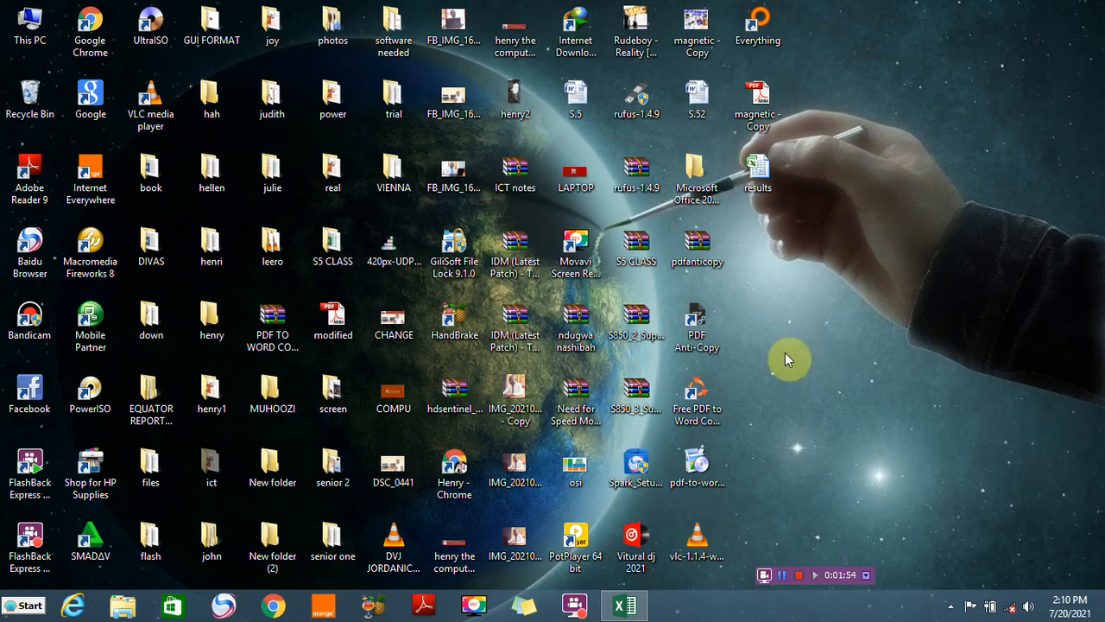
Switch to the results workbook in Excel
{"action": "left_click", "coordinate": [626, 606]}
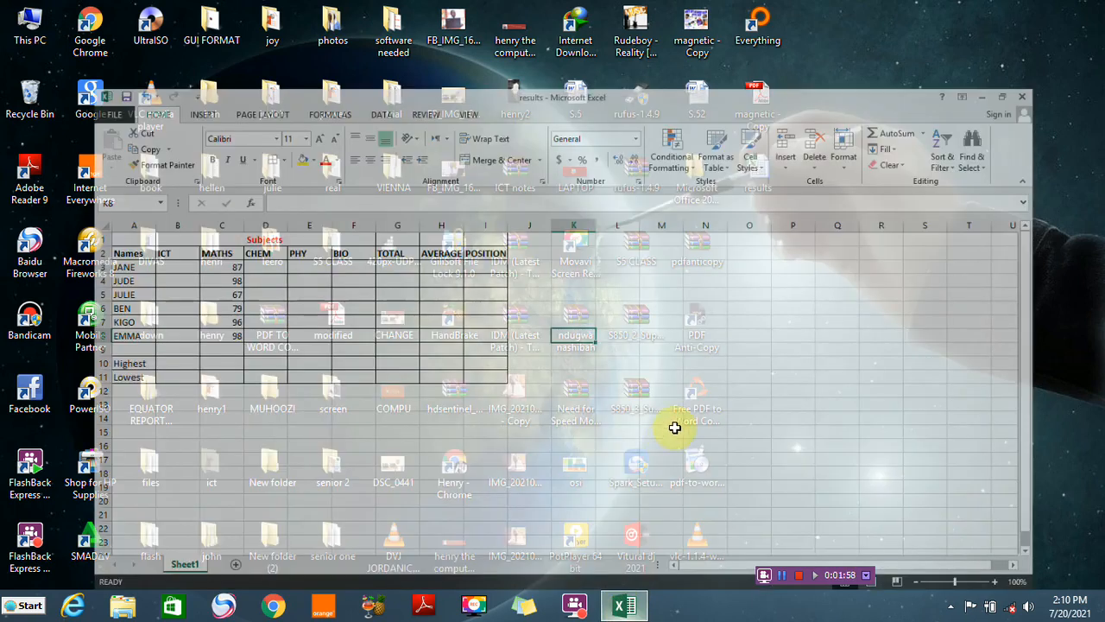
{"action": "left_click", "coordinate": [758, 367]}
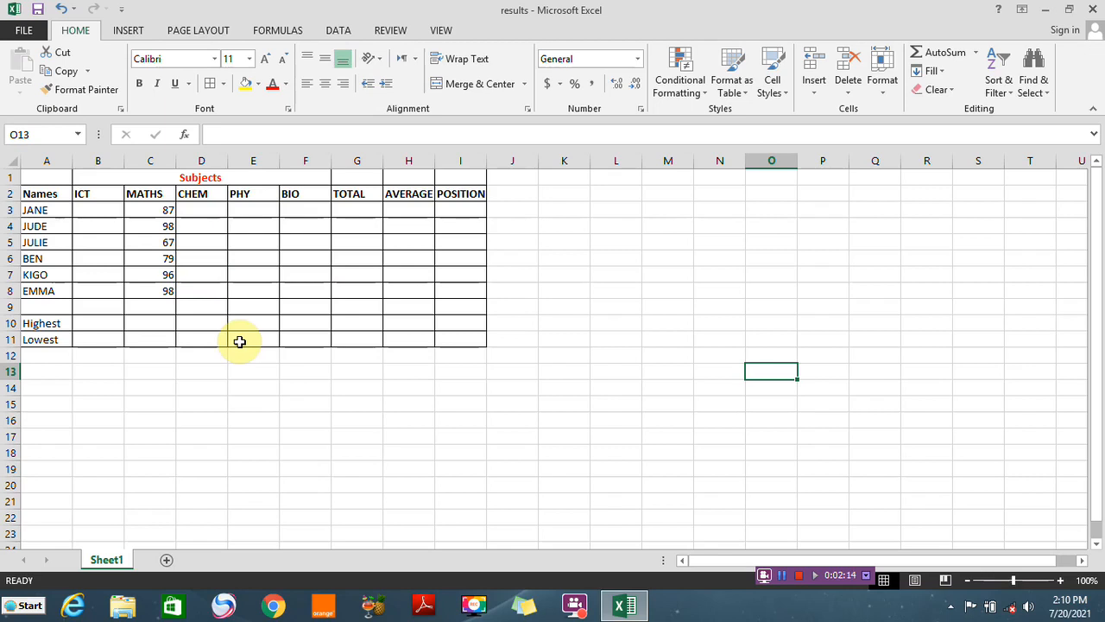
Enter =SUM(B3:F3) in the first TOTAL cell, G3, and fill it down to G8
{"action": "left_click", "coordinate": [347, 211]}
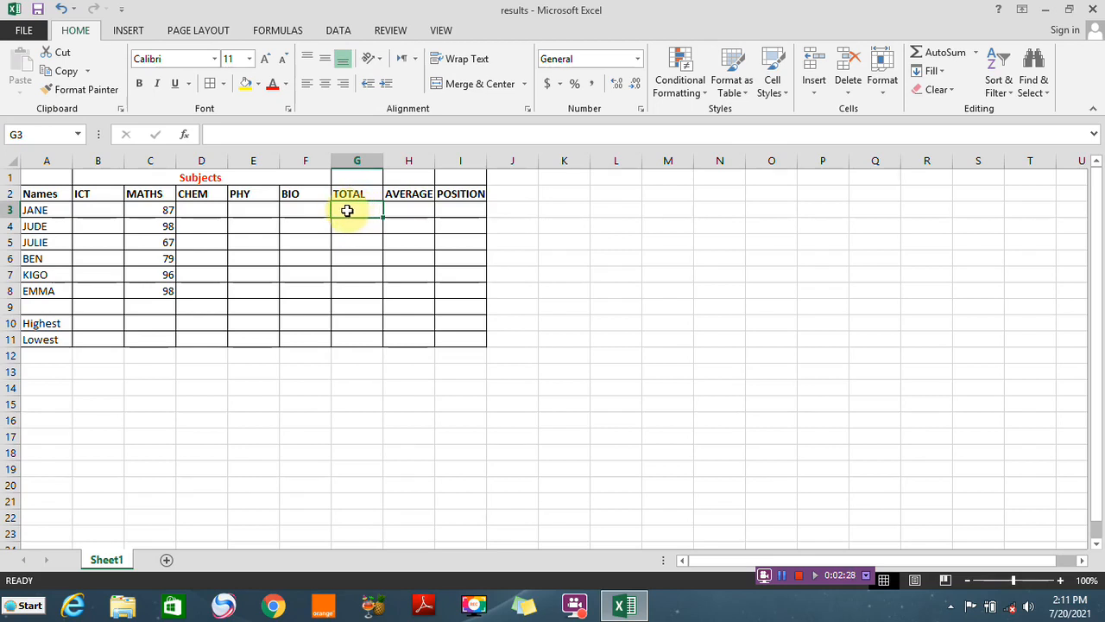
{"action": "type", "text": "="}
{"action": "type", "text": "SUN"}
{"action": "key", "text": "BackSpace"}
{"action": "type", "text": "M"}
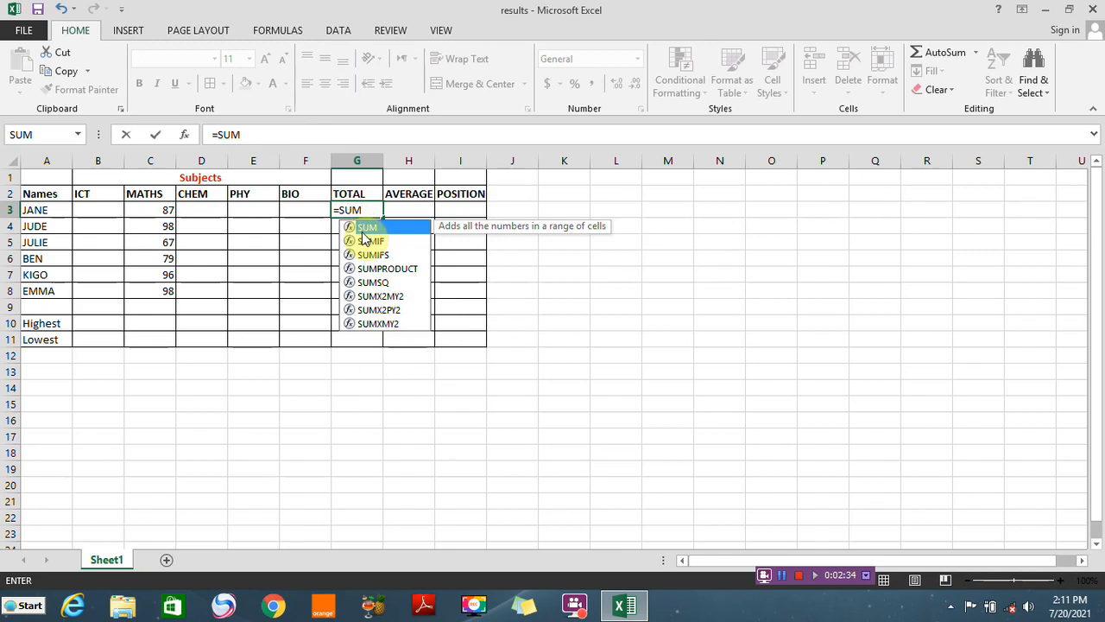
{"action": "double_click", "coordinate": [361, 228]}
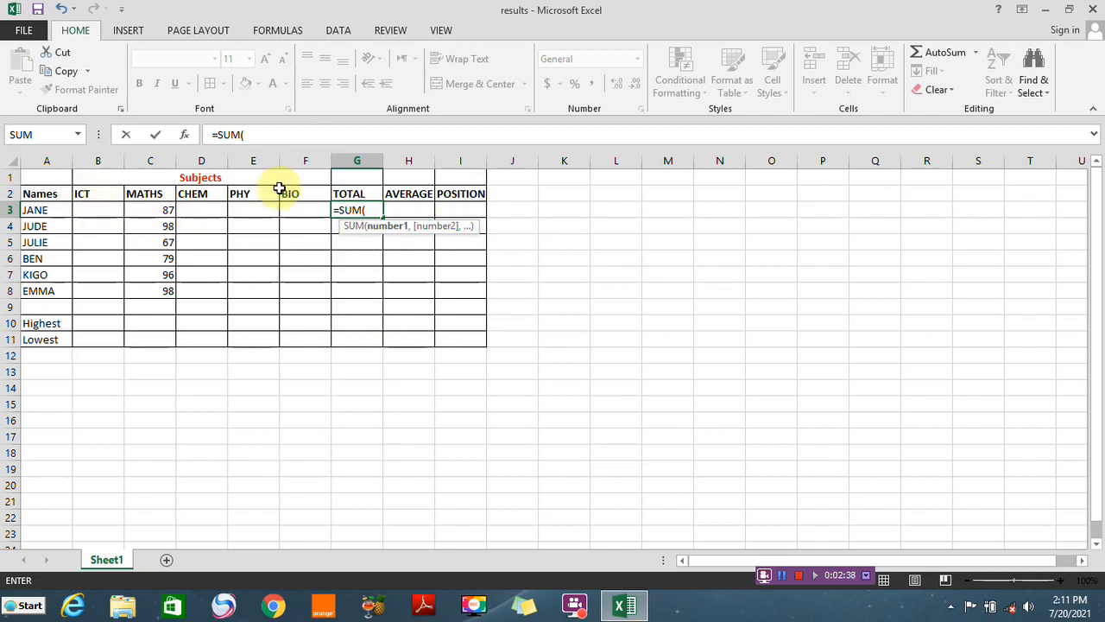
{"action": "left_click_drag", "start_coordinate": [84, 211], "coordinate": [289, 210]}
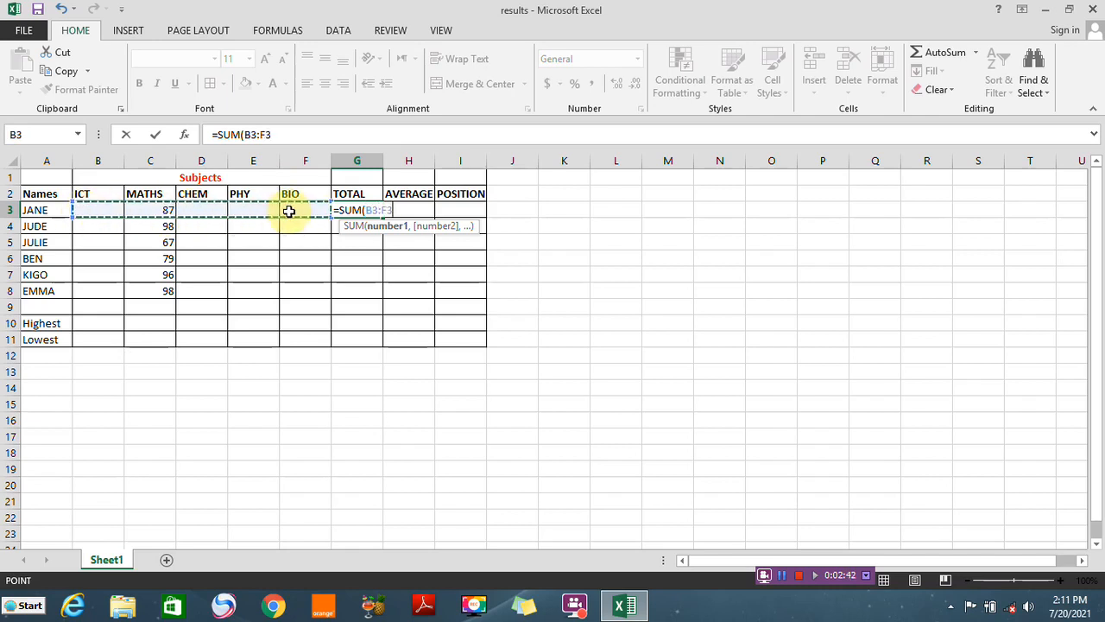
{"action": "type", "text": ")"}
{"action": "key", "text": "Return"}
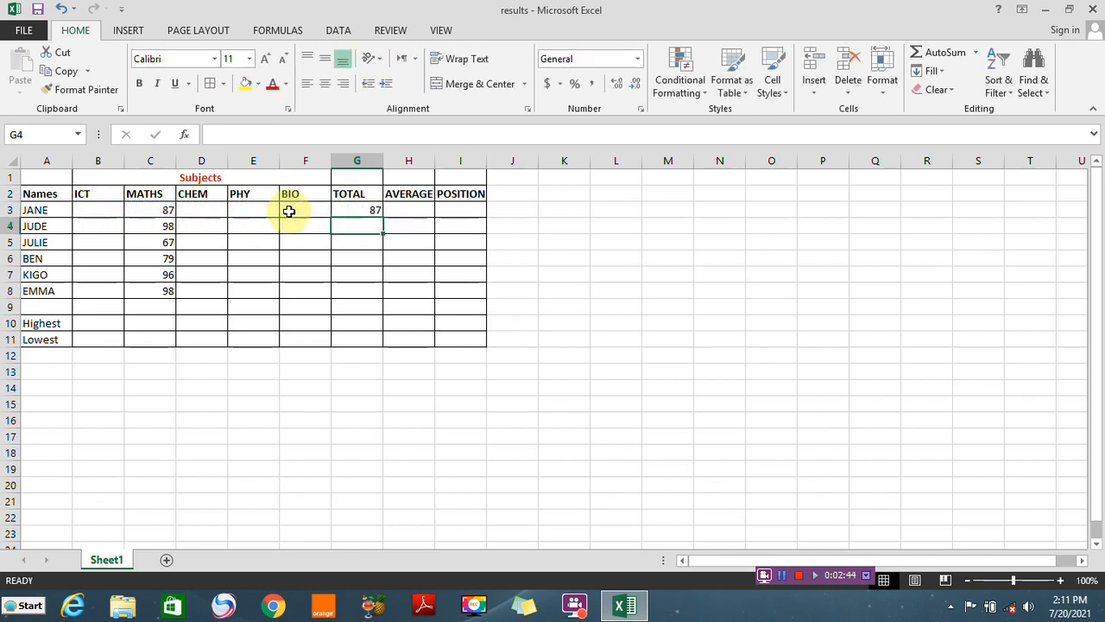
{"action": "left_click", "coordinate": [365, 213]}
{"action": "left_click_drag", "start_coordinate": [383, 216], "coordinate": [375, 300]}
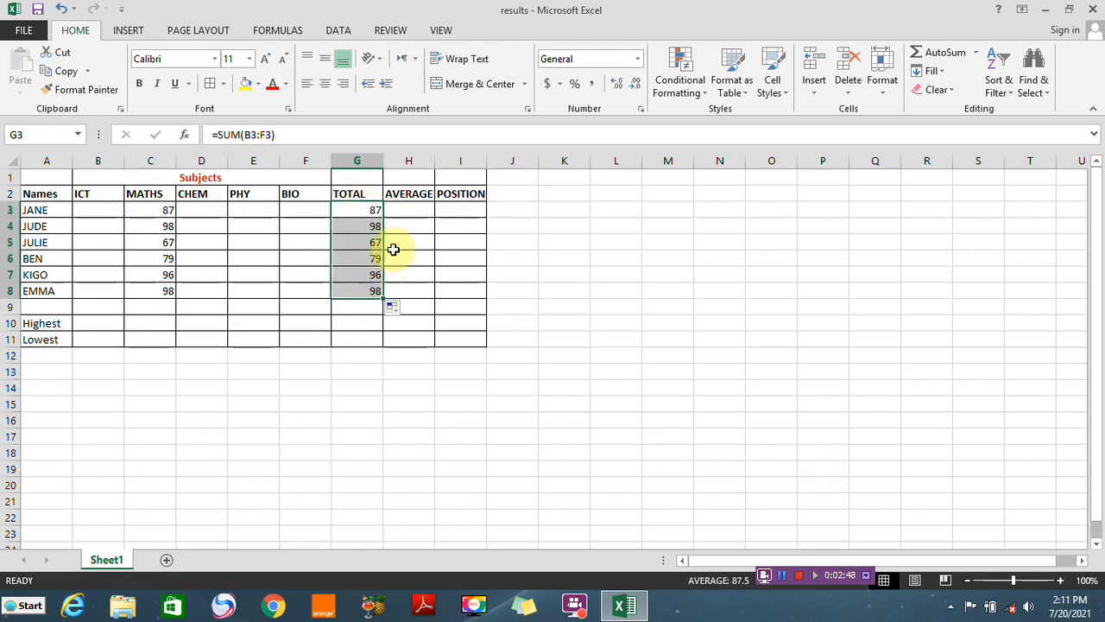
Enter =AVERAGE(B3:F3) in the first AVERAGE cell, H3, and fill it down to H8
{"action": "left_click", "coordinate": [406, 212]}
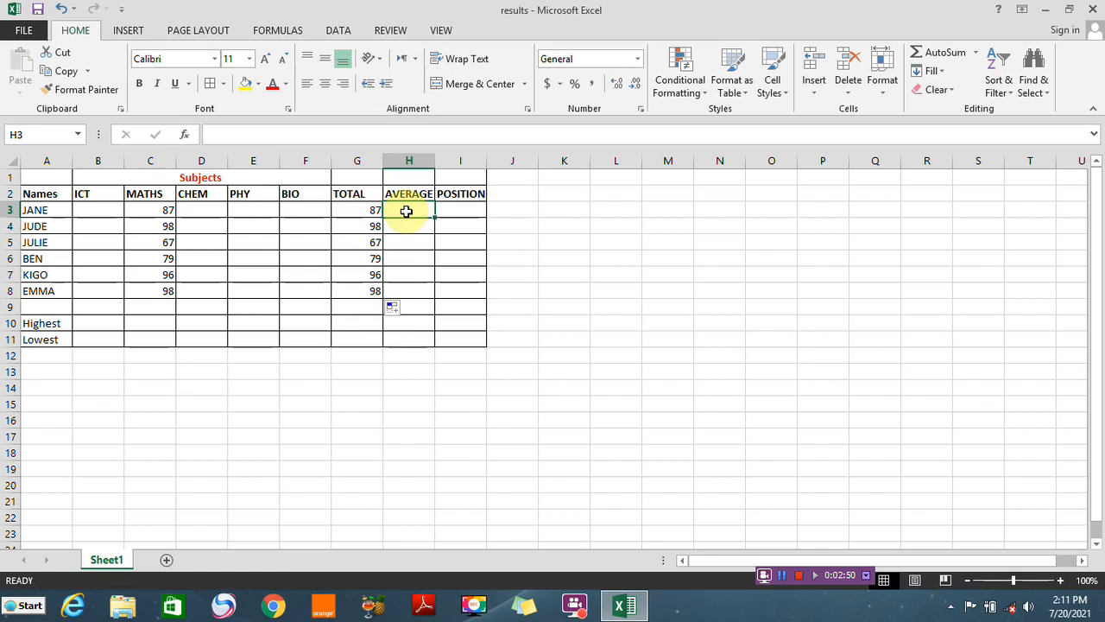
{"action": "type", "text": "=AVE"}
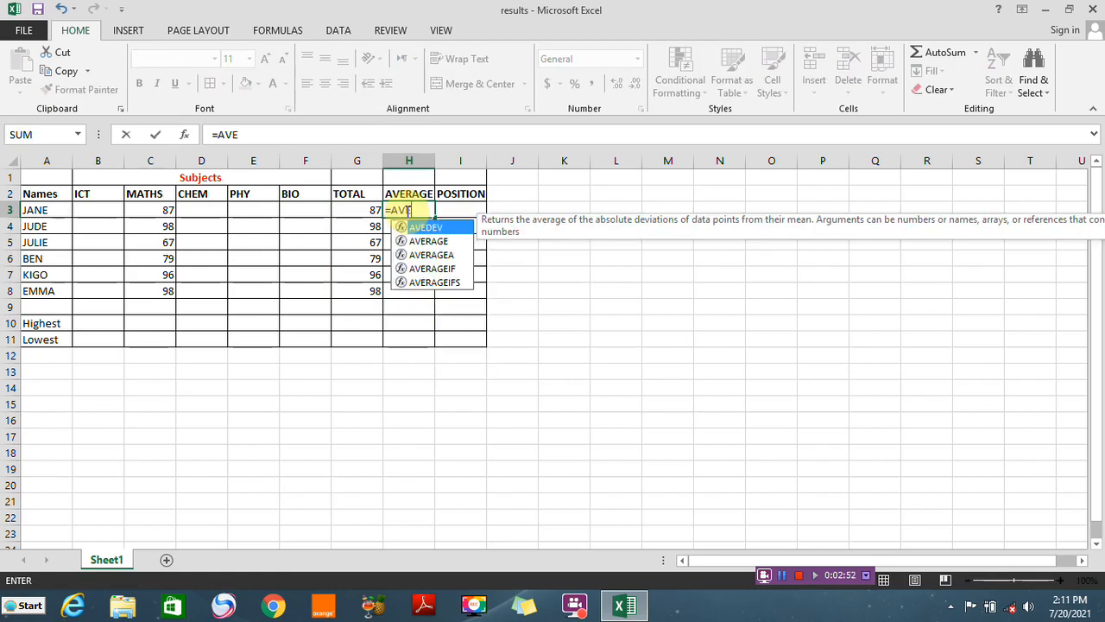
{"action": "double_click", "coordinate": [428, 243]}
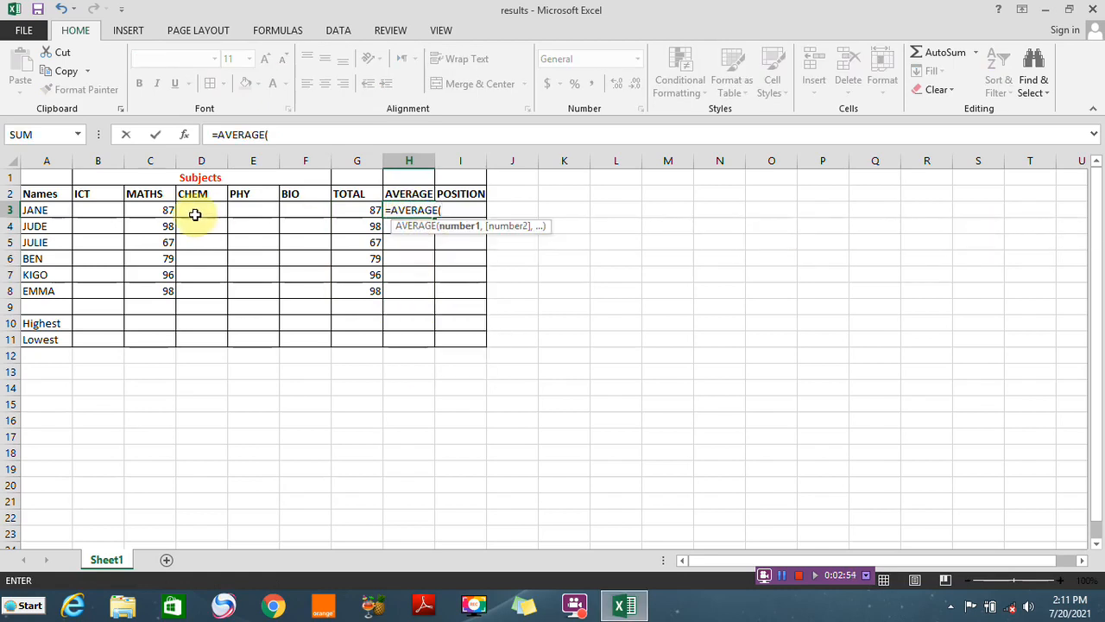
{"action": "left_click_drag", "start_coordinate": [88, 211], "coordinate": [288, 215]}
{"action": "key", "text": "Return"}
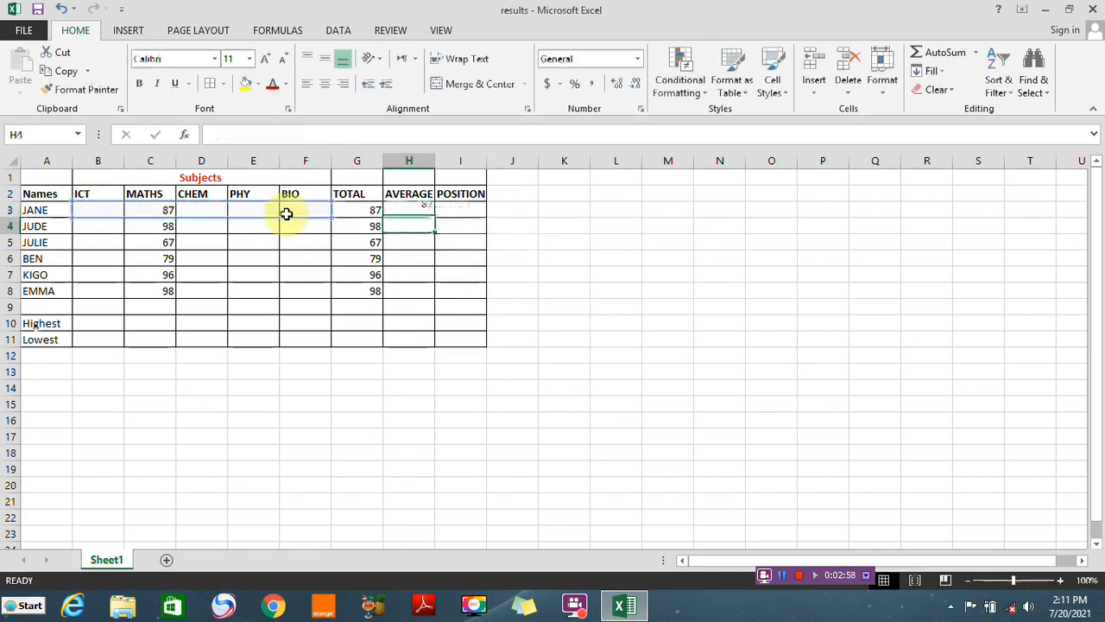
{"action": "left_click", "coordinate": [397, 212]}
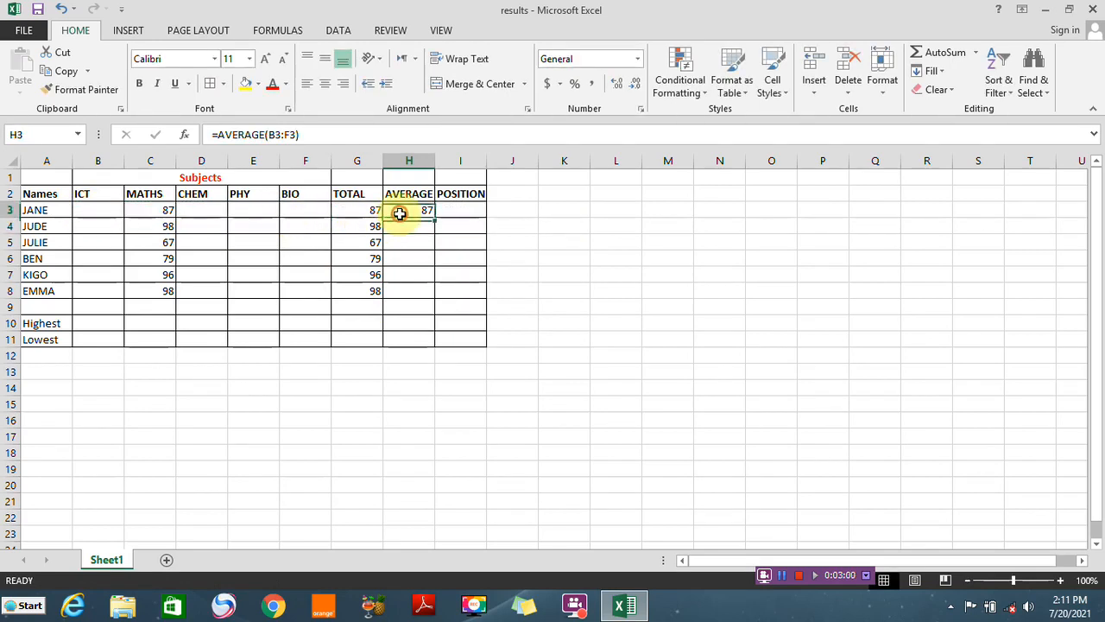
{"action": "left_click_drag", "start_coordinate": [434, 219], "coordinate": [433, 295]}
Enter =RANK(H3,$H$3:$H$8,0) in the first POSITION cell, I3, ranking descending, and fill it down to I8
{"action": "left_click", "coordinate": [450, 212]}
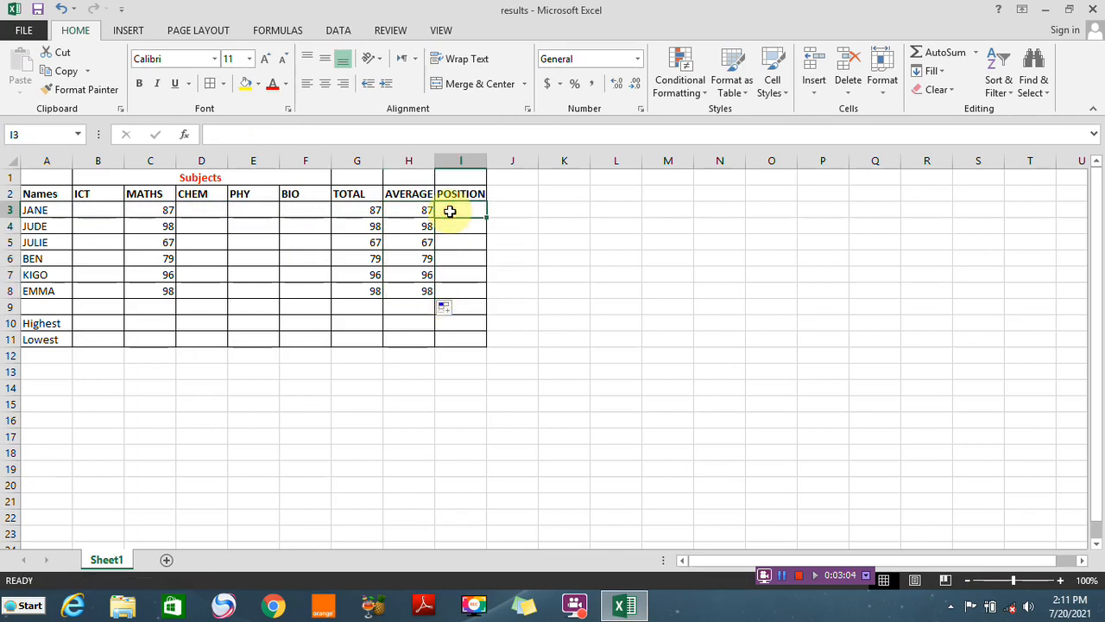
{"action": "type", "text": "="}
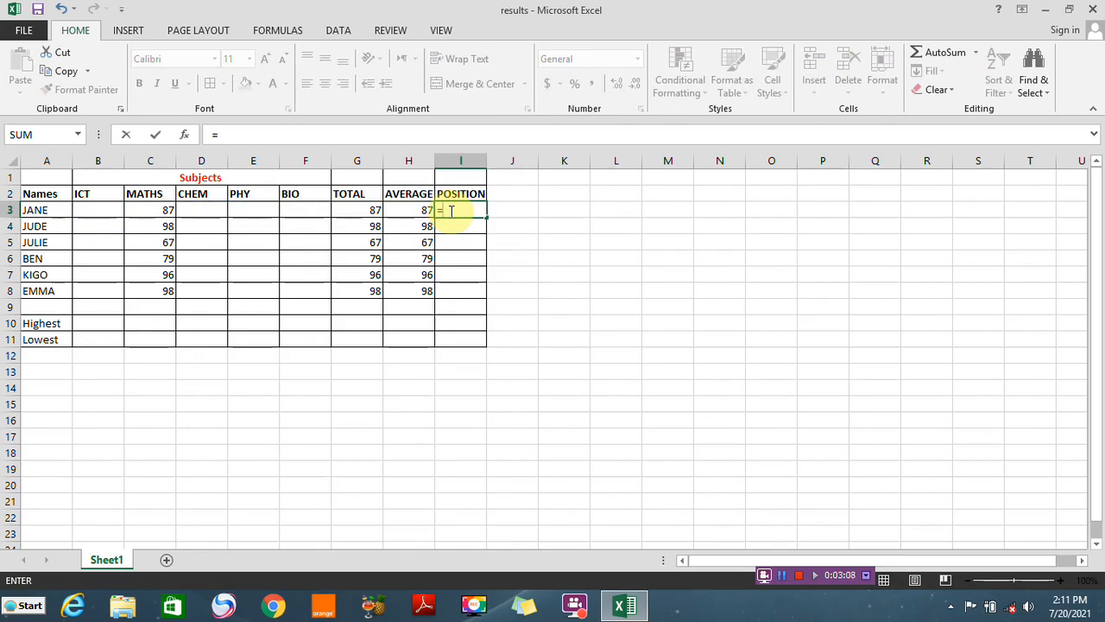
{"action": "type", "text": "RANK"}
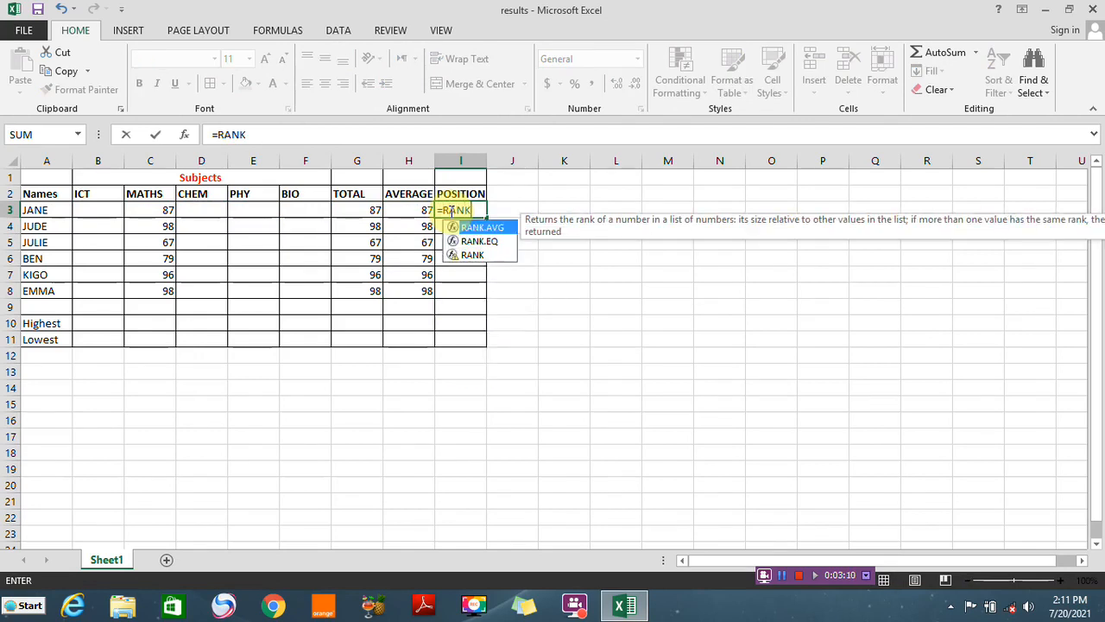
{"action": "double_click", "coordinate": [459, 253]}
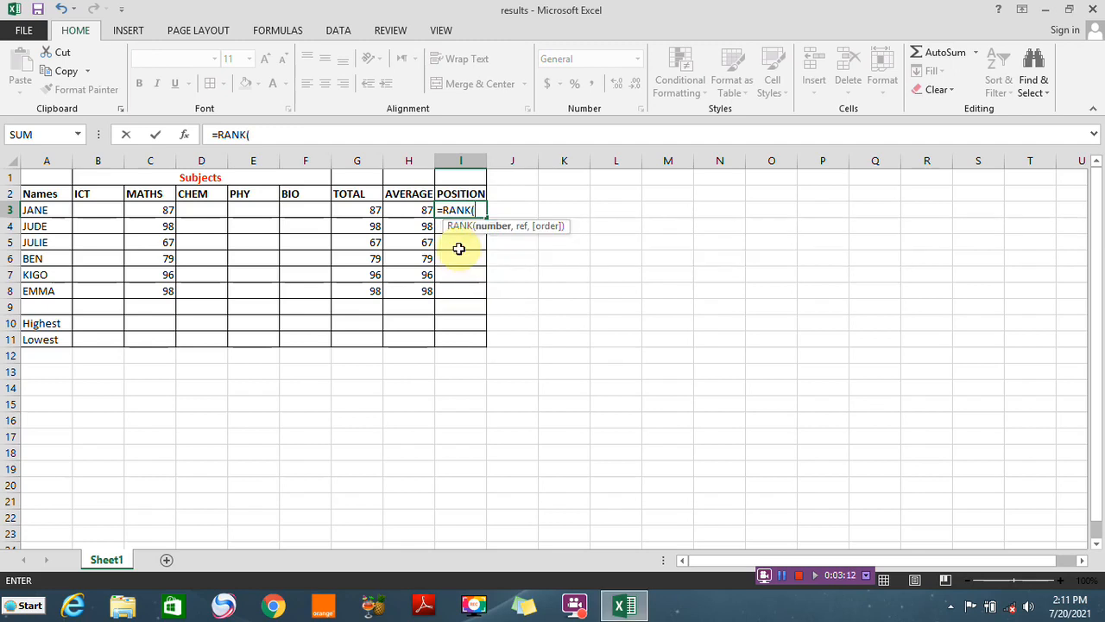
{"action": "left_click", "coordinate": [407, 209]}
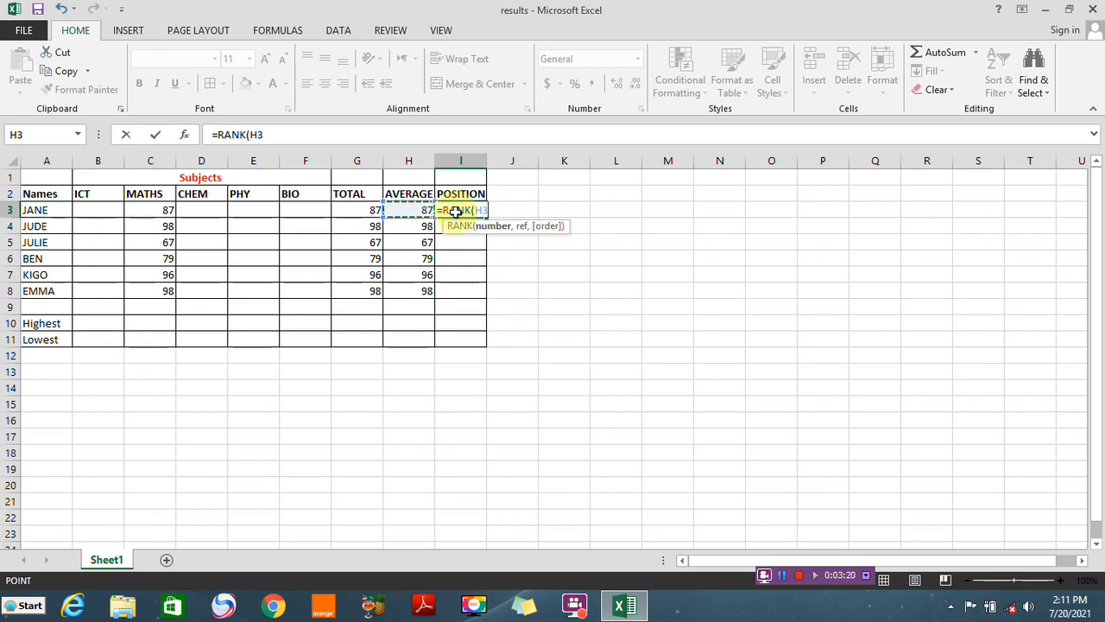
{"action": "type", "text": ","}
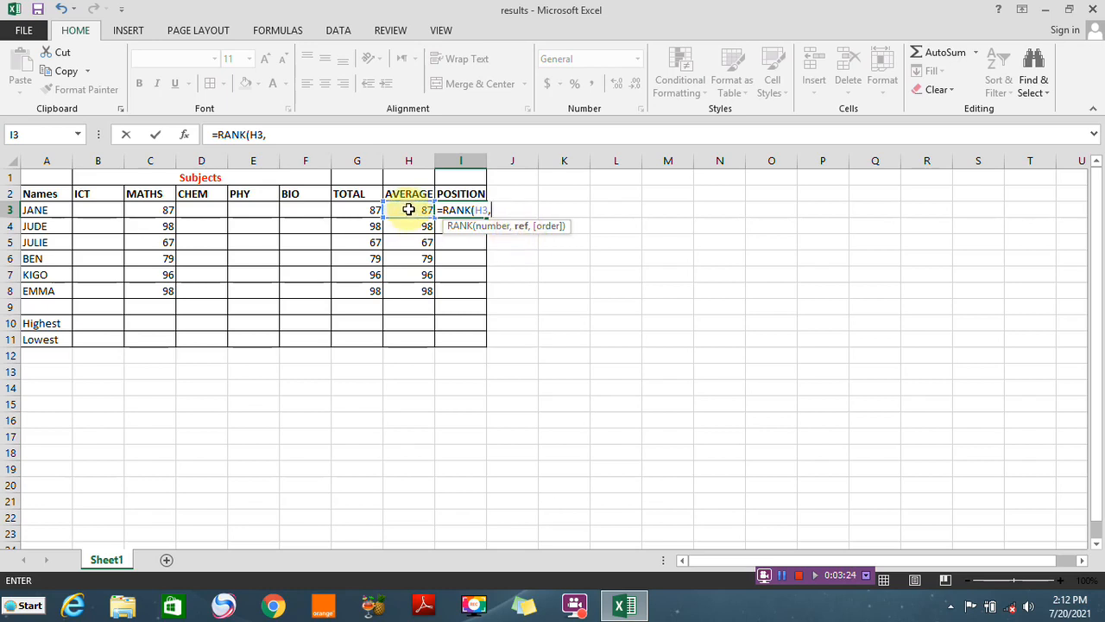
{"action": "left_click_drag", "start_coordinate": [409, 210], "coordinate": [412, 286]}
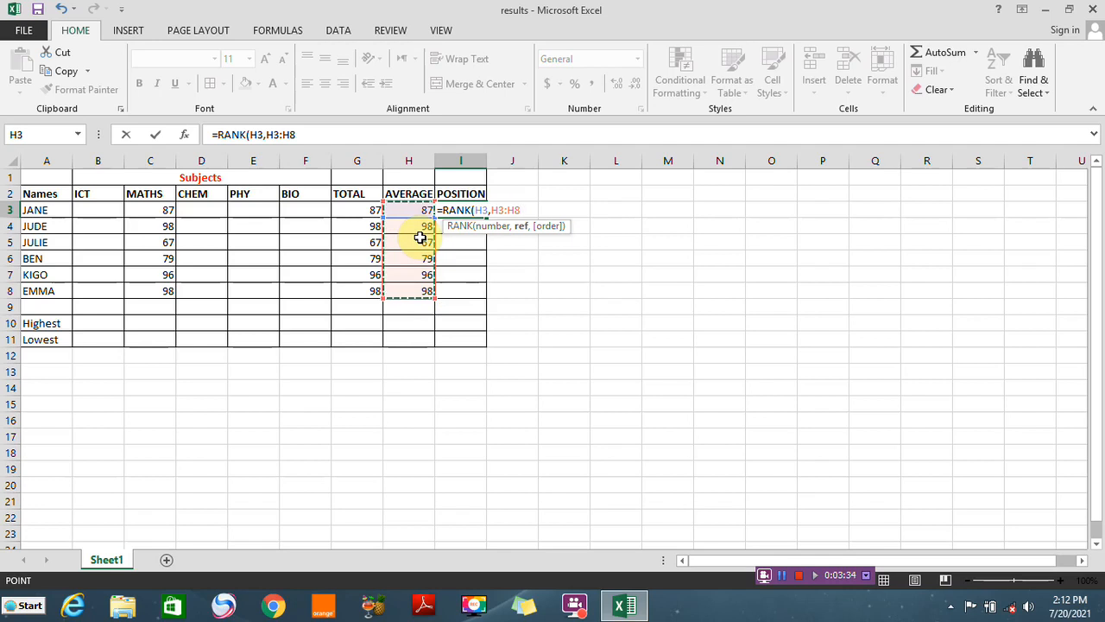
{"action": "key", "text": "F4"}
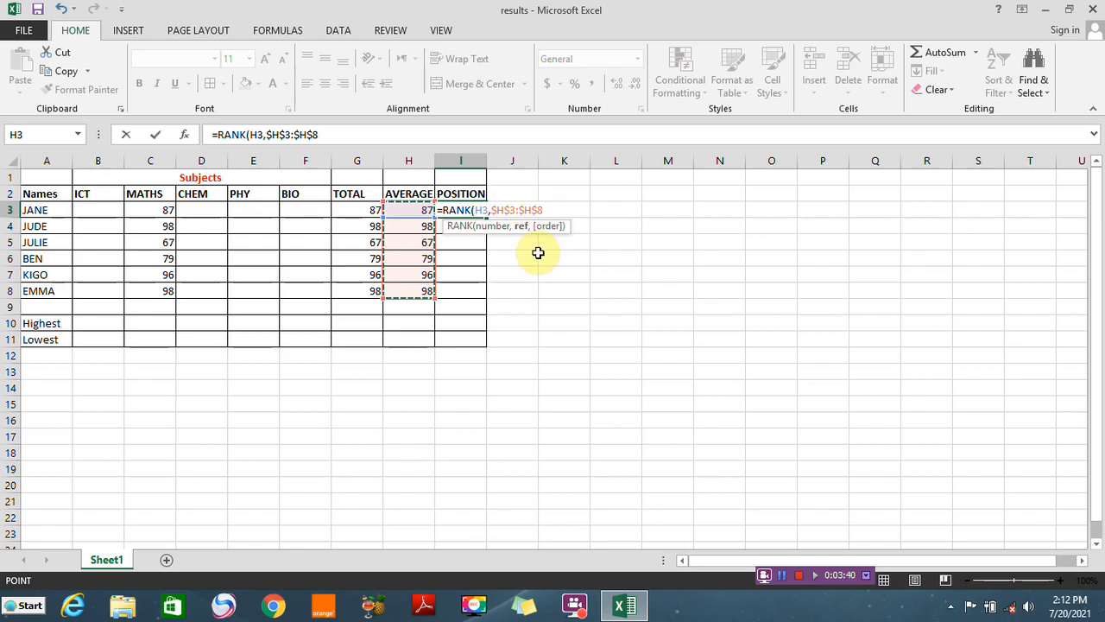
{"action": "type", "text": ","}
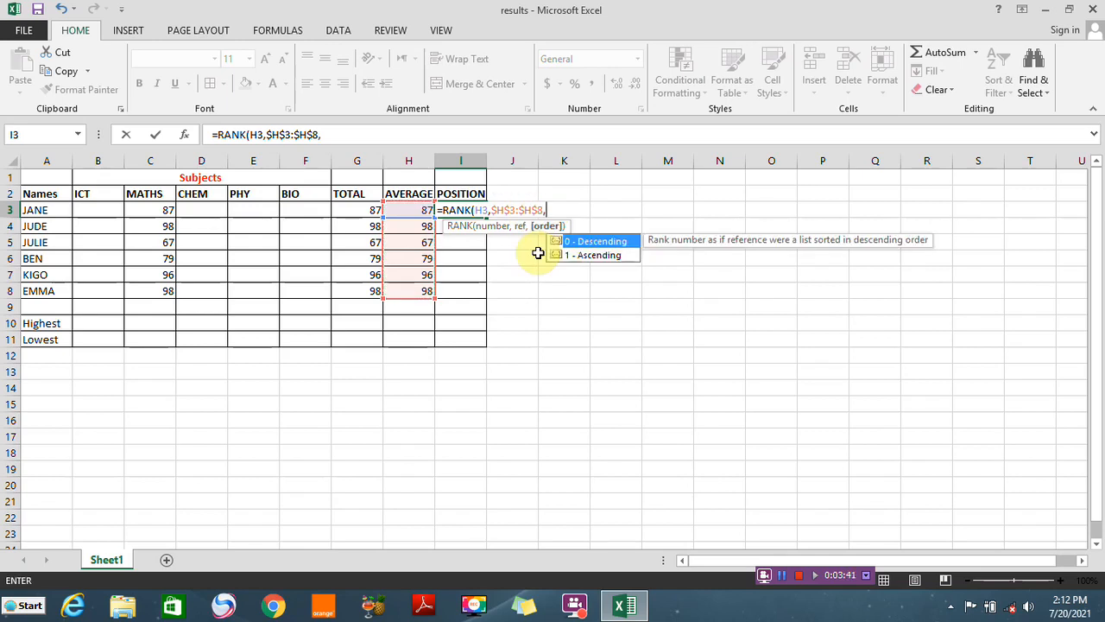
{"action": "double_click", "coordinate": [586, 245]}
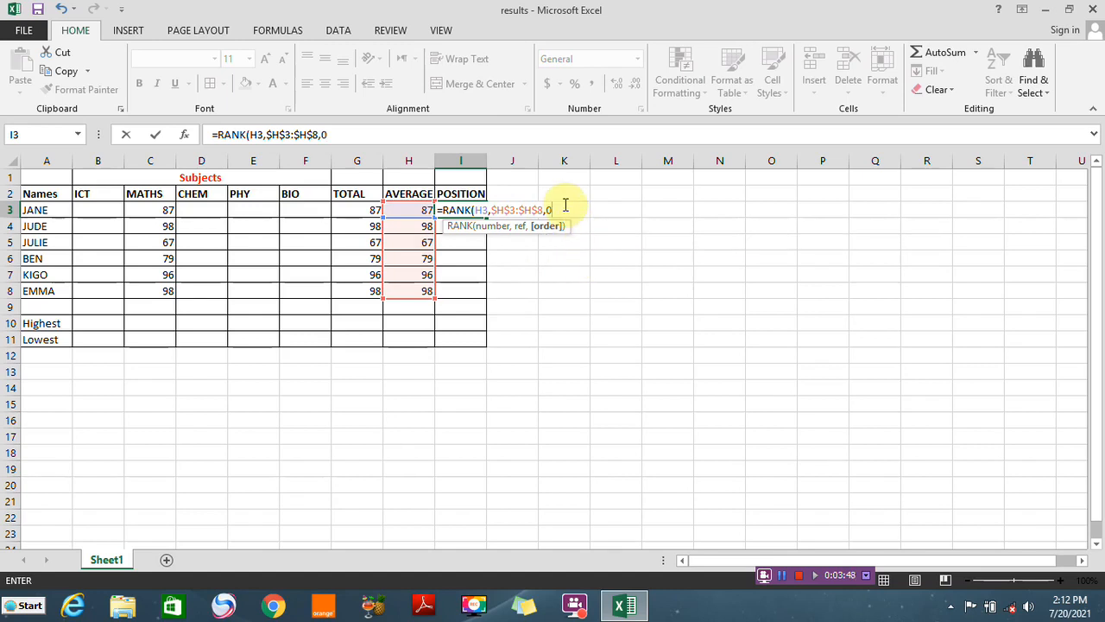
{"action": "key", "text": "Return"}
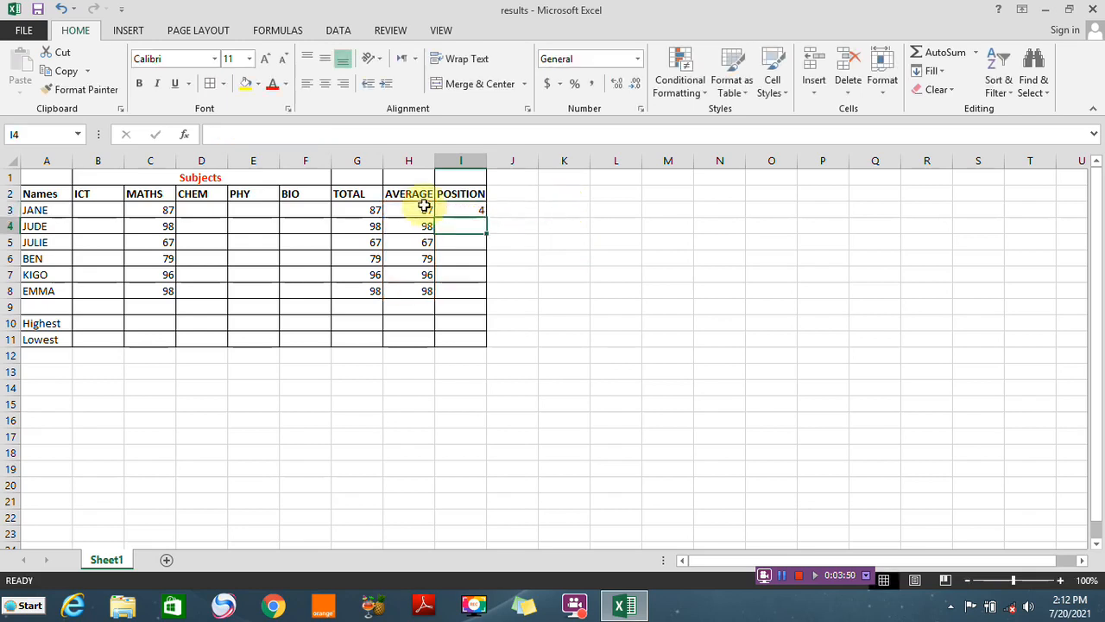
{"action": "left_click", "coordinate": [459, 210]}
{"action": "left_click_drag", "start_coordinate": [486, 217], "coordinate": [486, 299]}
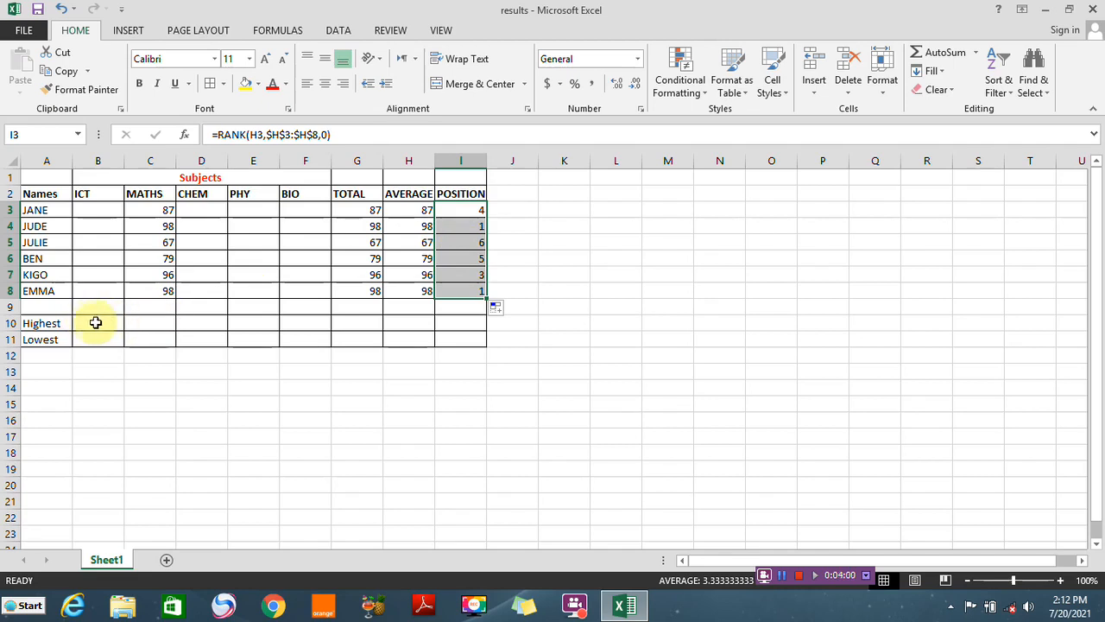
Enter =MAX(B3:B8) in the Highest row under ICT and fill it across to the BIO column
{"action": "left_click", "coordinate": [93, 321]}
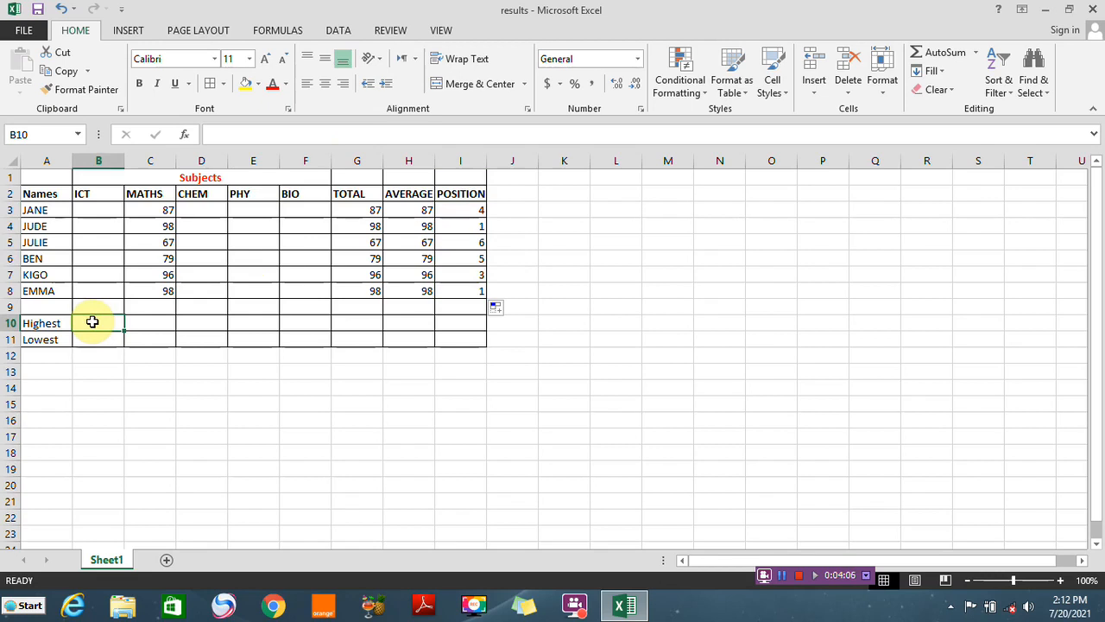
{"action": "type", "text": "=MAX"}
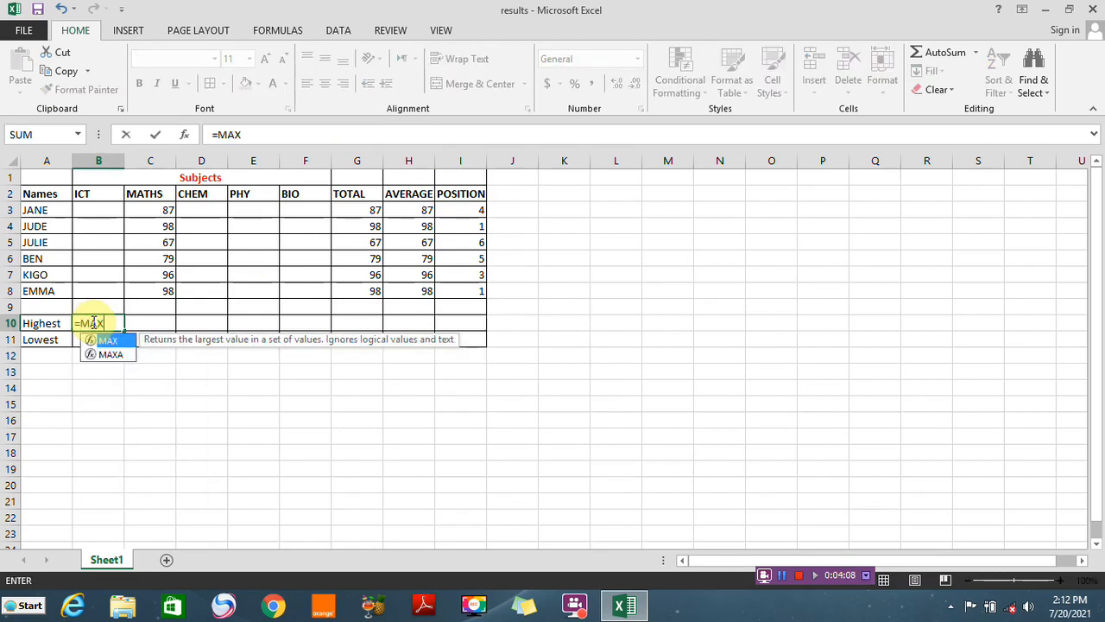
{"action": "double_click", "coordinate": [107, 340]}
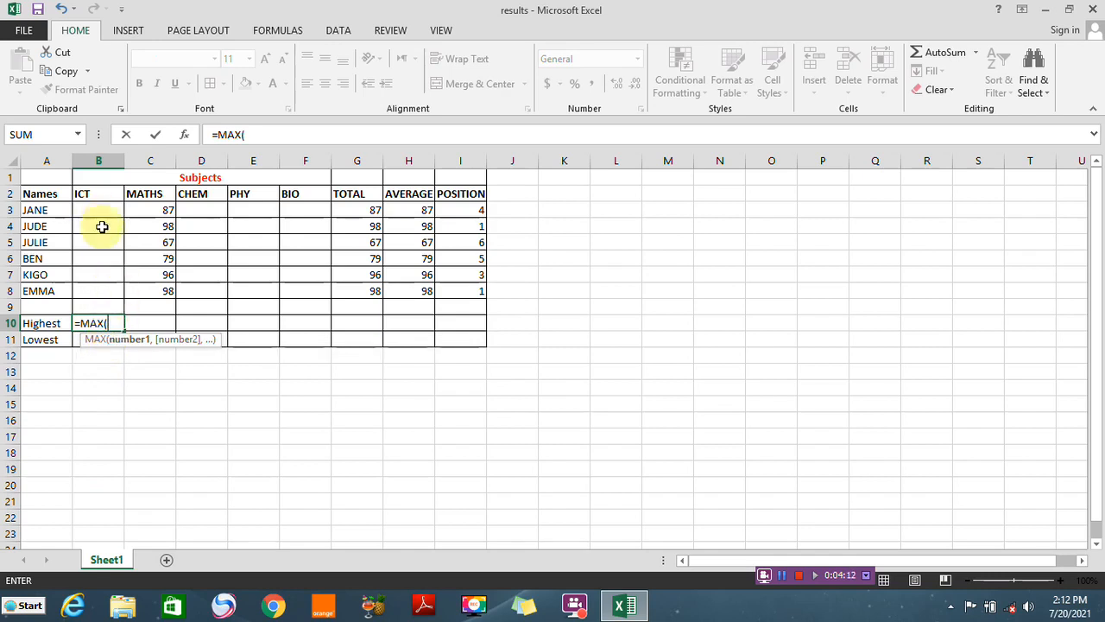
{"action": "left_click_drag", "start_coordinate": [92, 211], "coordinate": [94, 291]}
{"action": "key", "text": "Return"}
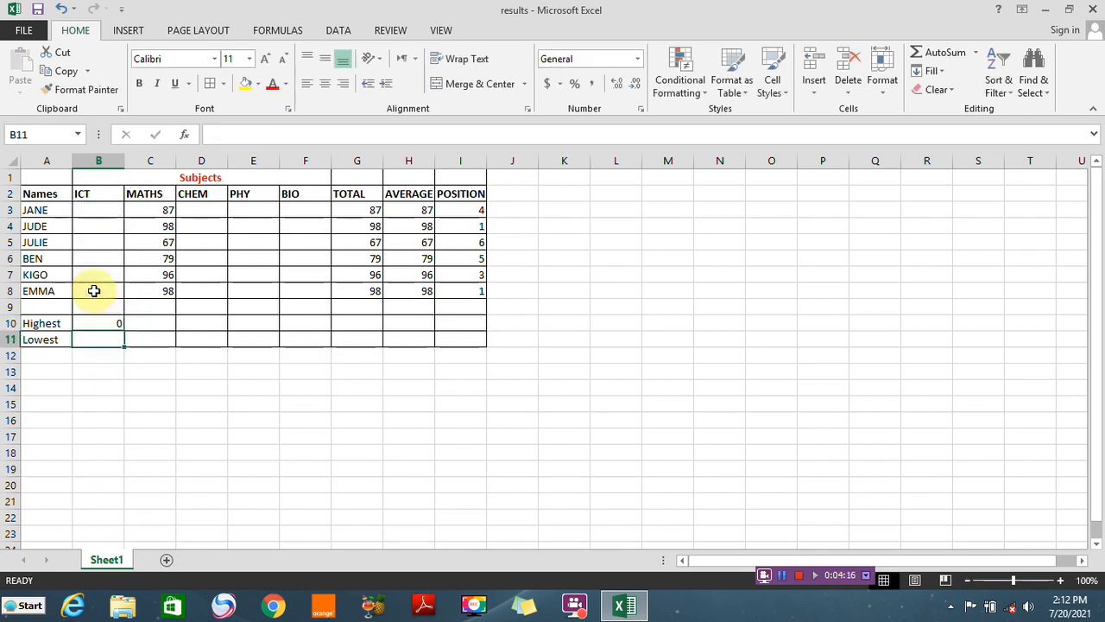
{"action": "left_click", "coordinate": [117, 321]}
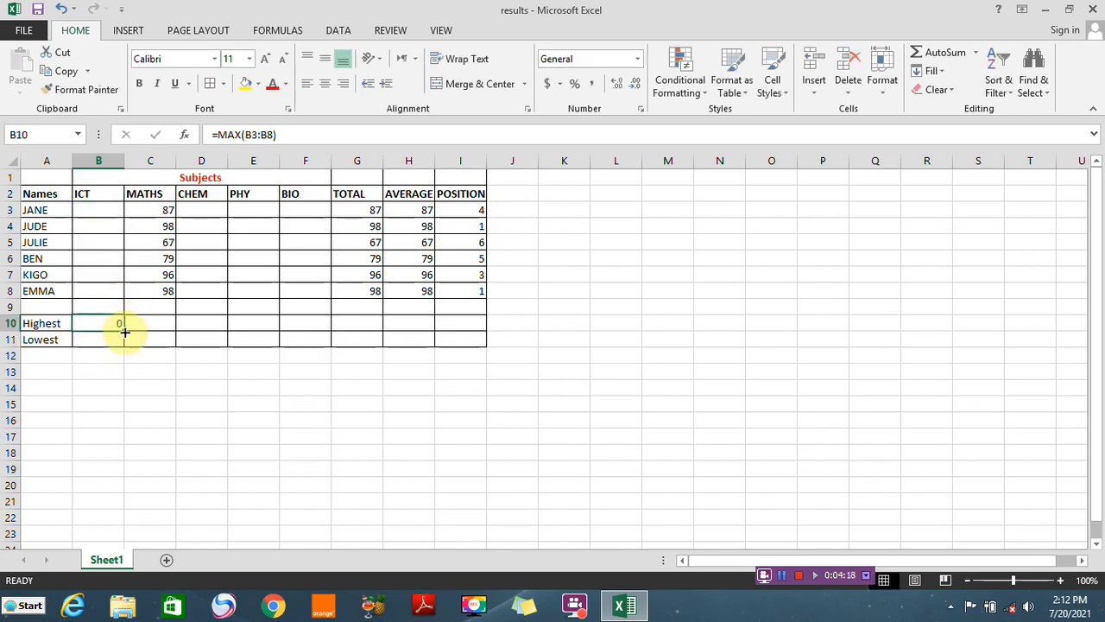
{"action": "left_click_drag", "start_coordinate": [124, 330], "coordinate": [317, 321]}
Enter =MIN(B3:B8) in the Lowest row under ICT
{"action": "left_click", "coordinate": [108, 340]}
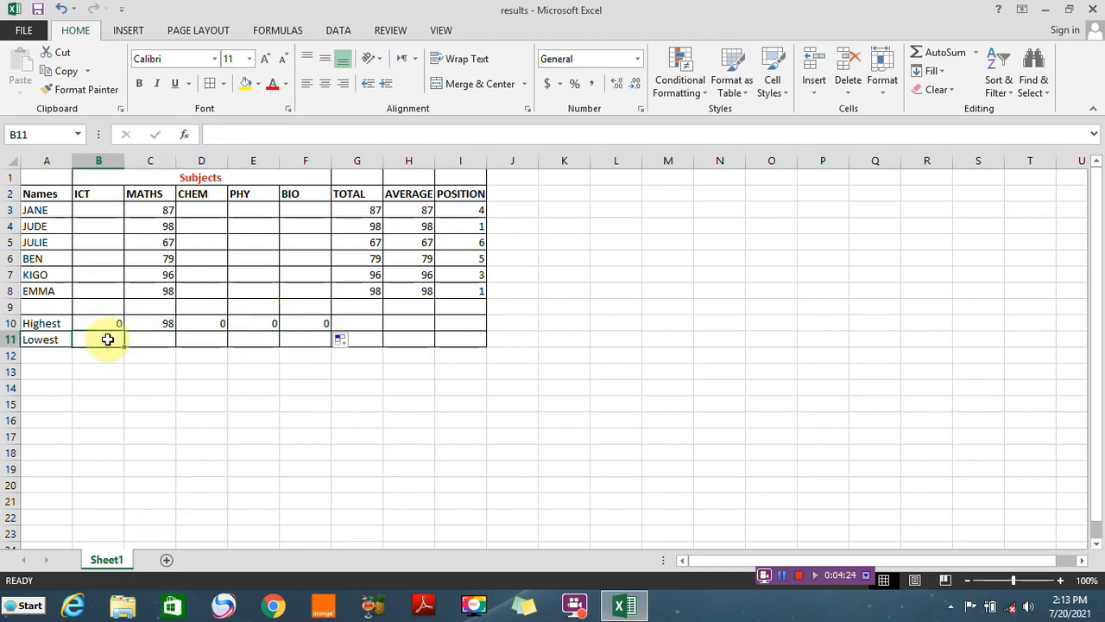
{"action": "type", "text": "="}
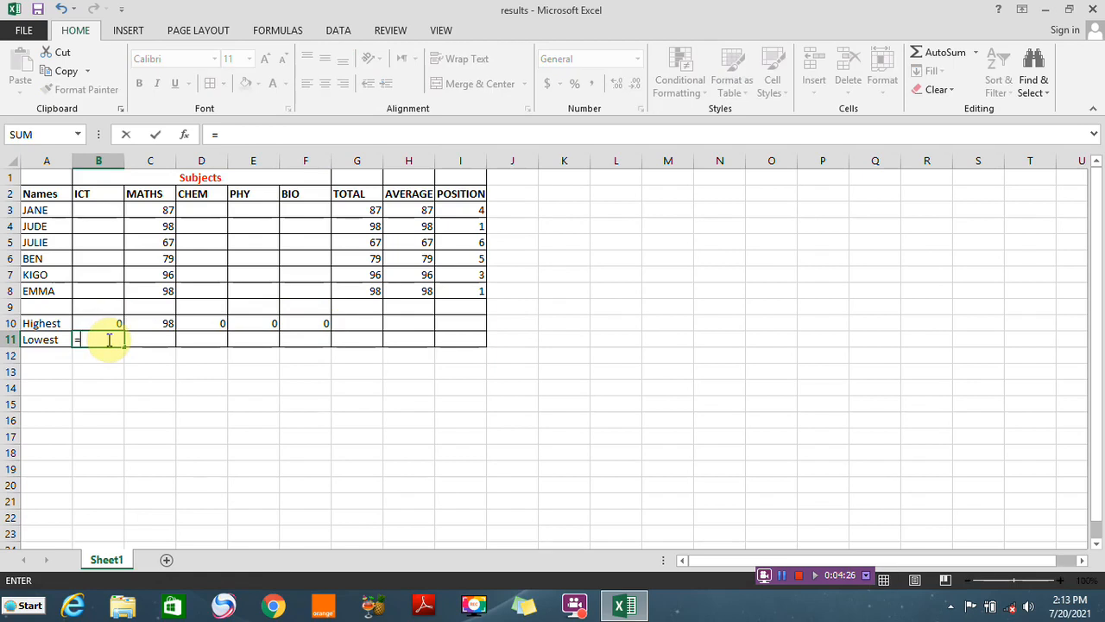
{"action": "type", "text": "MIN"}
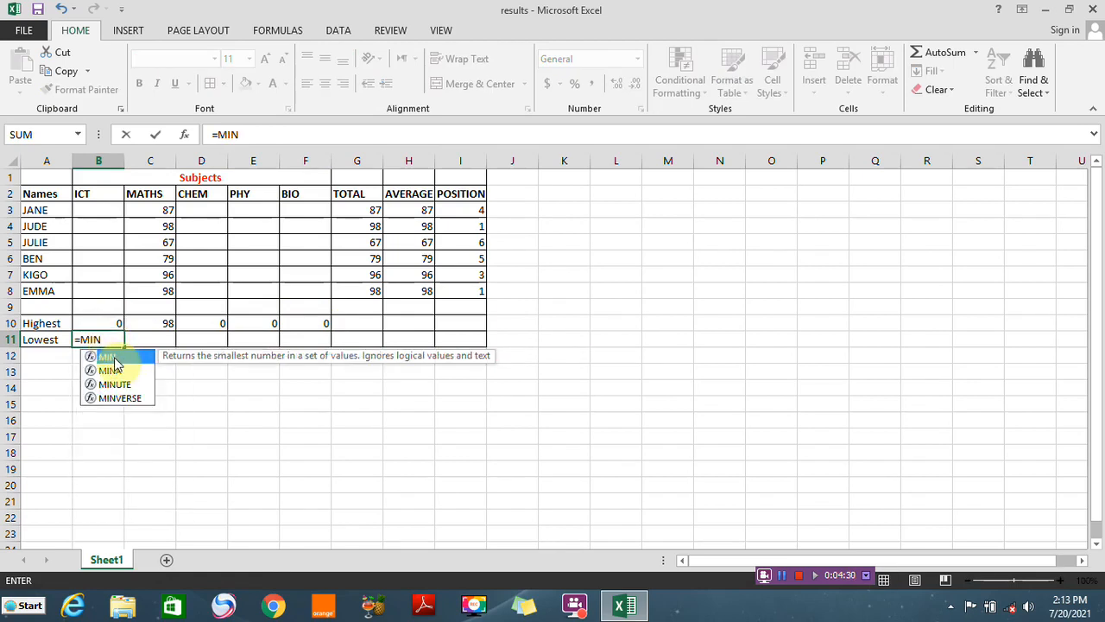
{"action": "double_click", "coordinate": [108, 355]}
{"action": "left_click_drag", "start_coordinate": [93, 209], "coordinate": [95, 284]}
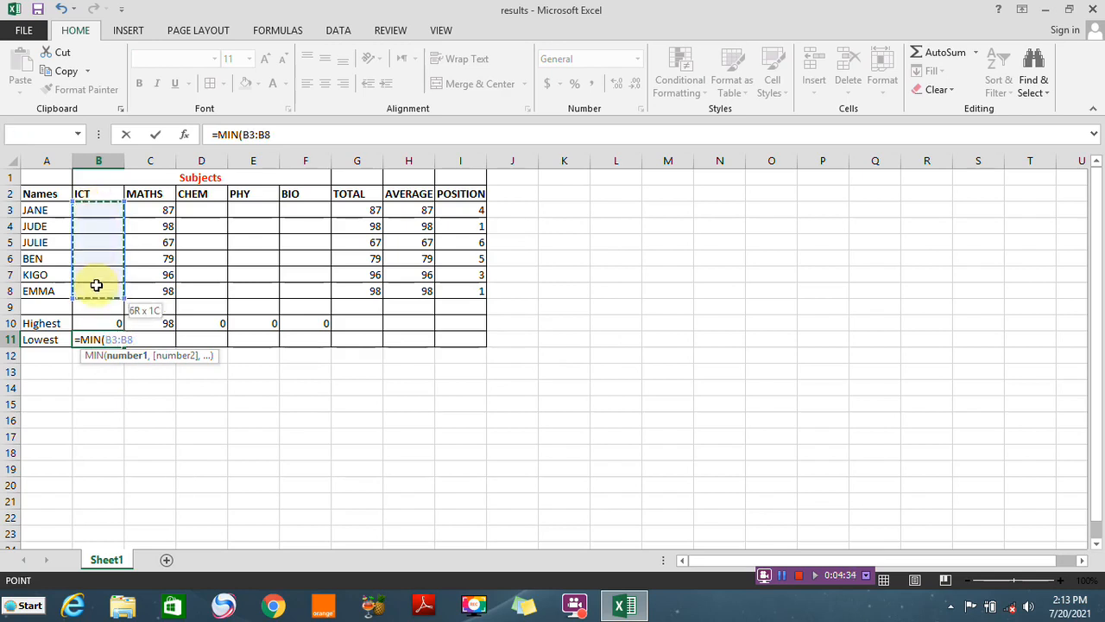
{"action": "key", "text": "Return"}
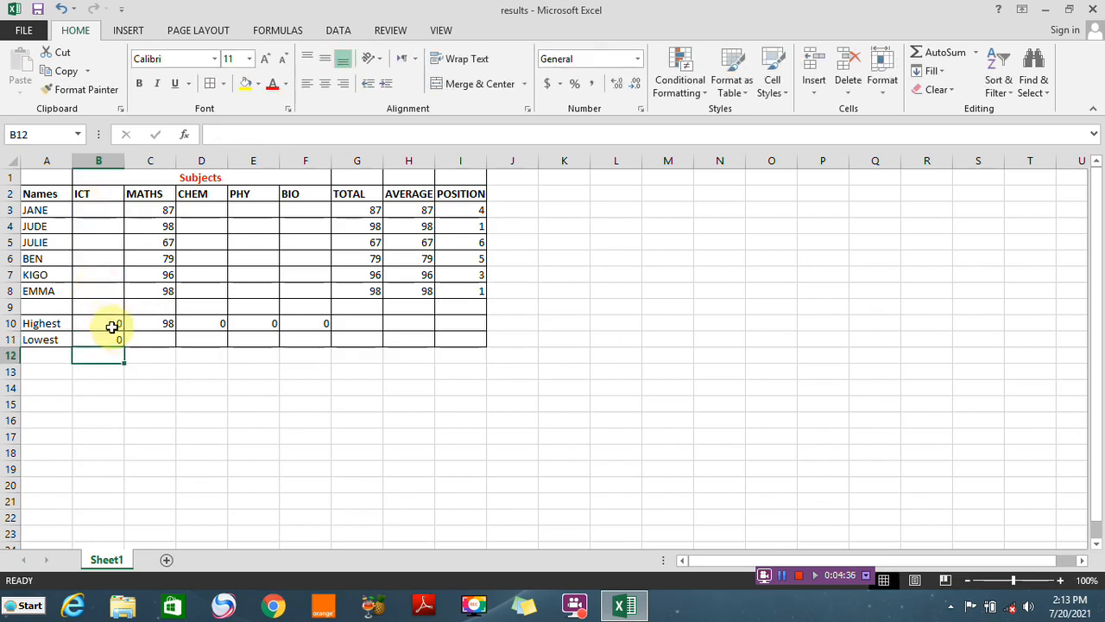
Fill the Lowest formula in B11 across the row to the BIO column
{"action": "left_click", "coordinate": [113, 340]}
{"action": "left_click_drag", "start_coordinate": [125, 347], "coordinate": [318, 345]}
{"action": "left_click", "coordinate": [555, 336]}
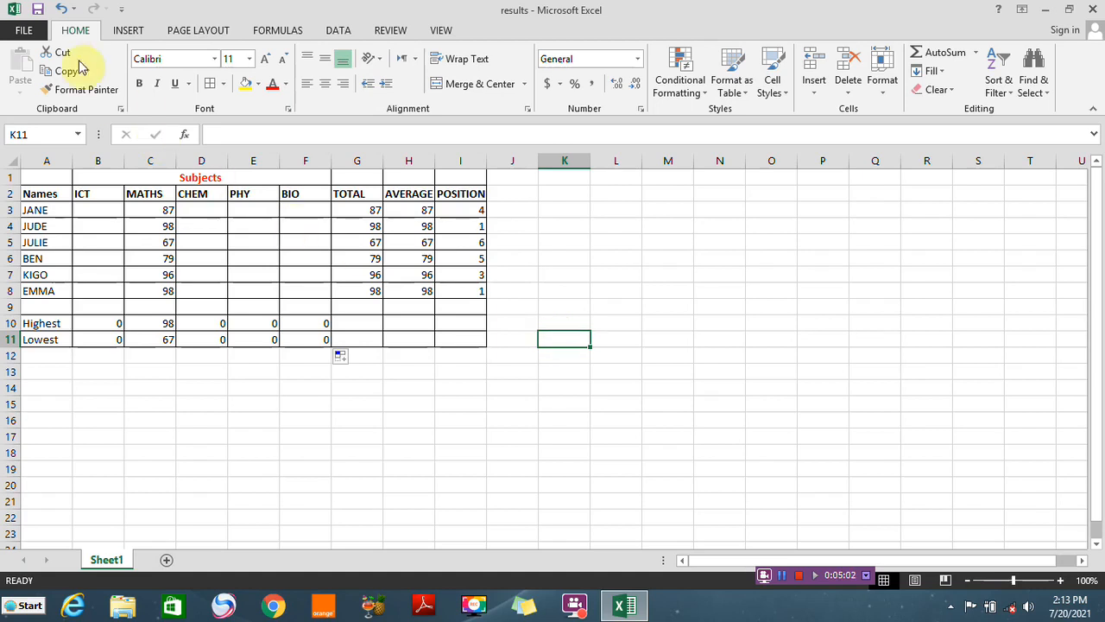
Encrypt the workbook with a password to open it, entering and confirming the password
{"action": "left_click", "coordinate": [25, 31]}
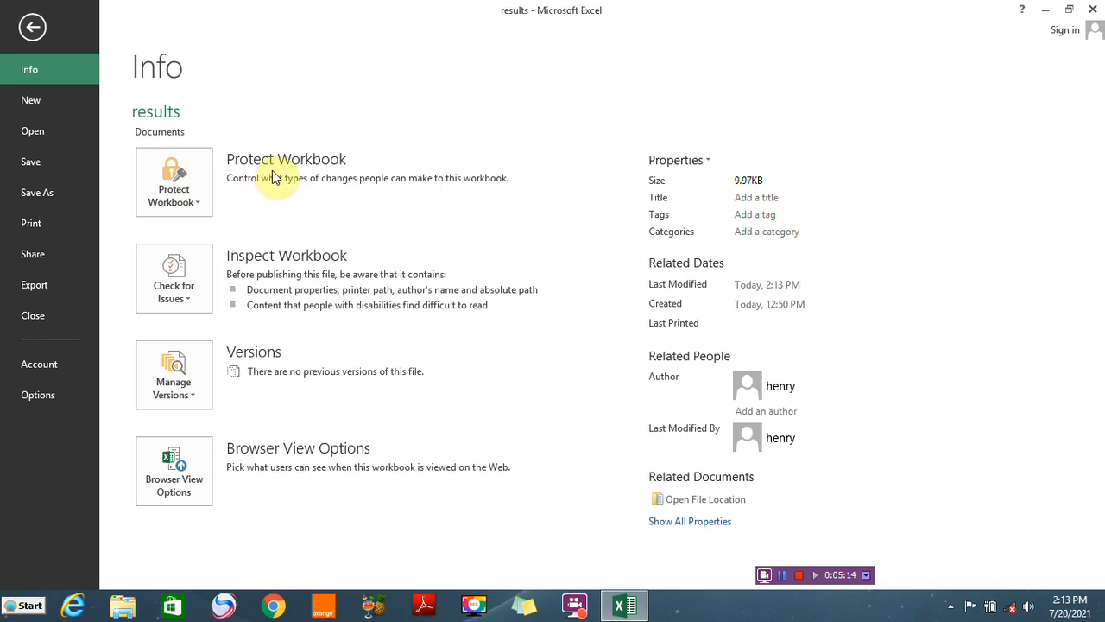
{"action": "left_click", "coordinate": [198, 208]}
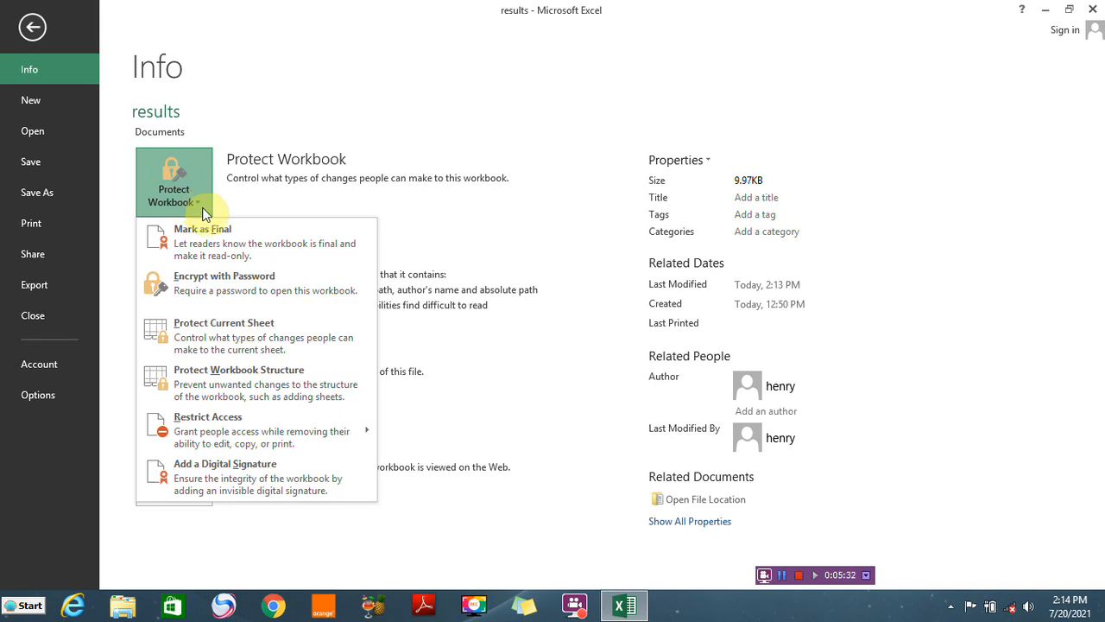
{"action": "left_click", "coordinate": [216, 278]}
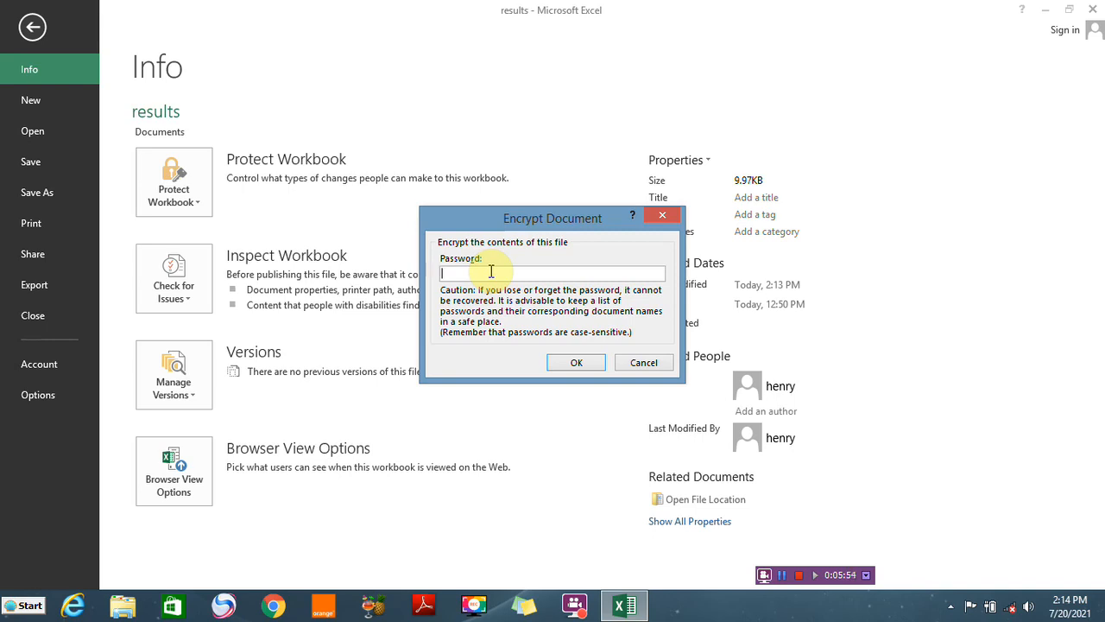
{"action": "type", "text": "123"}
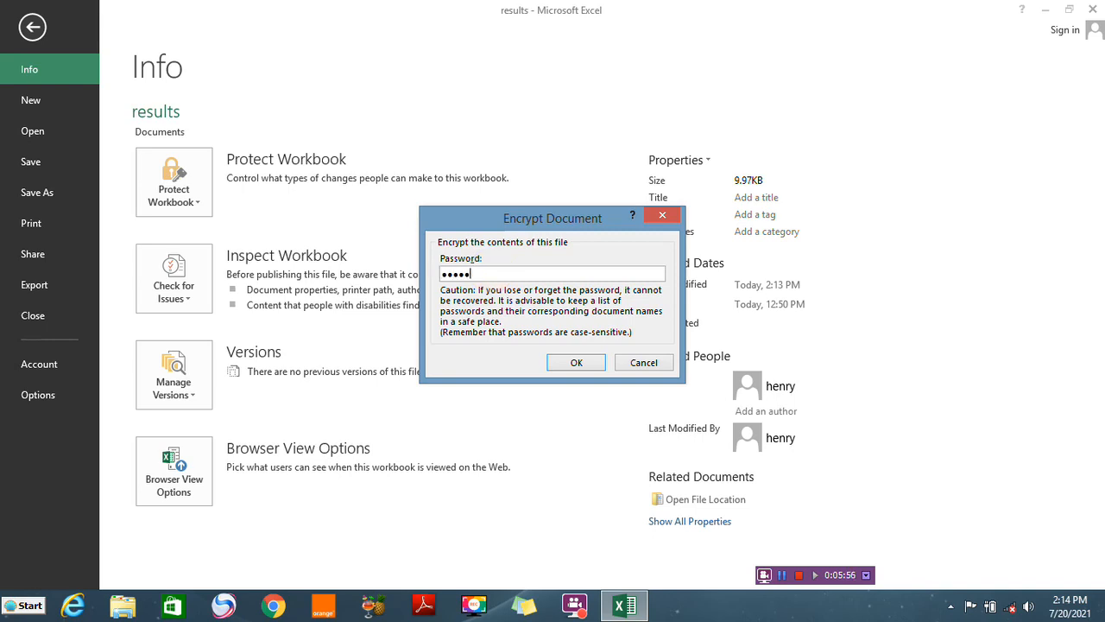
{"action": "left_click", "coordinate": [578, 363]}
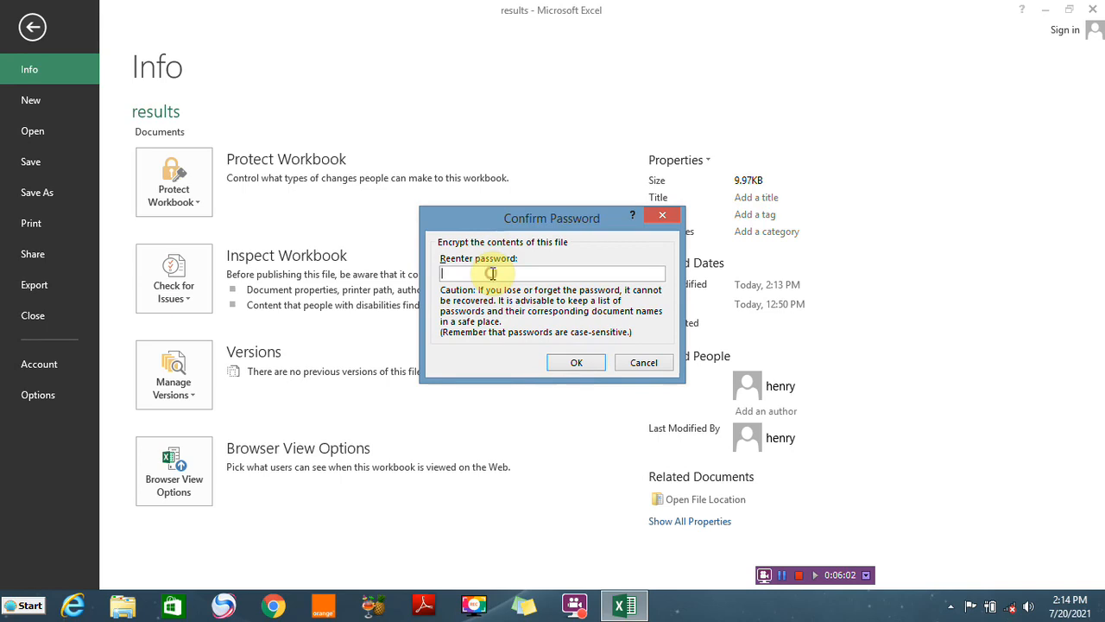
{"action": "type", "text": "12345"}
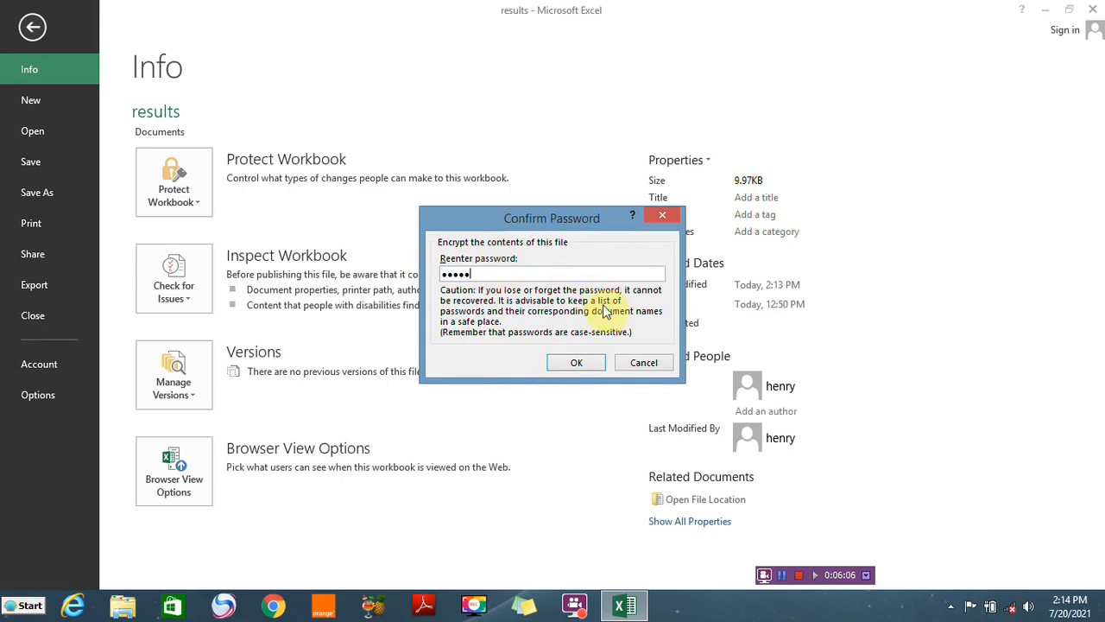
{"action": "left_click", "coordinate": [579, 361]}
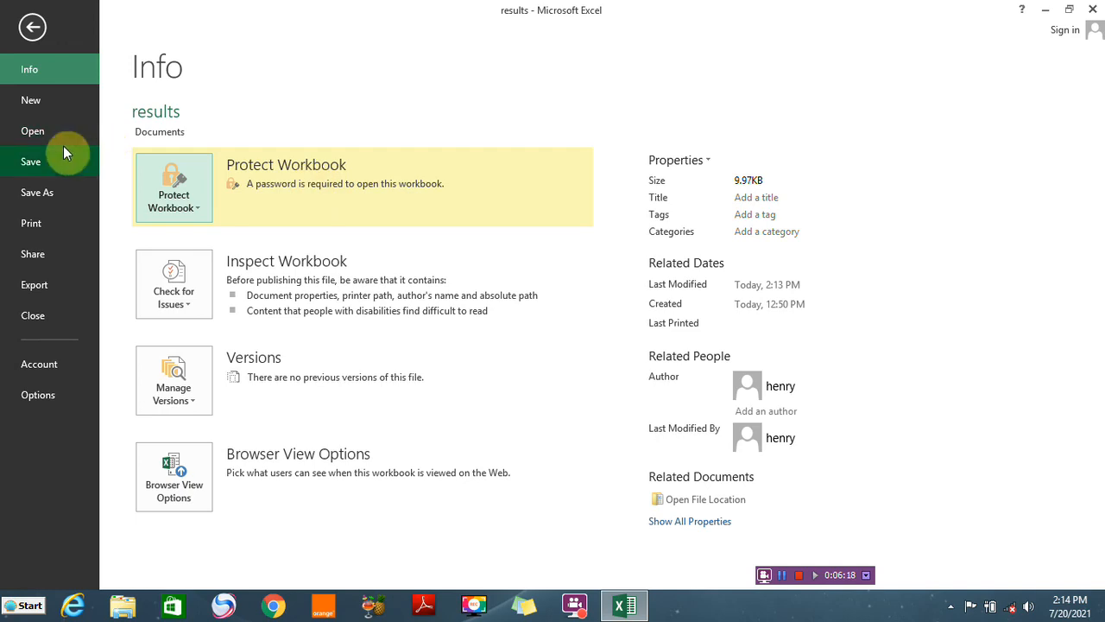
Save the workbook and close Excel
{"action": "left_click", "coordinate": [31, 164]}
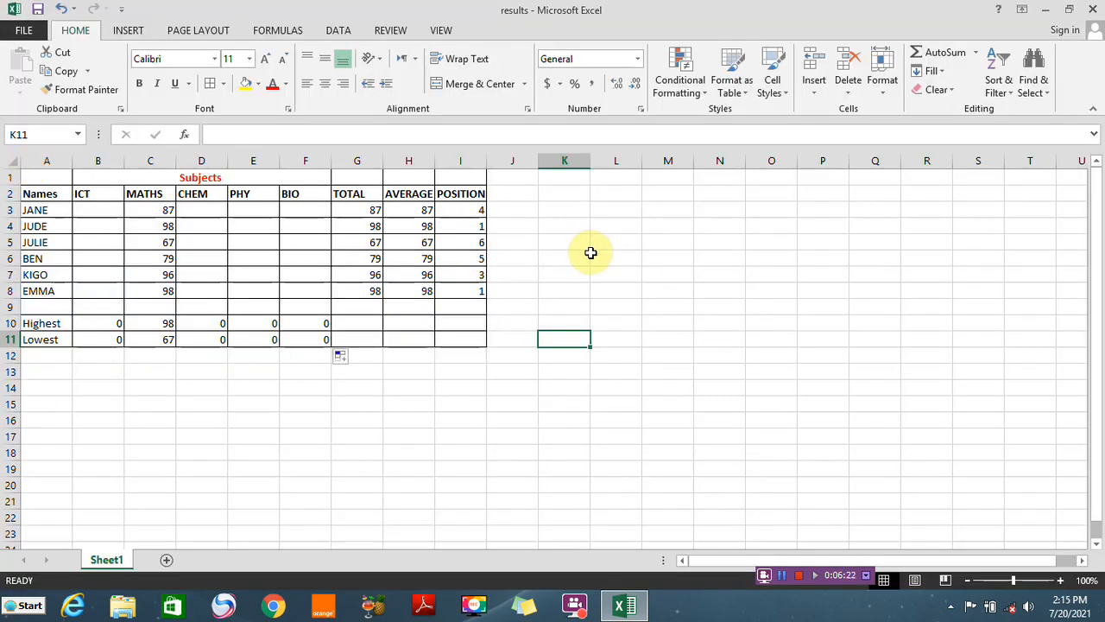
{"action": "left_click", "coordinate": [1095, 10]}
{"action": "left_click", "coordinate": [74, 87]}
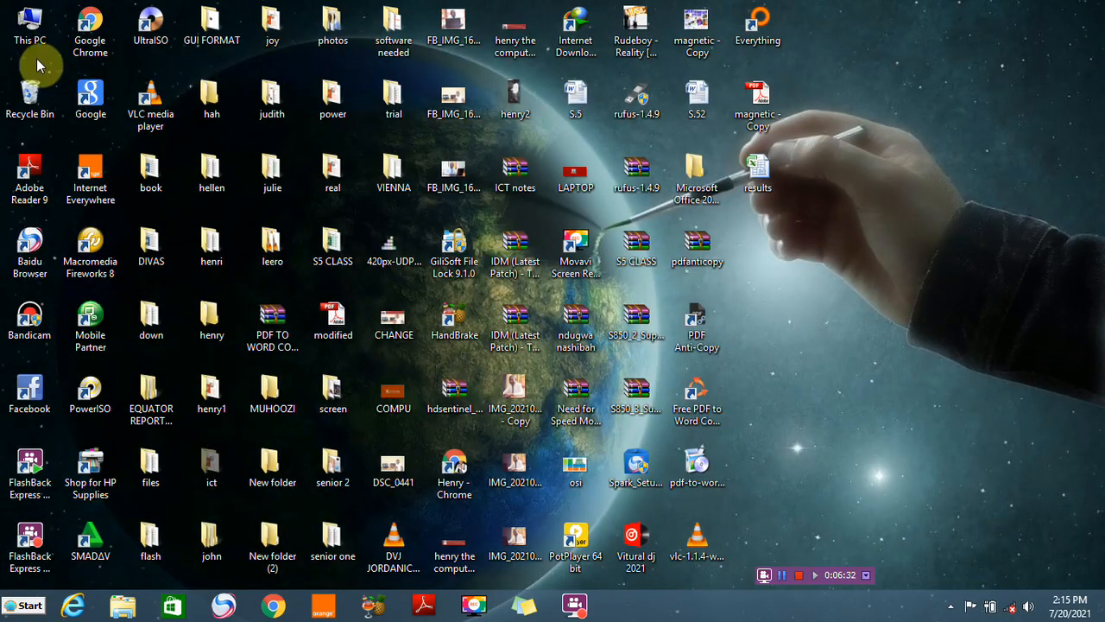
Try to open the results workbook from the Documents folder with Excel
{"action": "left_click", "coordinate": [28, 28]}
{"action": "right_click", "coordinate": [27, 27]}
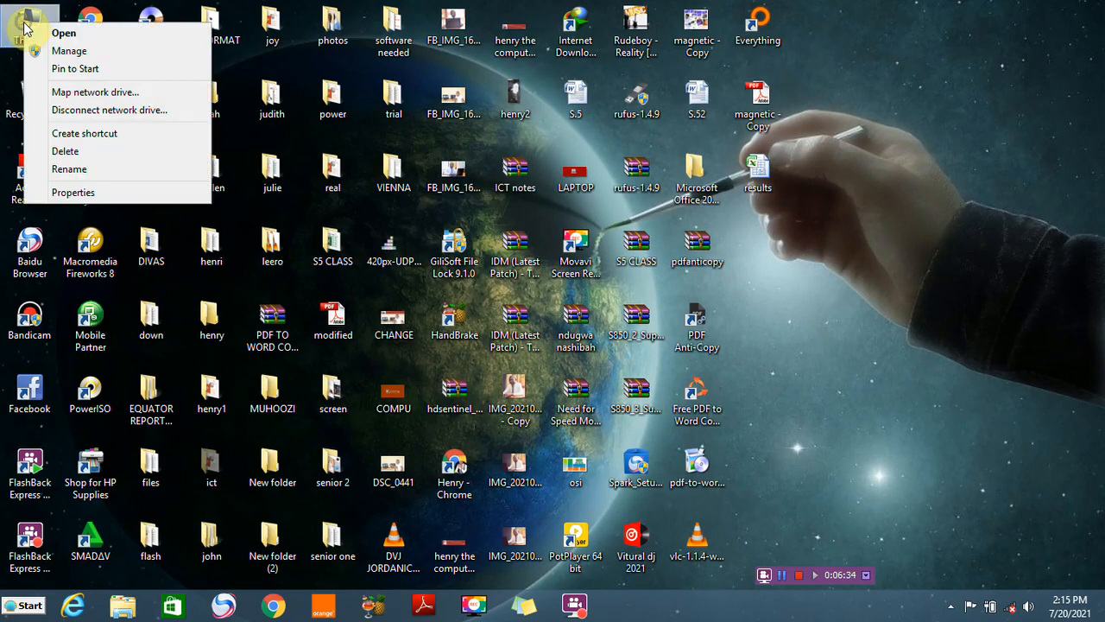
{"action": "left_click", "coordinate": [82, 33]}
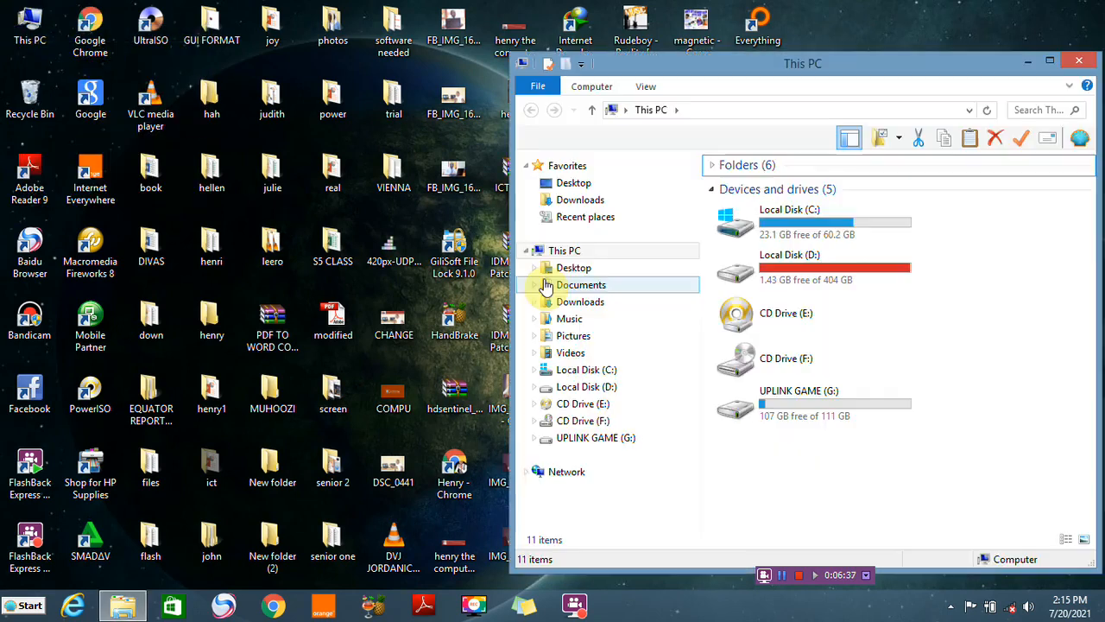
{"action": "left_click", "coordinate": [577, 285]}
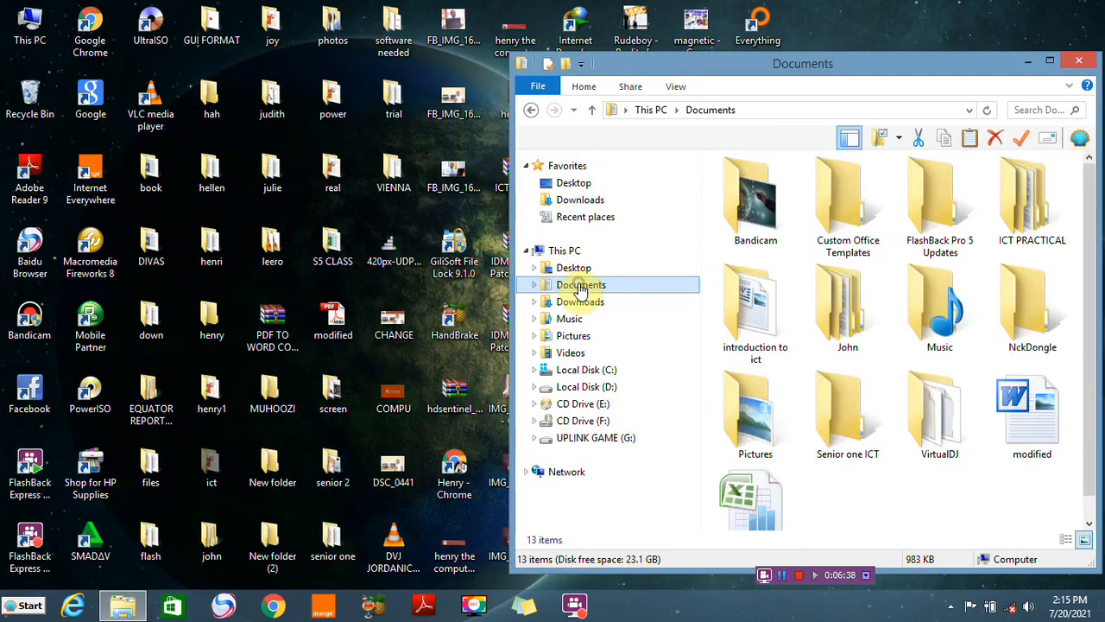
{"action": "left_click_drag", "start_coordinate": [1094, 374], "coordinate": [1093, 424]}
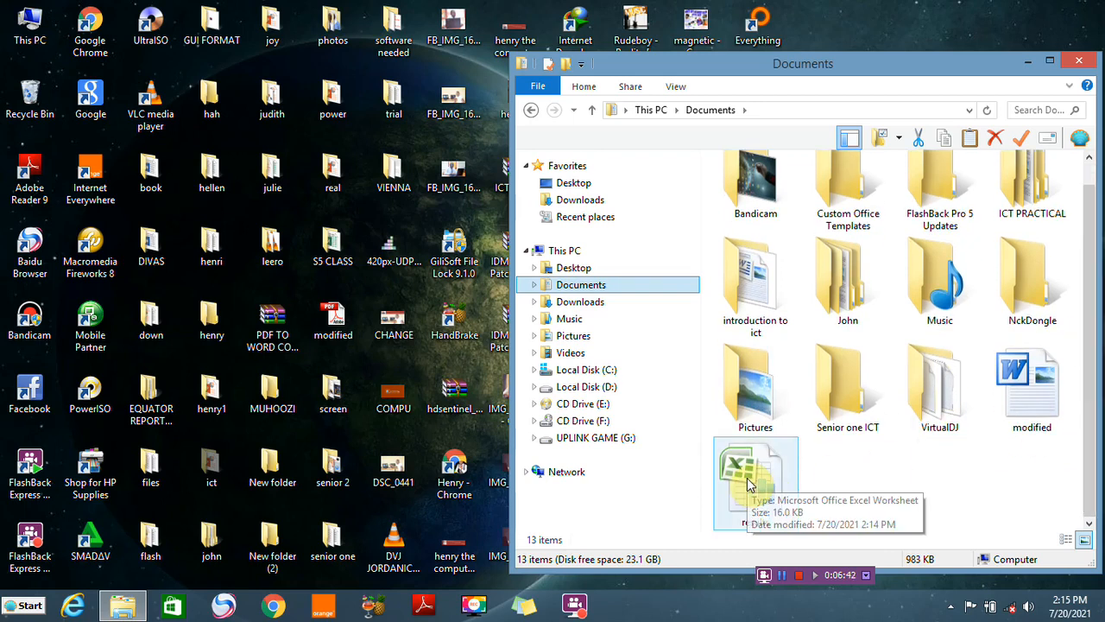
{"action": "left_click", "coordinate": [750, 484]}
{"action": "right_click", "coordinate": [750, 484]}
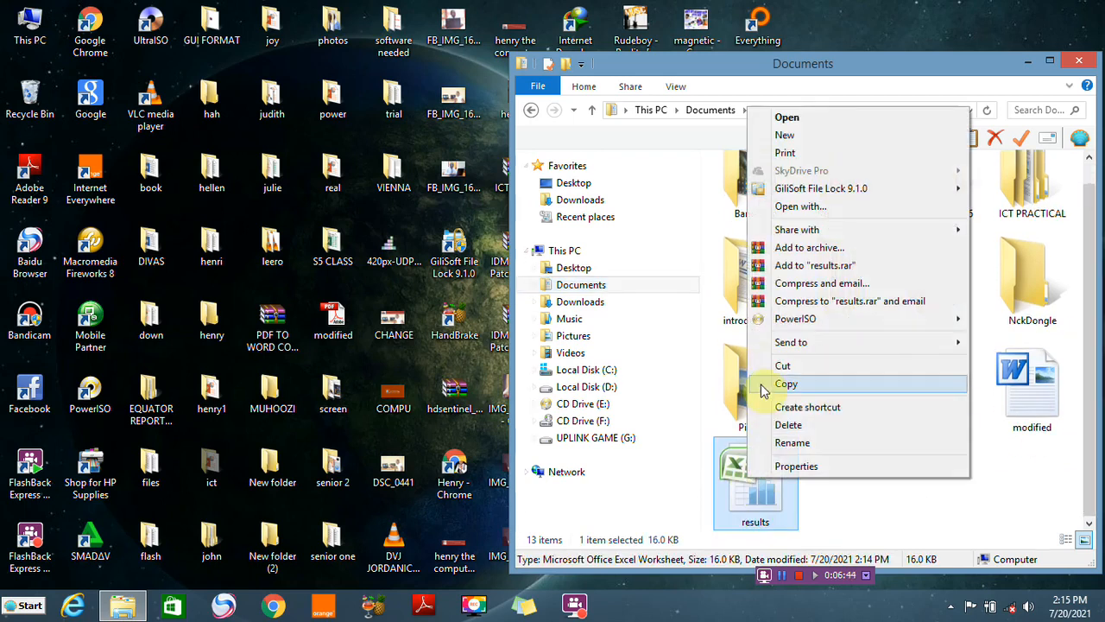
{"action": "left_click", "coordinate": [805, 208]}
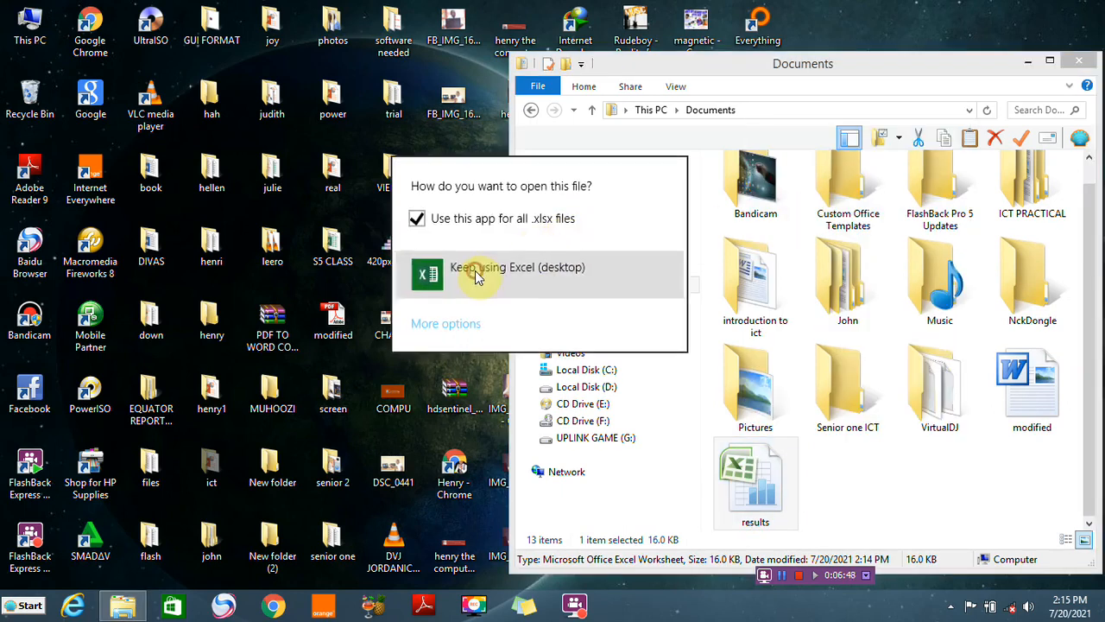
{"action": "left_click", "coordinate": [476, 274]}
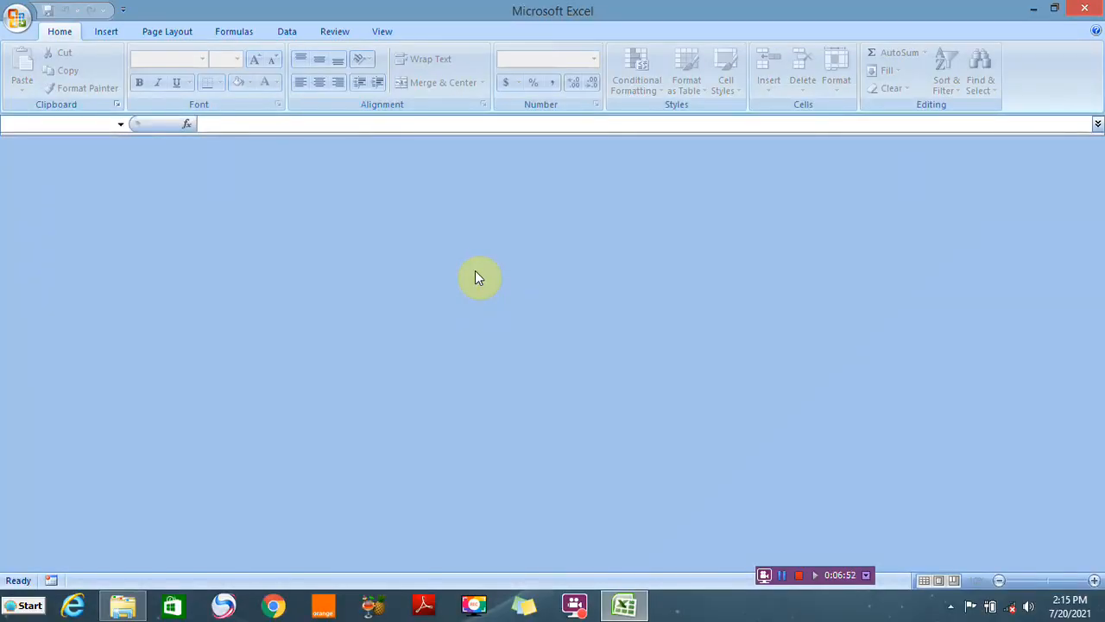
{"action": "left_click", "coordinate": [1084, 8]}
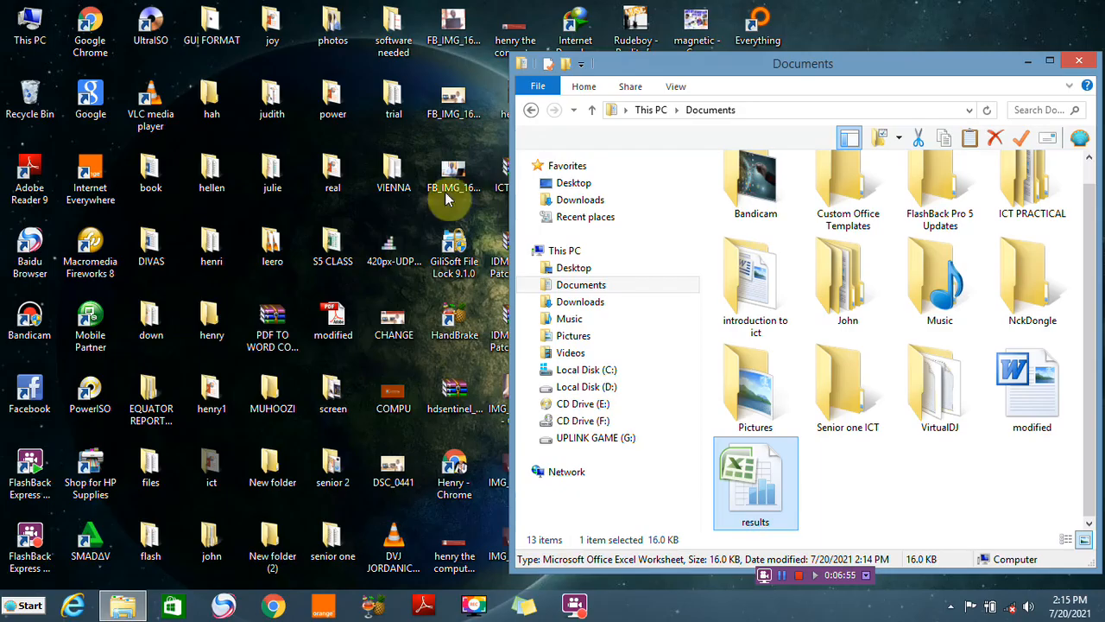
Launch Excel 2013, open the recent results workbook and enter its password
{"action": "left_click", "coordinate": [26, 605]}
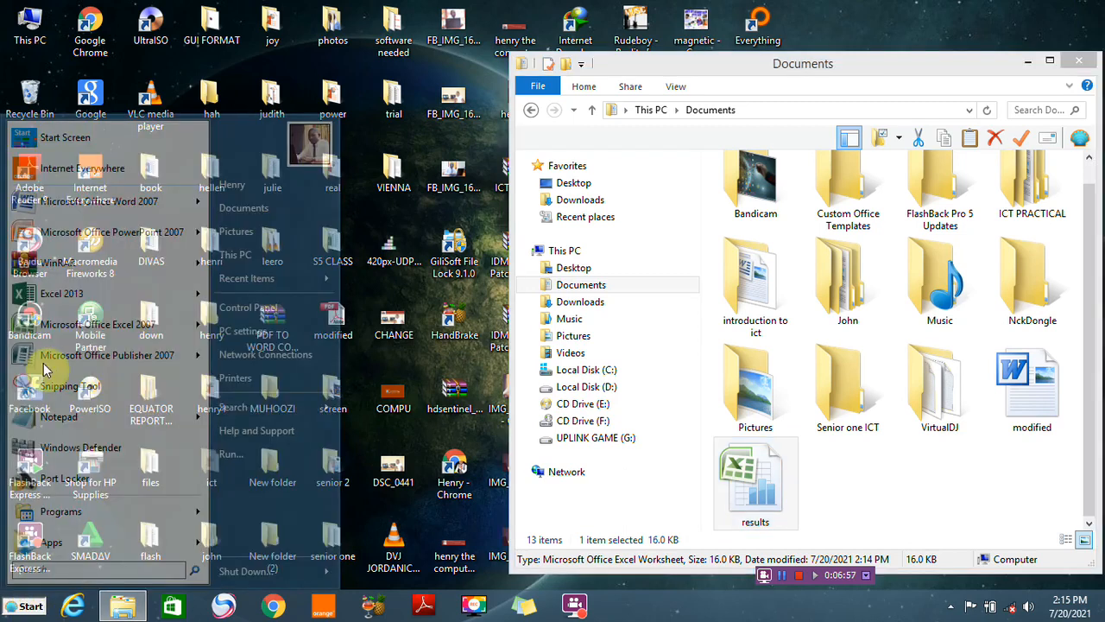
{"action": "left_click", "coordinate": [72, 295]}
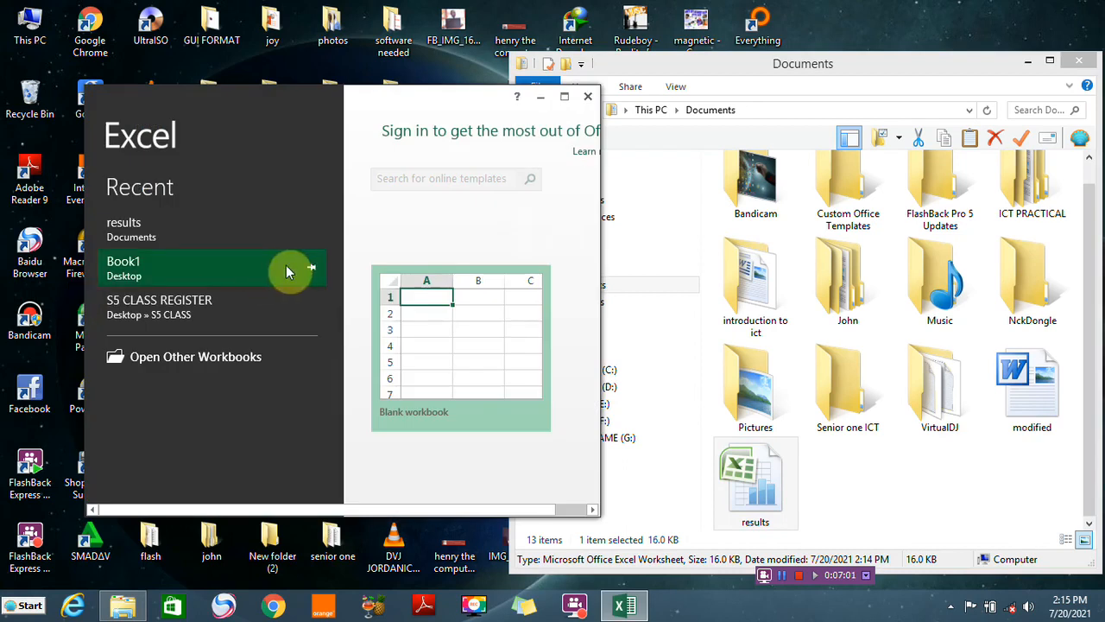
{"action": "left_click", "coordinate": [565, 96]}
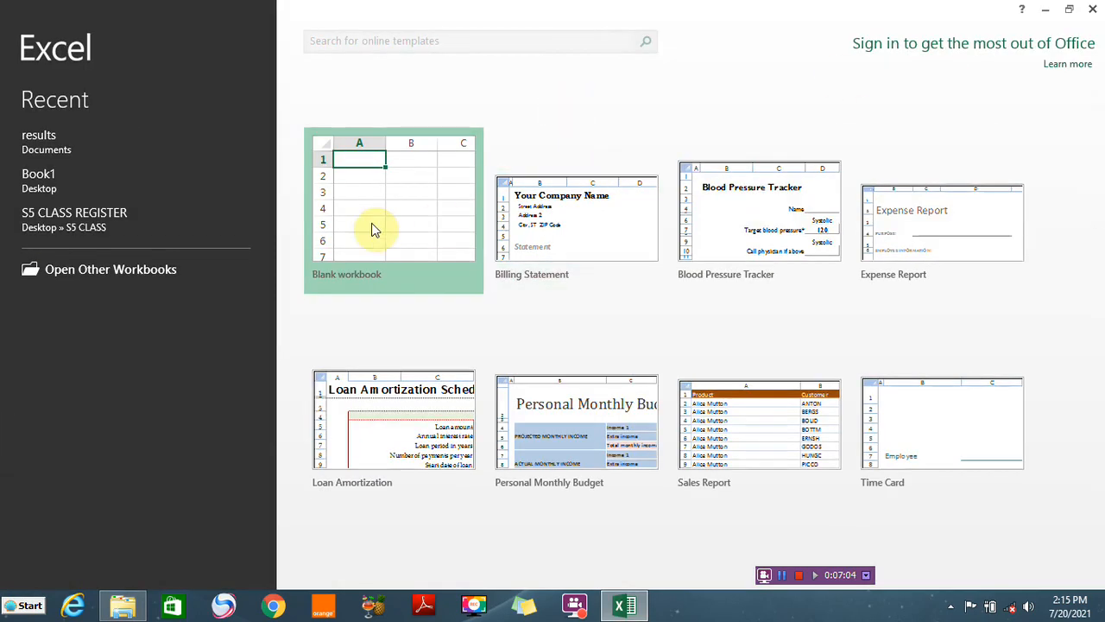
{"action": "left_click", "coordinate": [61, 139]}
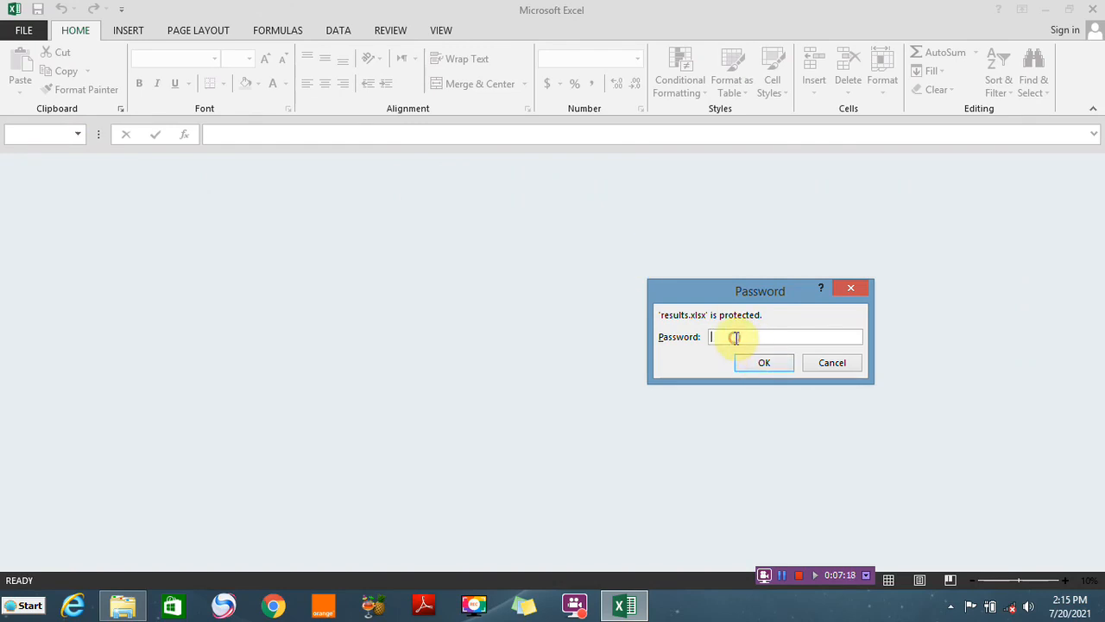
{"action": "type", "text": "•••••"}
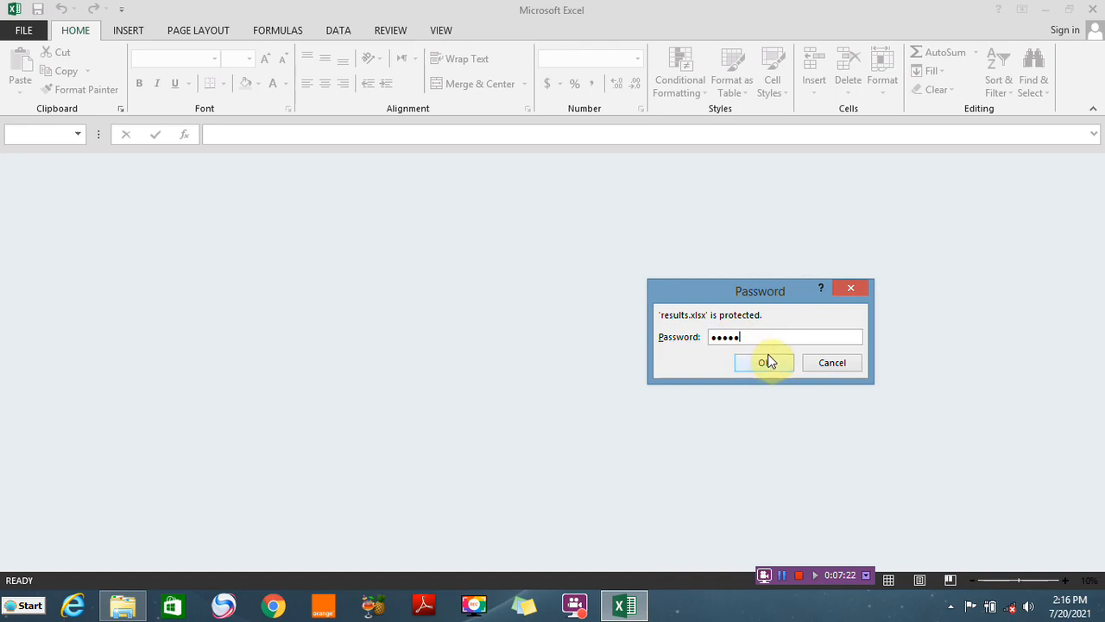
{"action": "left_click", "coordinate": [764, 363]}
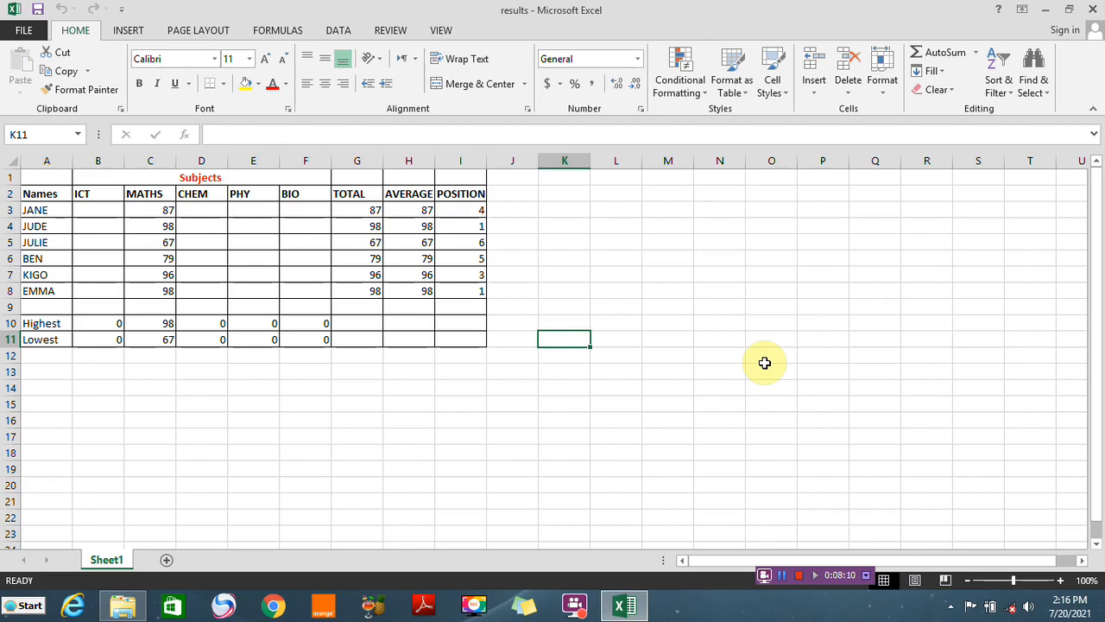
Unlock the ICT mark cells B3:B8 by clearing Locked in their cell protection format
{"action": "left_click", "coordinate": [101, 211]}
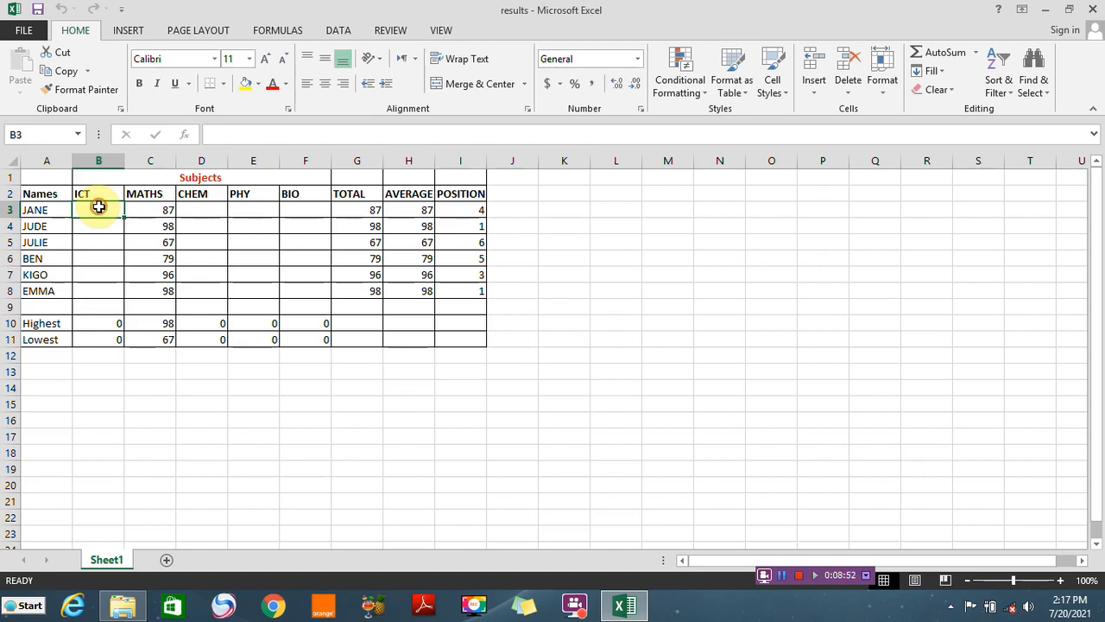
{"action": "left_click_drag", "start_coordinate": [98, 211], "coordinate": [104, 291]}
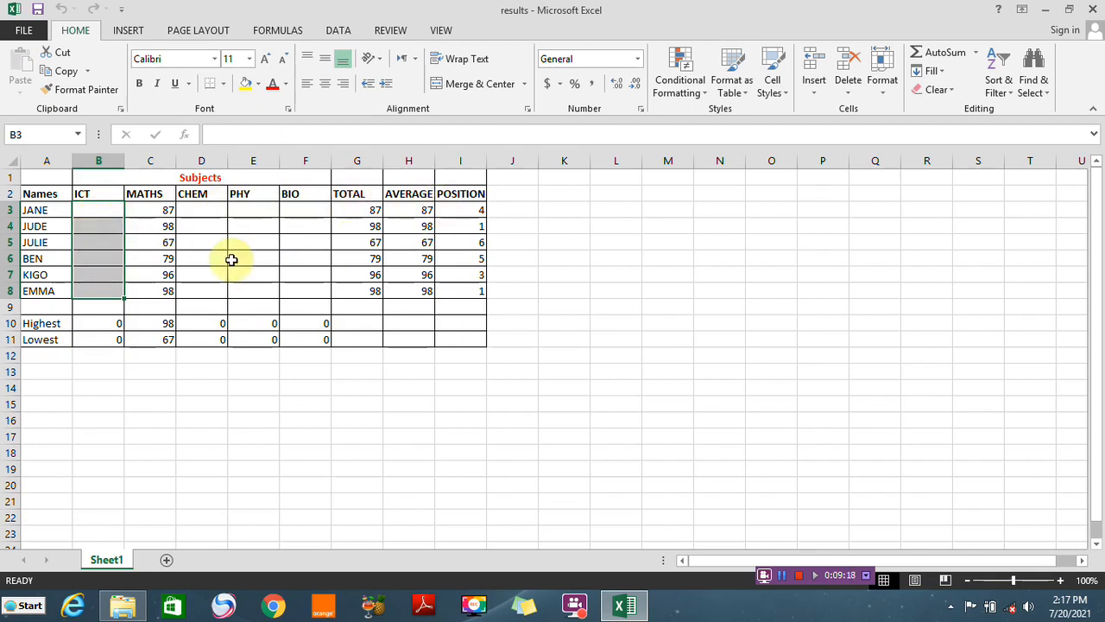
{"action": "right_click", "coordinate": [103, 268]}
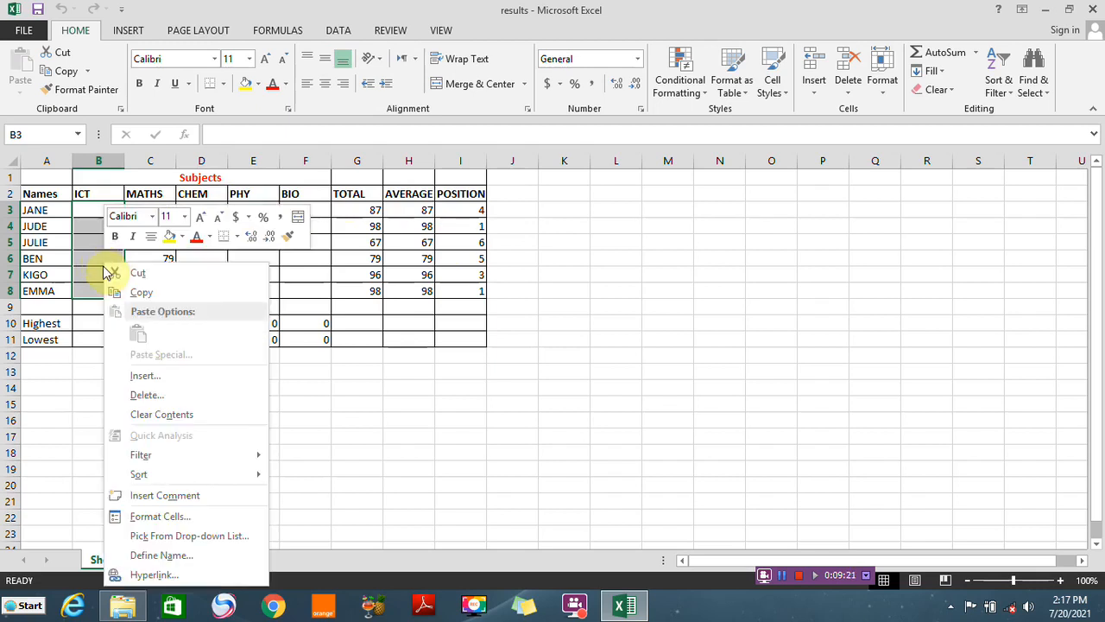
{"action": "left_click", "coordinate": [168, 516]}
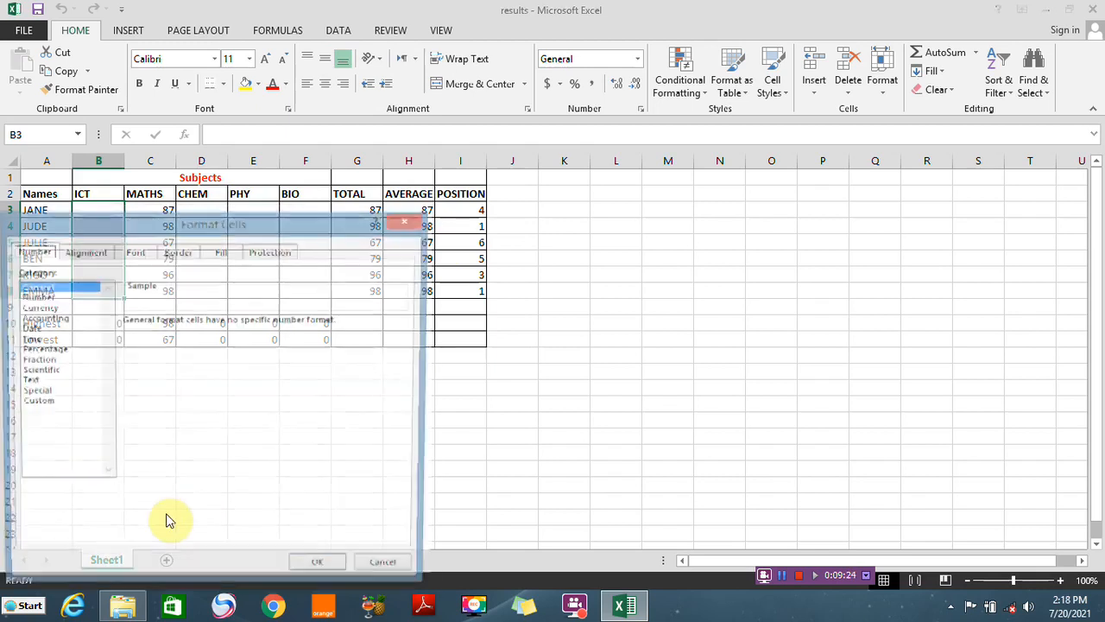
{"action": "left_click", "coordinate": [409, 224]}
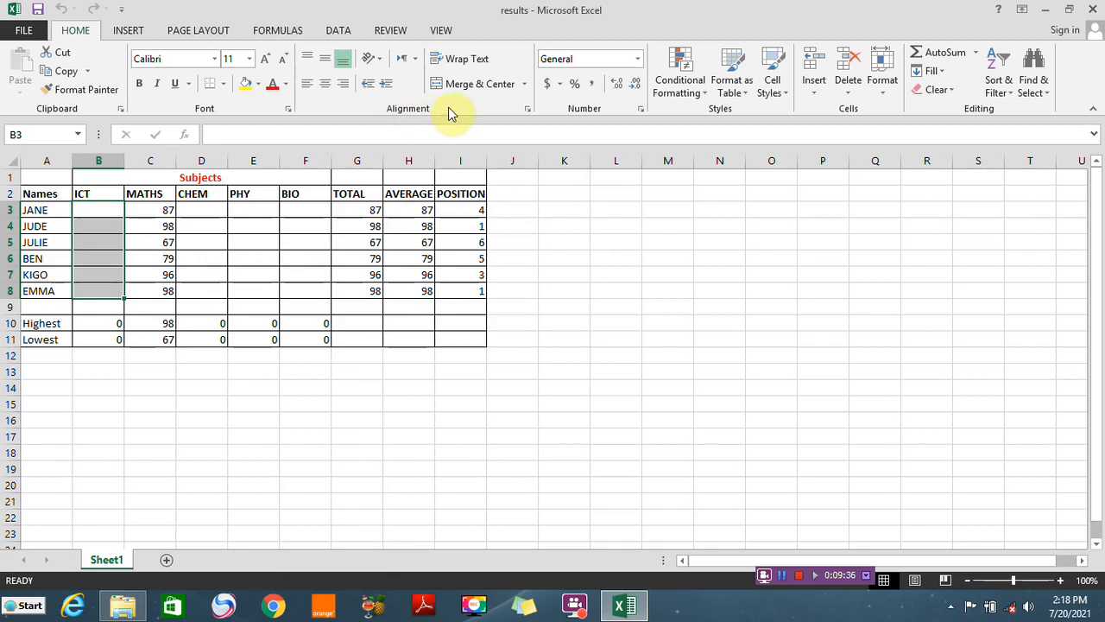
{"action": "left_click", "coordinate": [529, 111]}
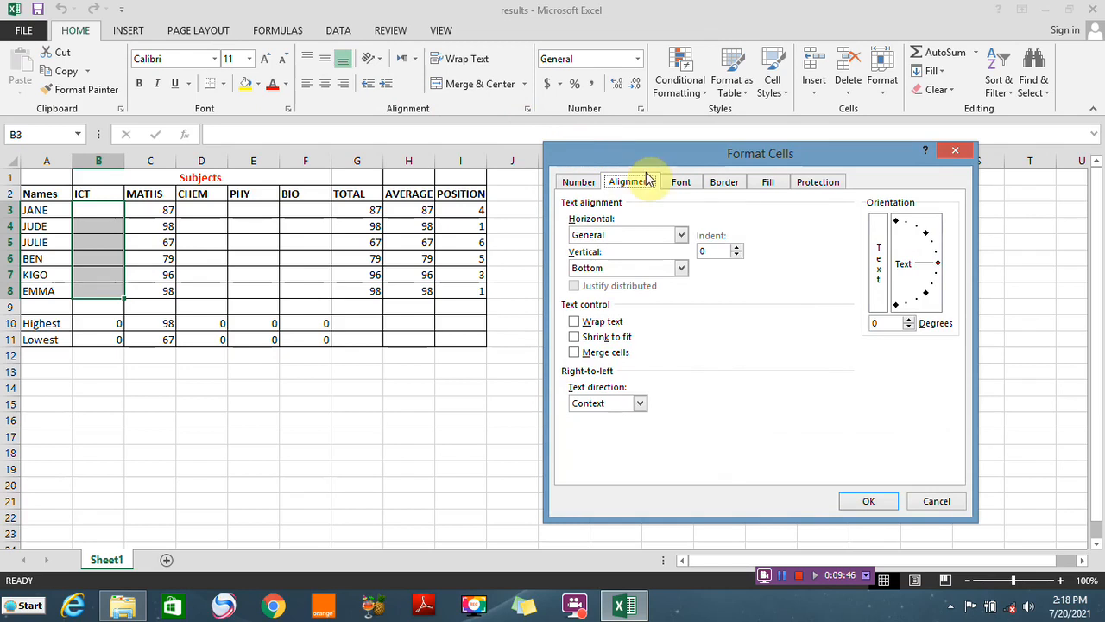
{"action": "left_click", "coordinate": [815, 188]}
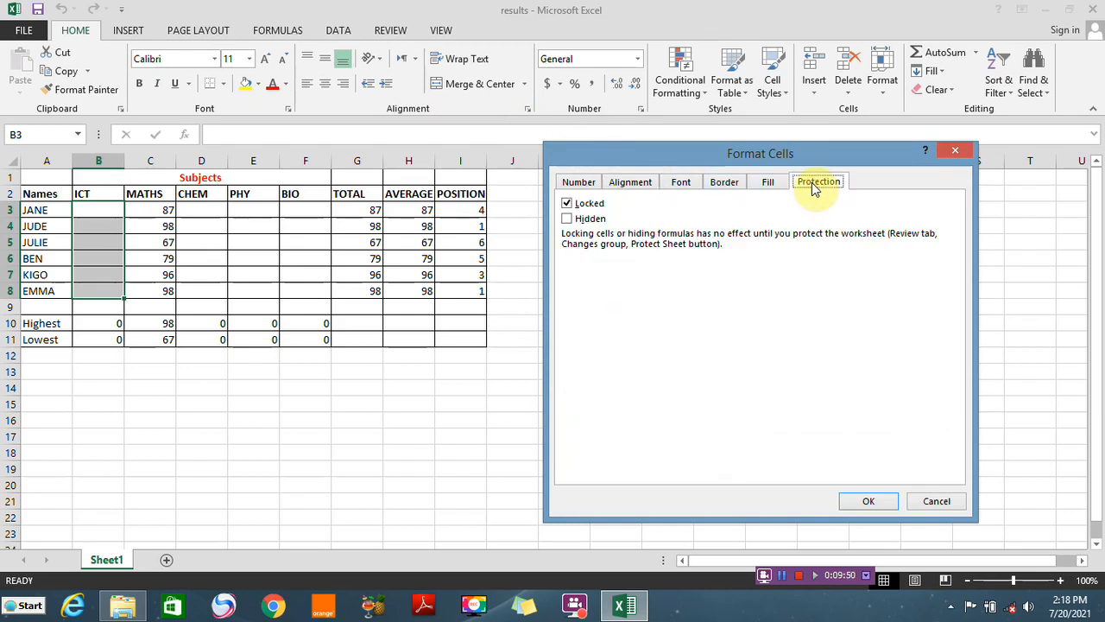
{"action": "left_click", "coordinate": [568, 205]}
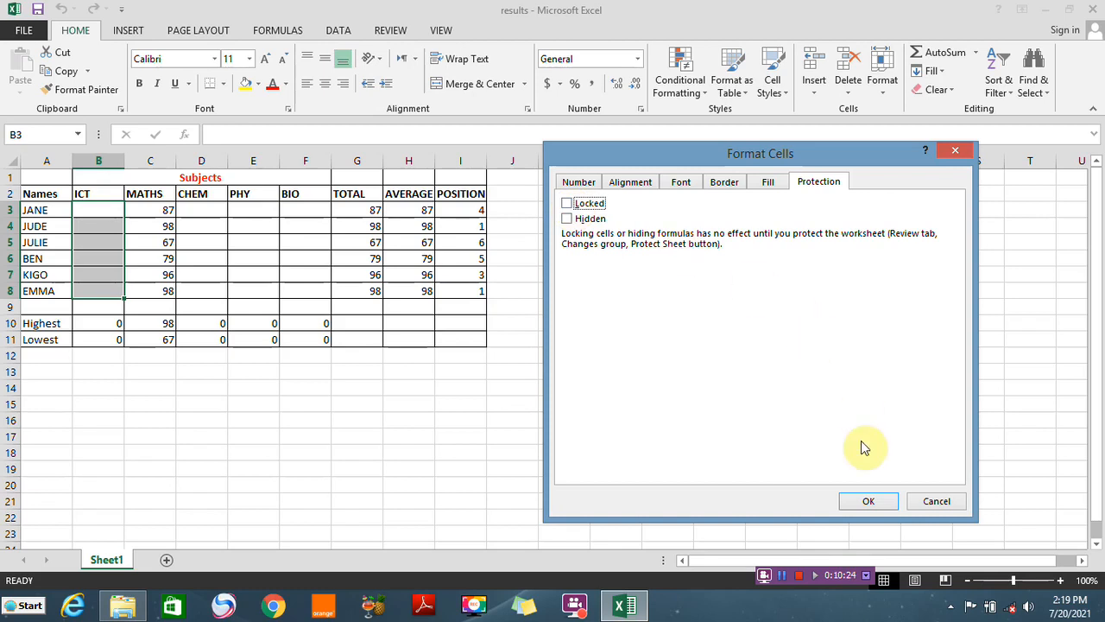
{"action": "left_click", "coordinate": [868, 503]}
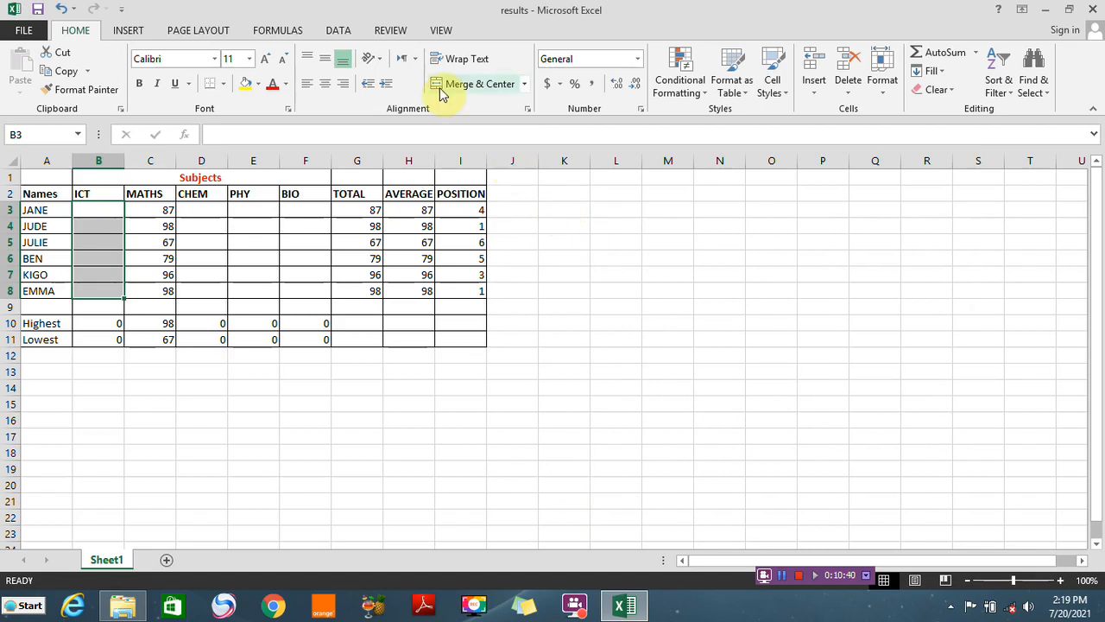
Protect the worksheet with a password to unprotect it, and re-enter the password to confirm
{"action": "left_click", "coordinate": [392, 31]}
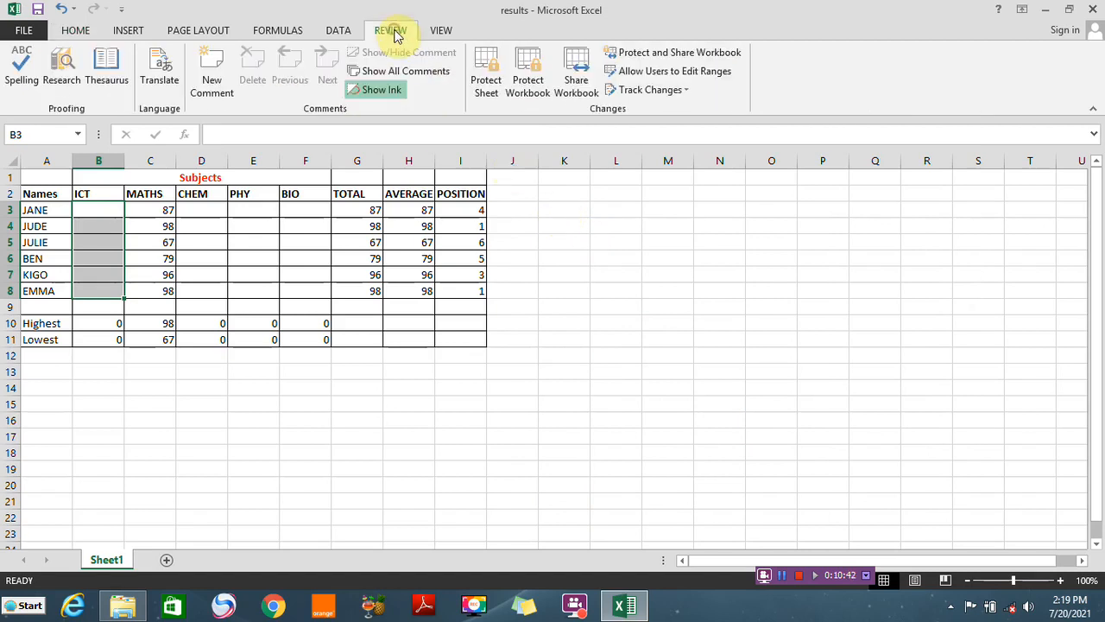
{"action": "left_click", "coordinate": [486, 90]}
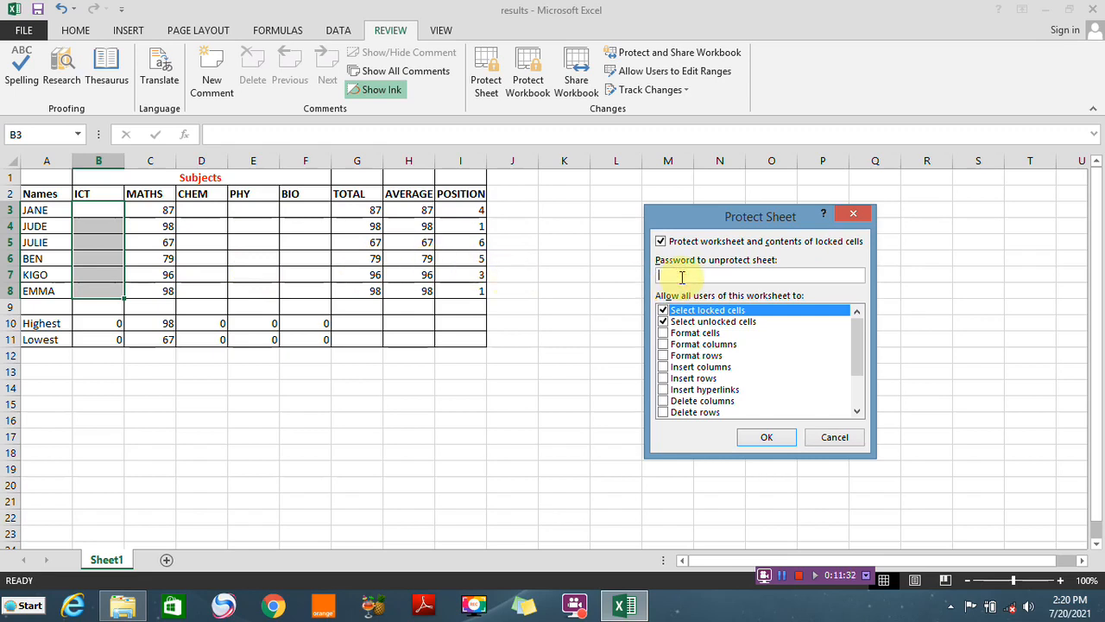
{"action": "type", "text": "2345"}
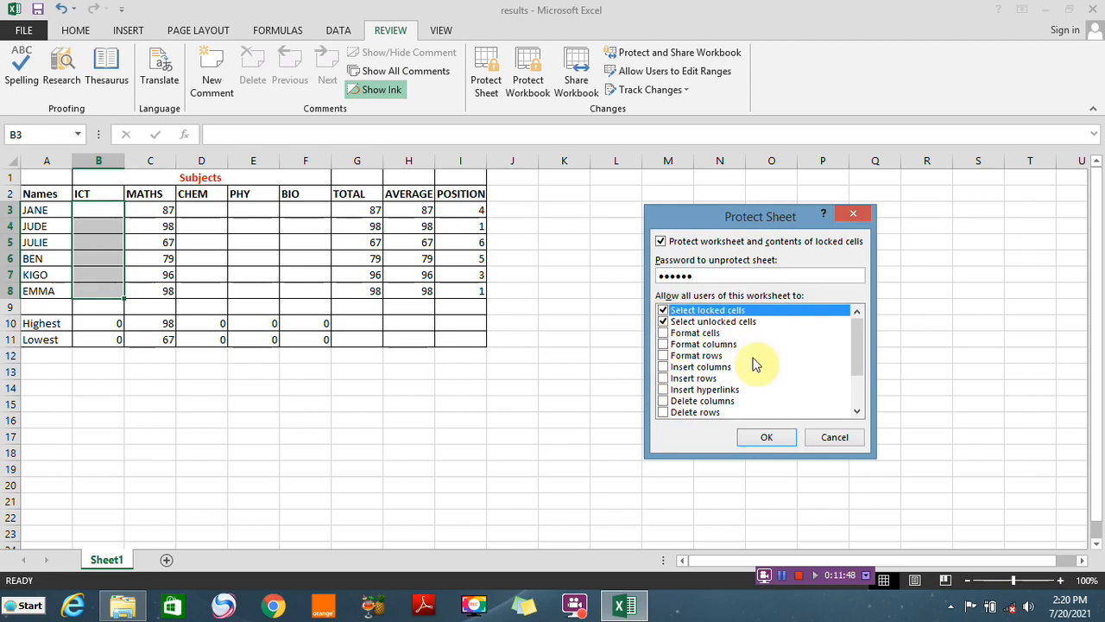
{"action": "left_click", "coordinate": [767, 438]}
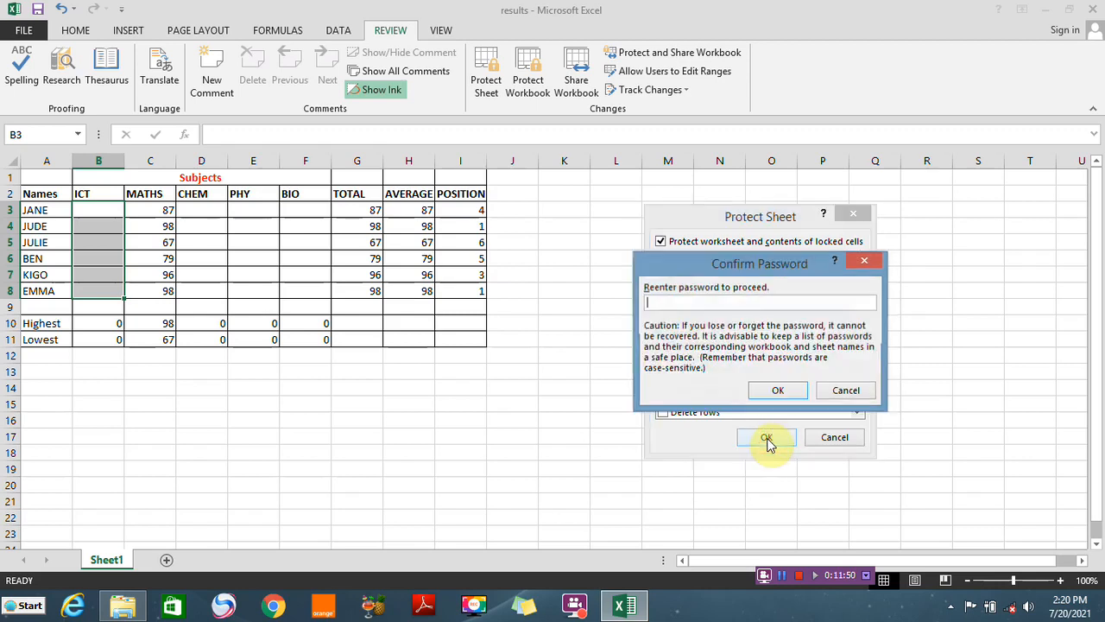
{"action": "left_click", "coordinate": [691, 301]}
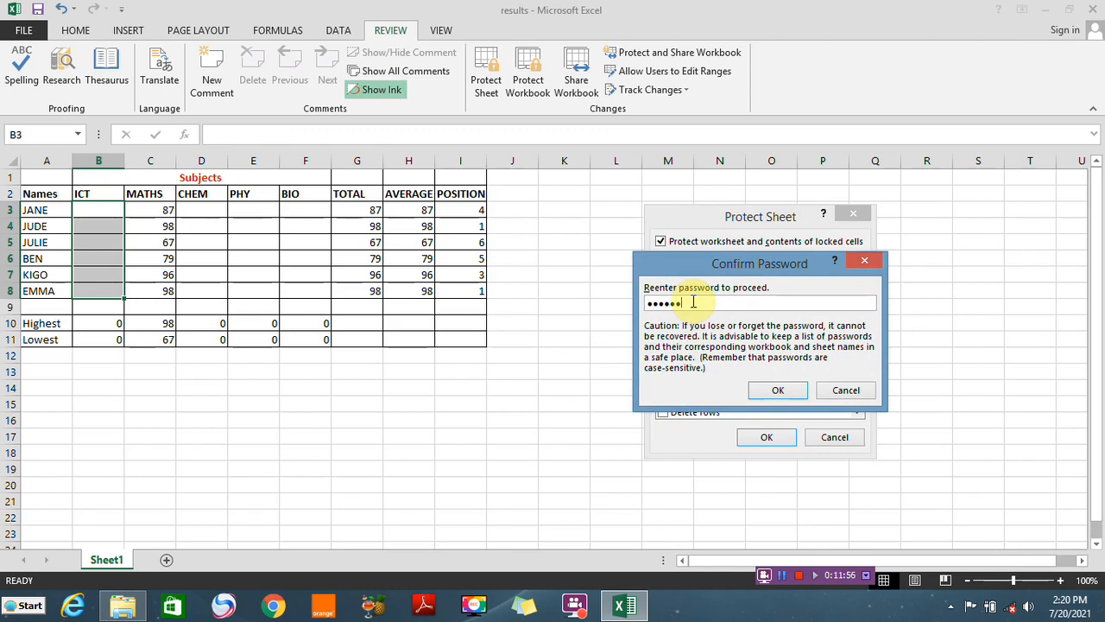
{"action": "left_click", "coordinate": [775, 393]}
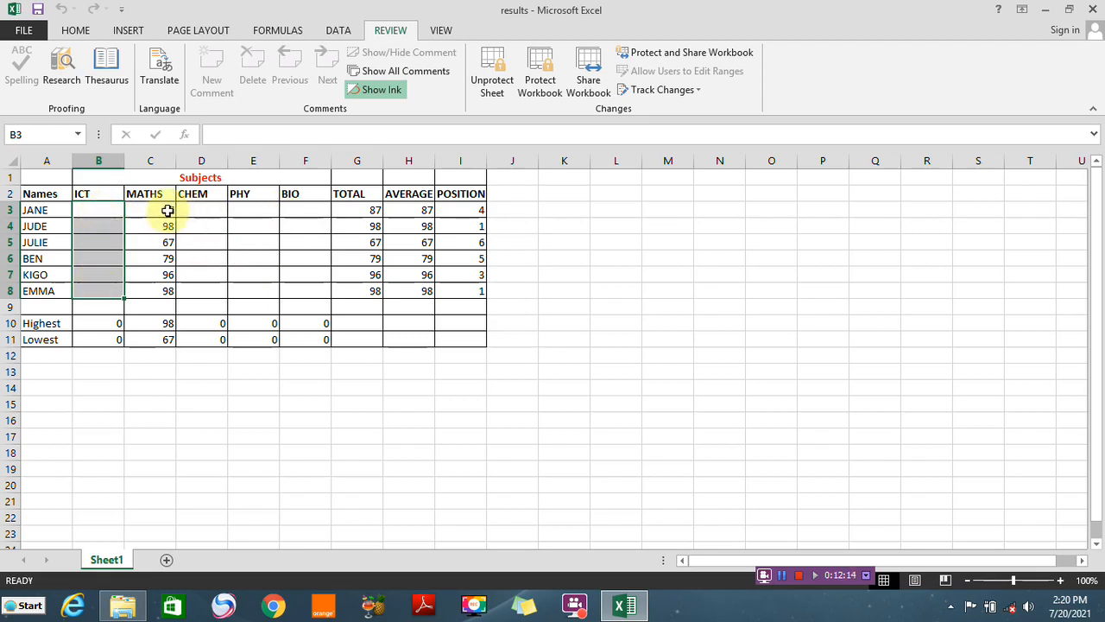
Enter ICT marks 87, 98, 99, 96, 68 and 85 into the unlocked cells B3:B8
{"action": "left_click", "coordinate": [102, 213]}
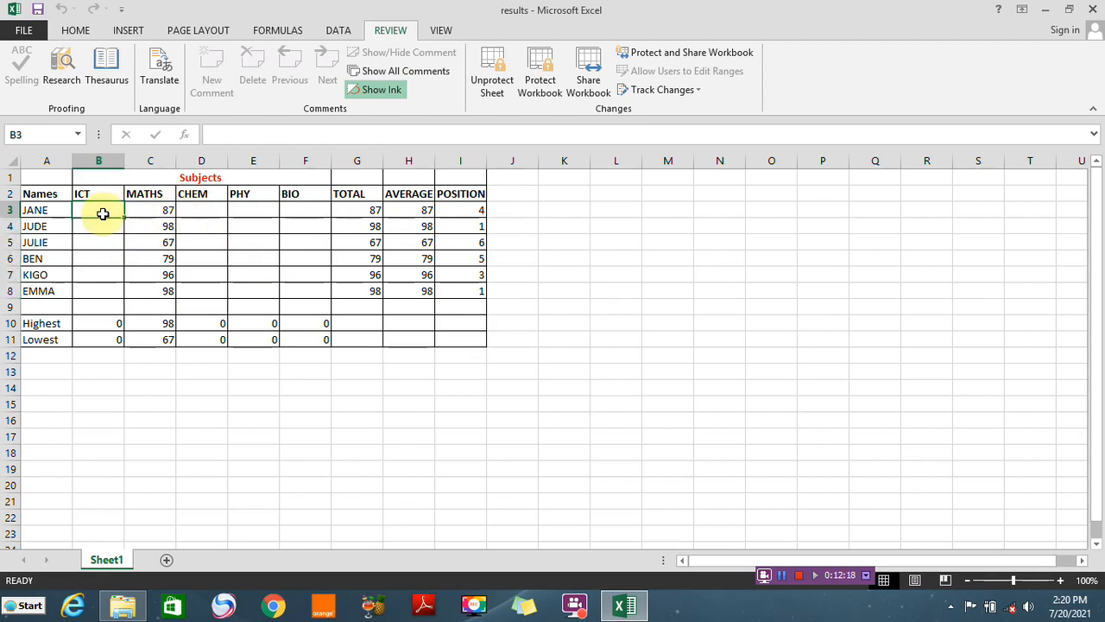
{"action": "type", "text": "87"}
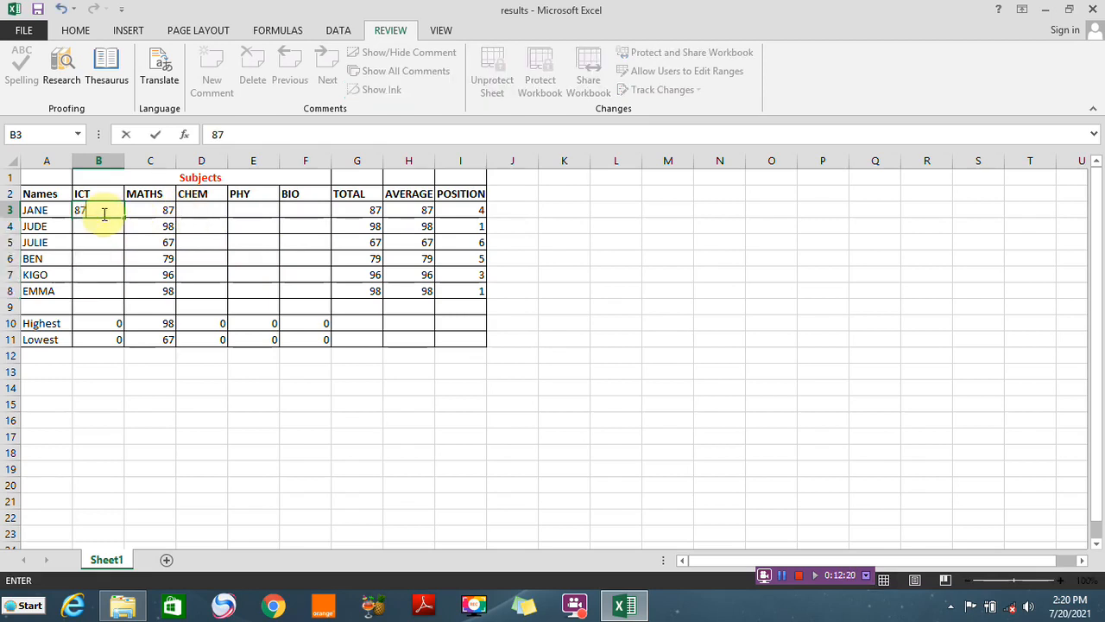
{"action": "key", "text": "Return"}
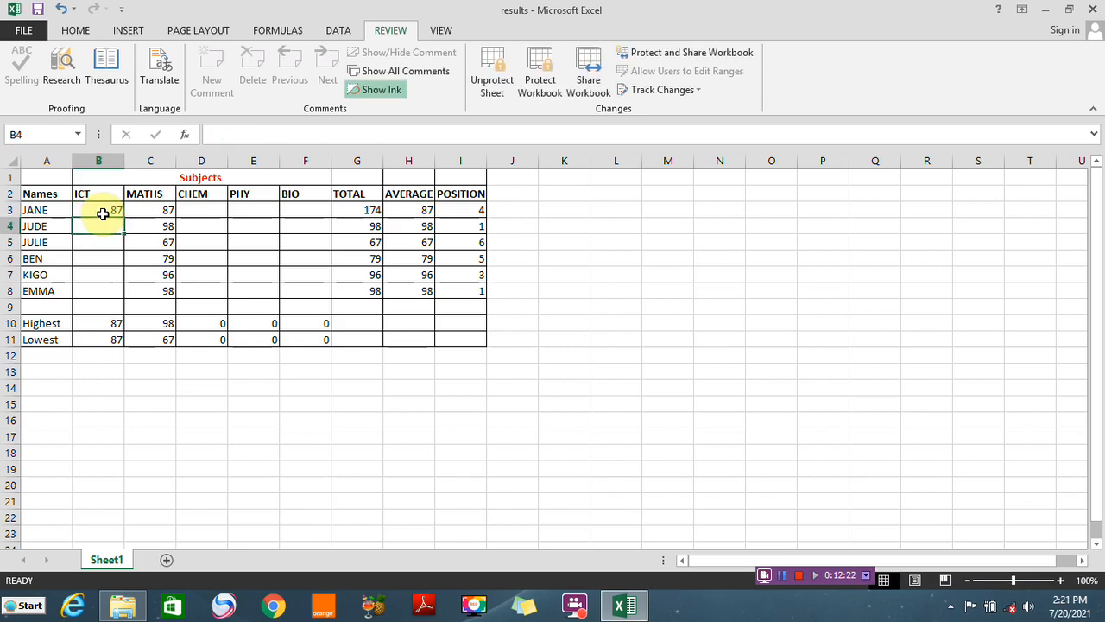
{"action": "type", "text": "98"}
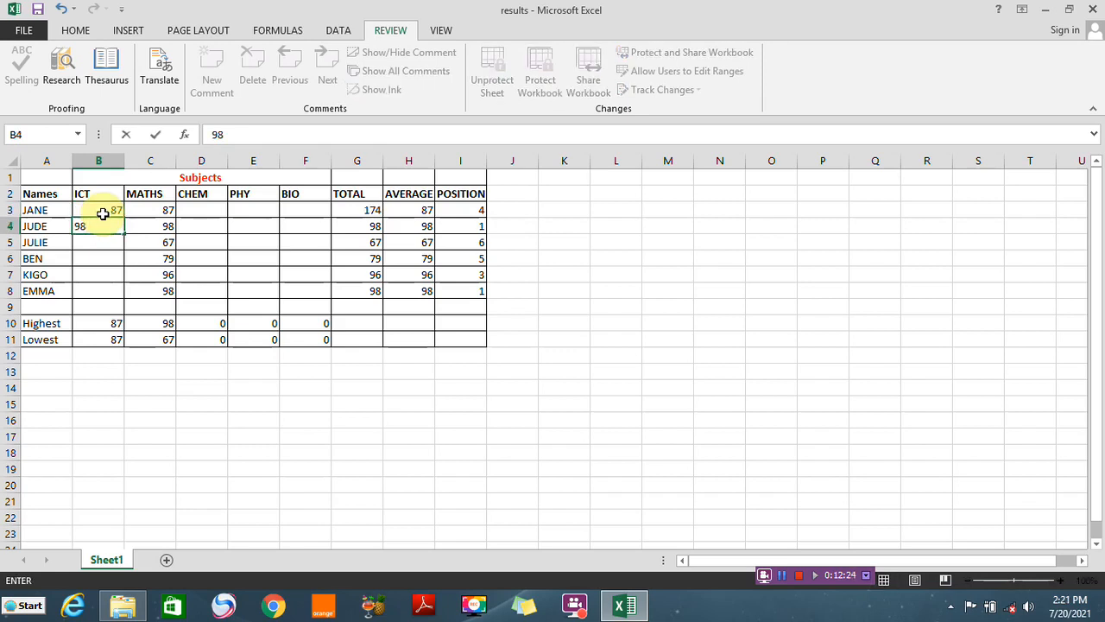
{"action": "key", "text": "Return"}
{"action": "type", "text": "99"}
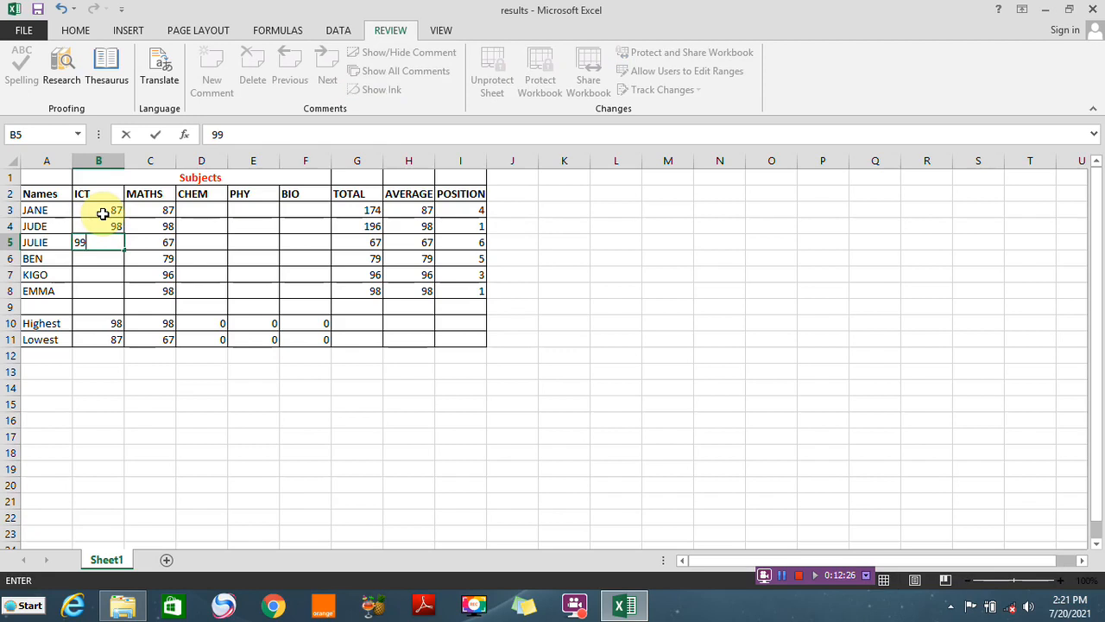
{"action": "key", "text": "Return"}
{"action": "type", "text": "96"}
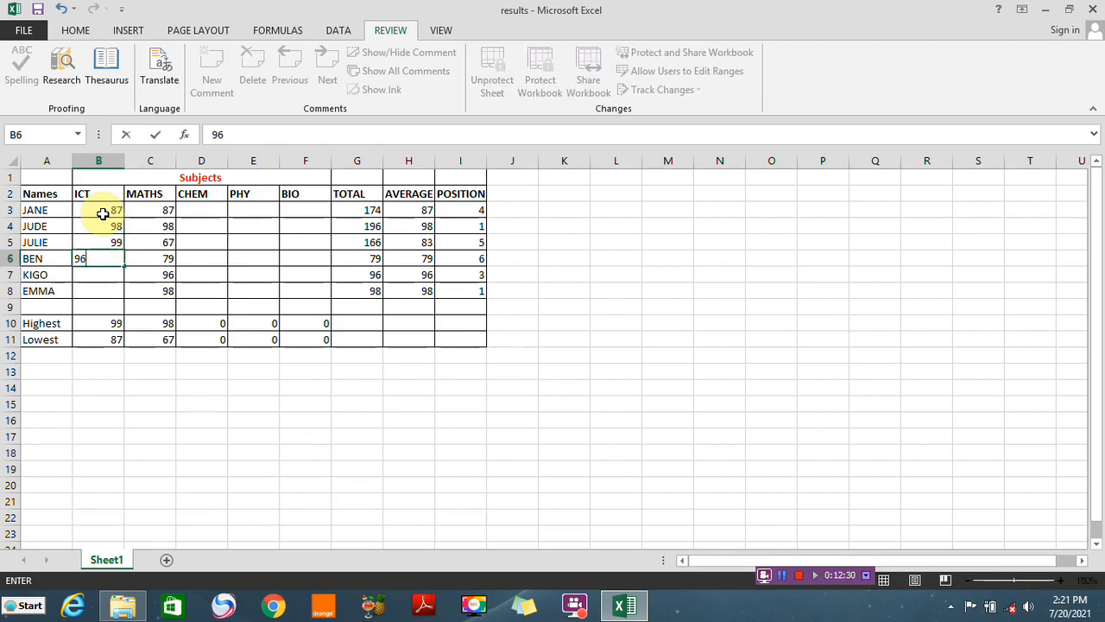
{"action": "key", "text": "Return"}
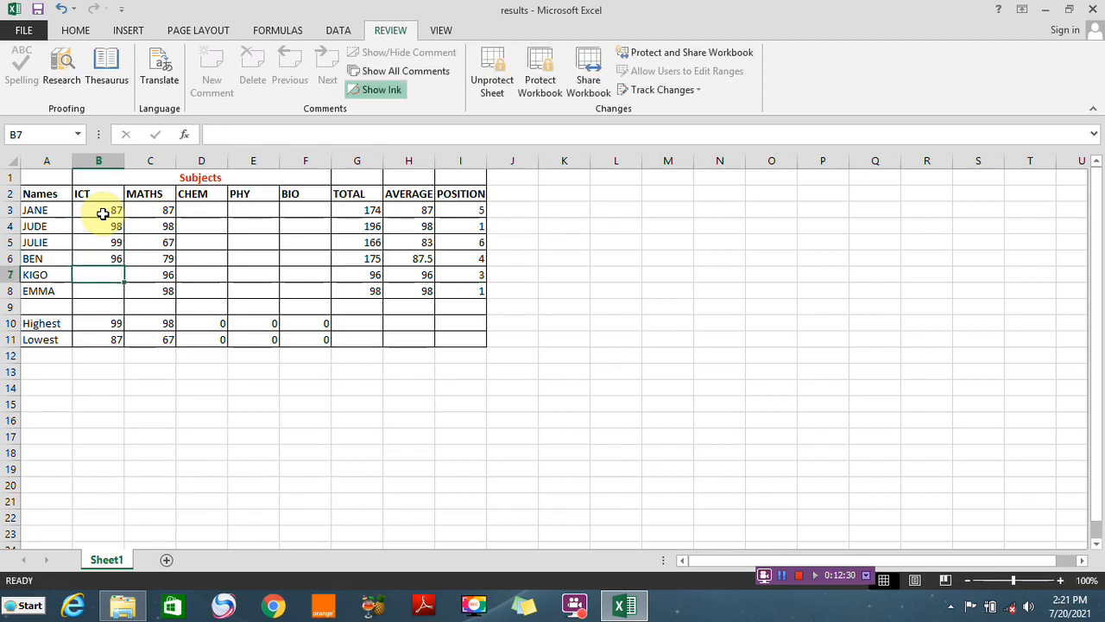
{"action": "type", "text": "68"}
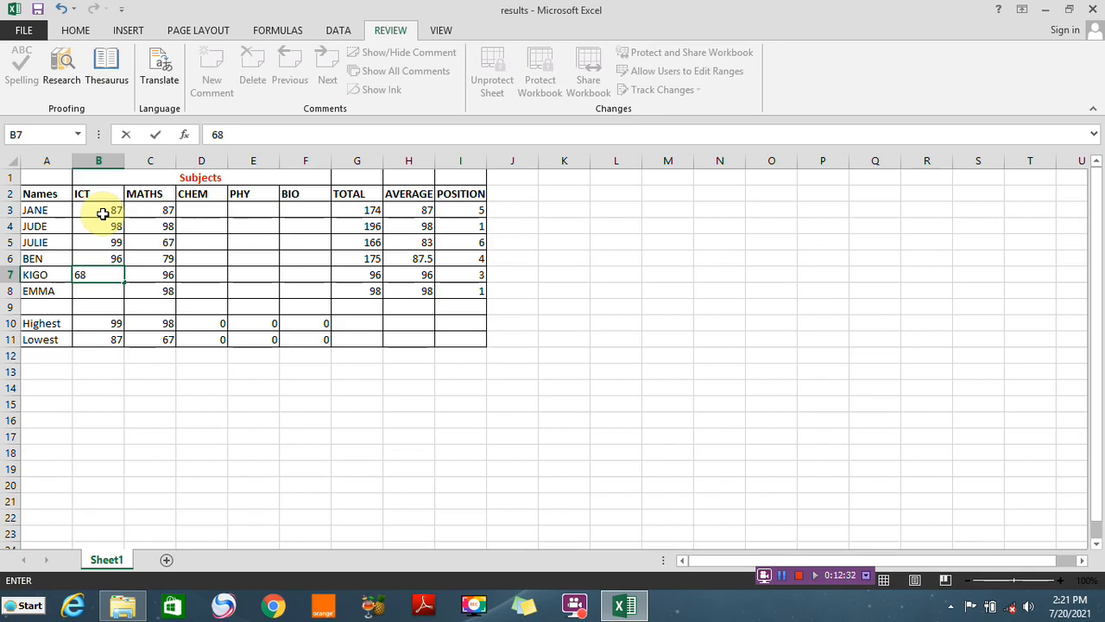
{"action": "key", "text": "Return"}
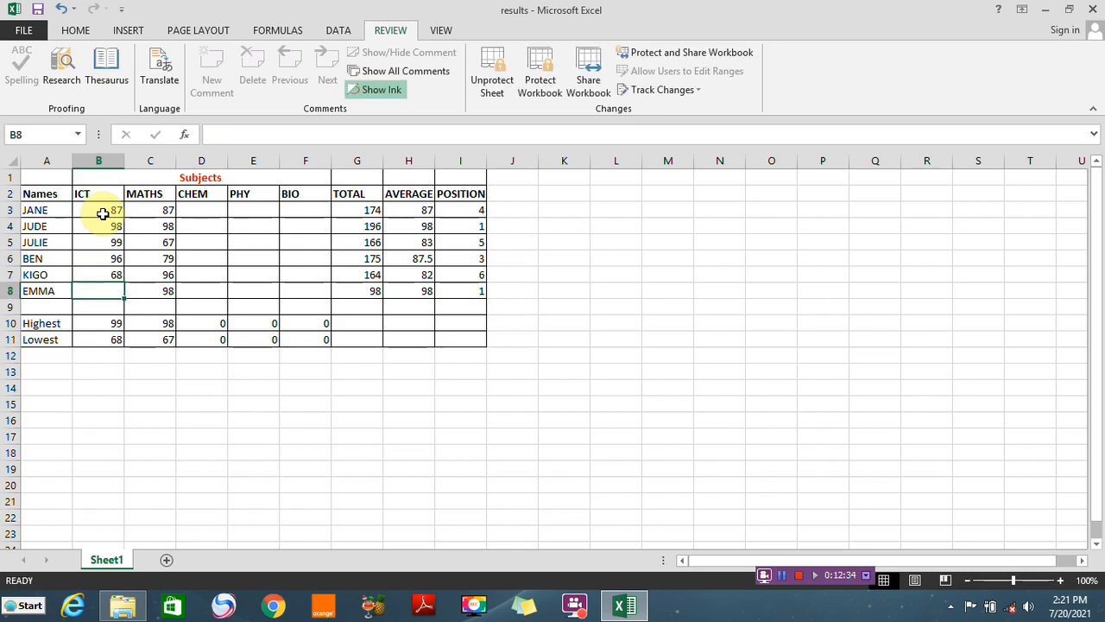
{"action": "type", "text": "85"}
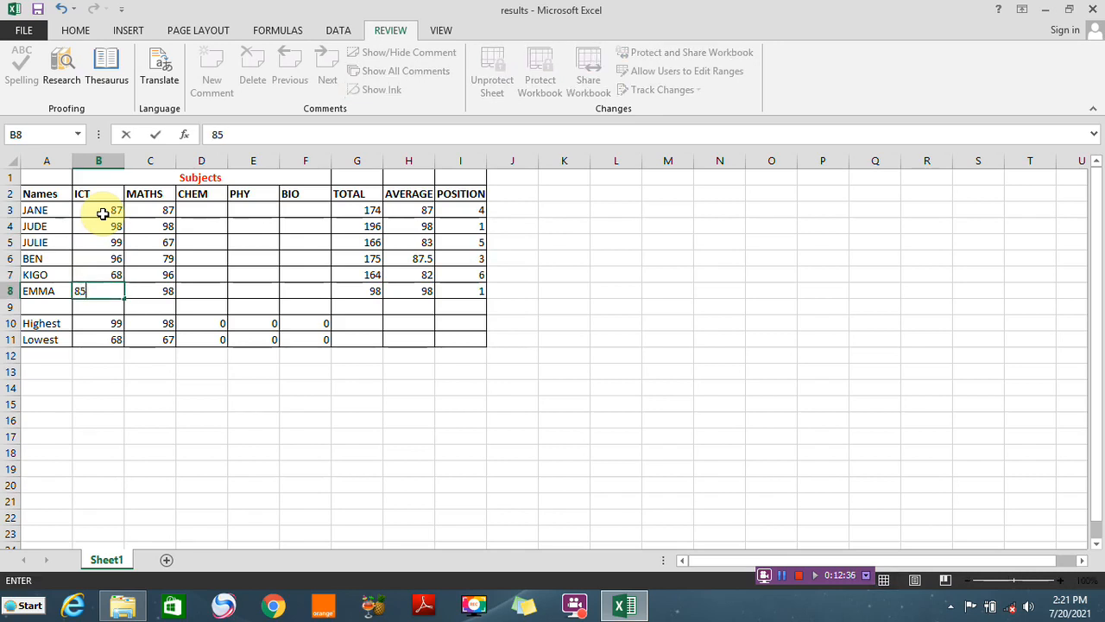
{"action": "left_click", "coordinate": [247, 417]}
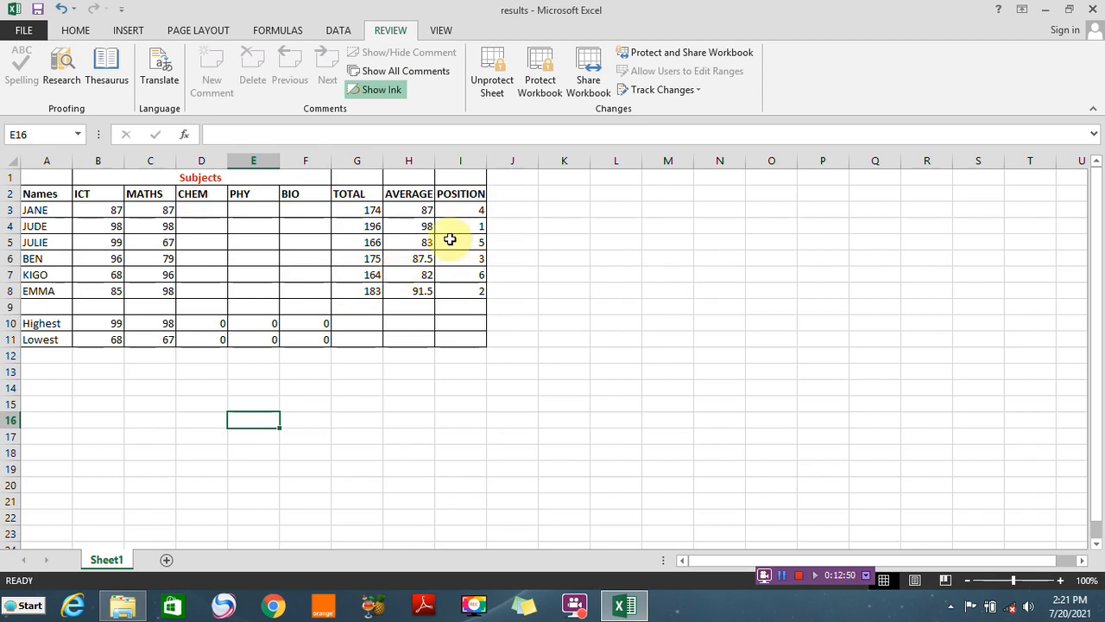
Try to edit the locked CHEM, PHY and BIO cells in row 3 to test the sheet protection
{"action": "left_click", "coordinate": [210, 211]}
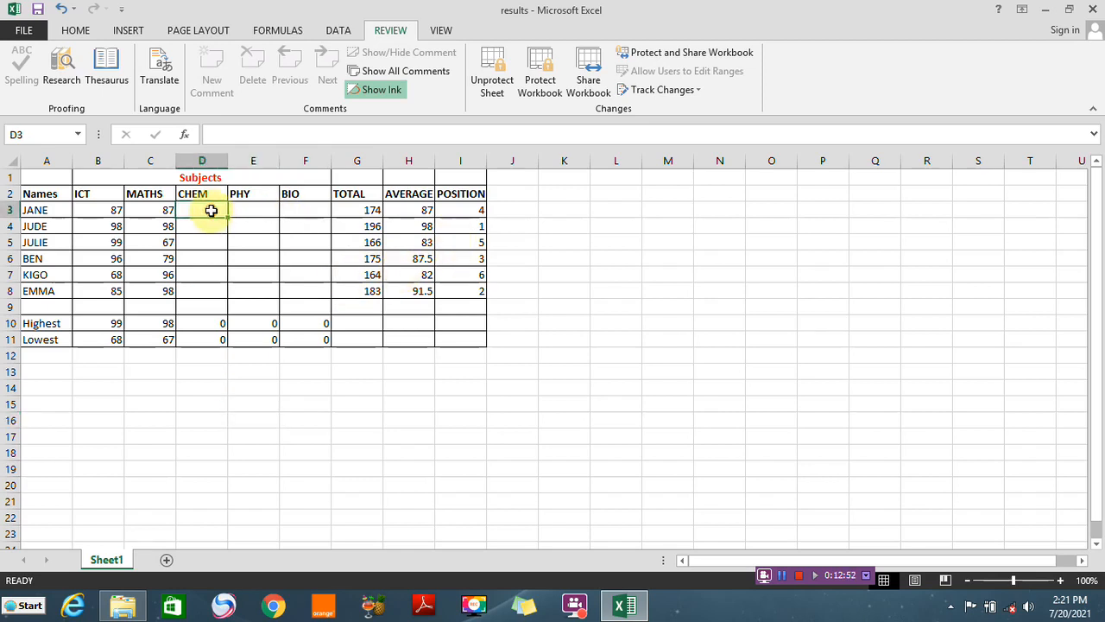
{"action": "double_click", "coordinate": [215, 216]}
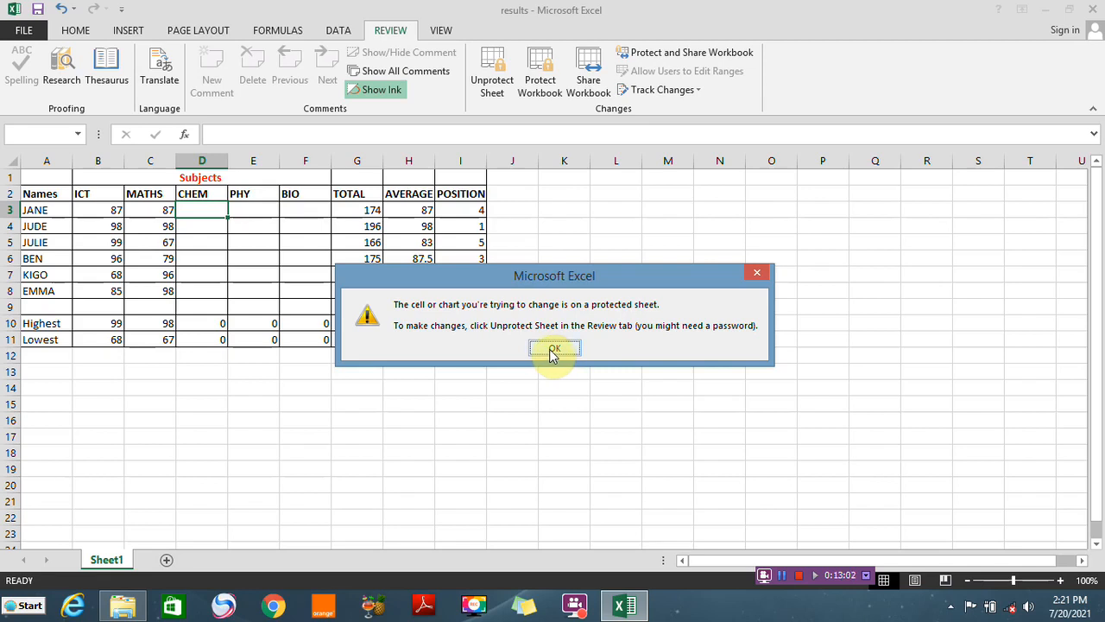
{"action": "left_click", "coordinate": [756, 276]}
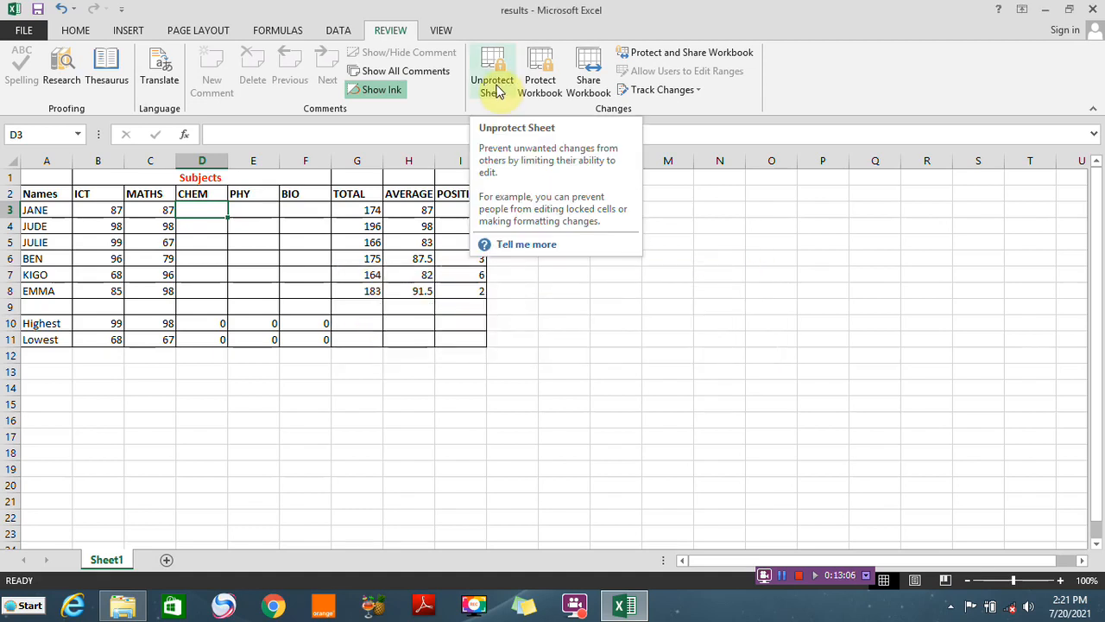
{"action": "left_click", "coordinate": [237, 210]}
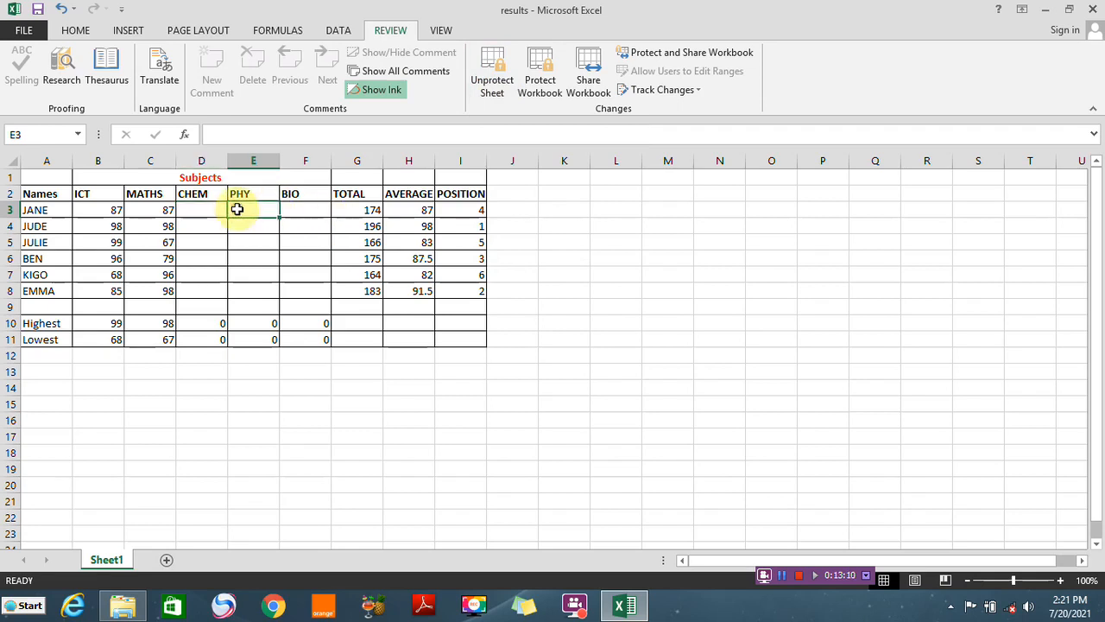
{"action": "double_click", "coordinate": [236, 209]}
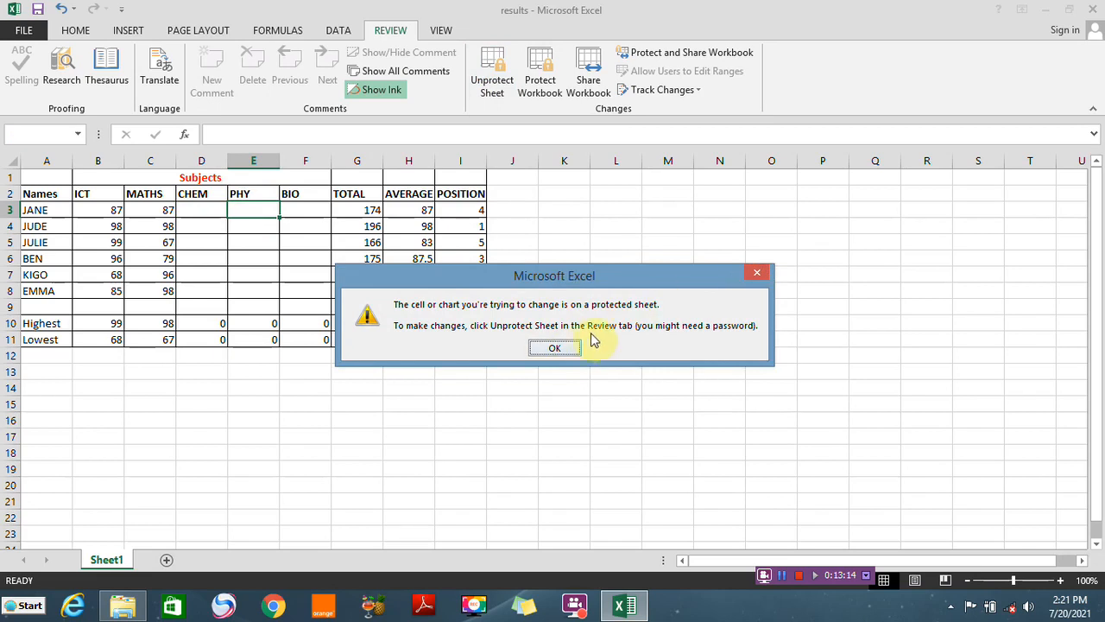
{"action": "left_click", "coordinate": [562, 347]}
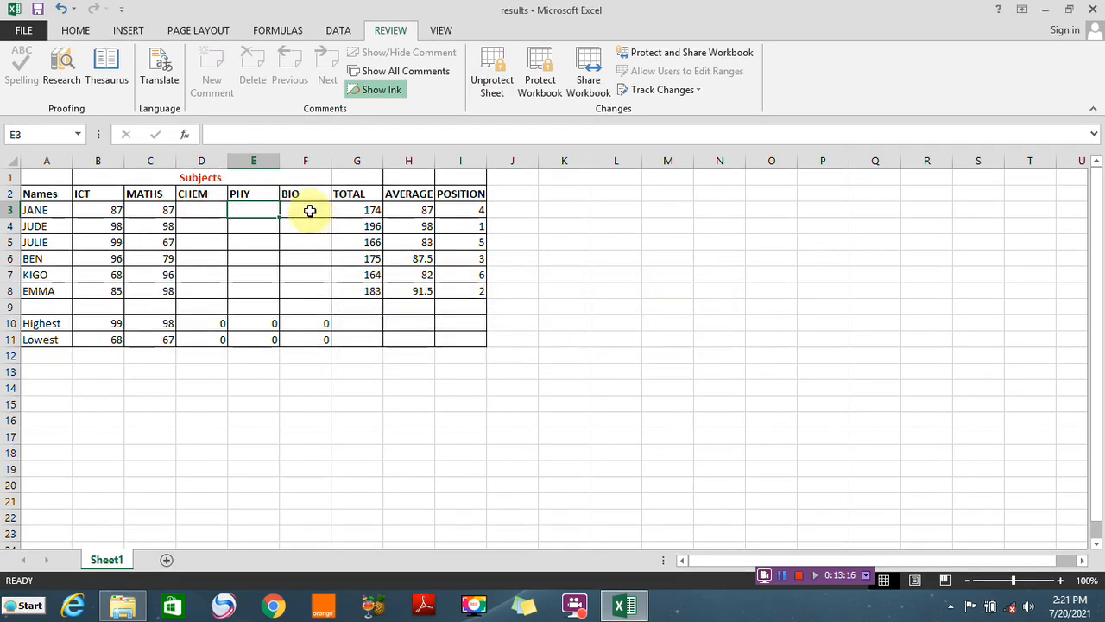
{"action": "left_click", "coordinate": [309, 210]}
{"action": "double_click", "coordinate": [309, 213]}
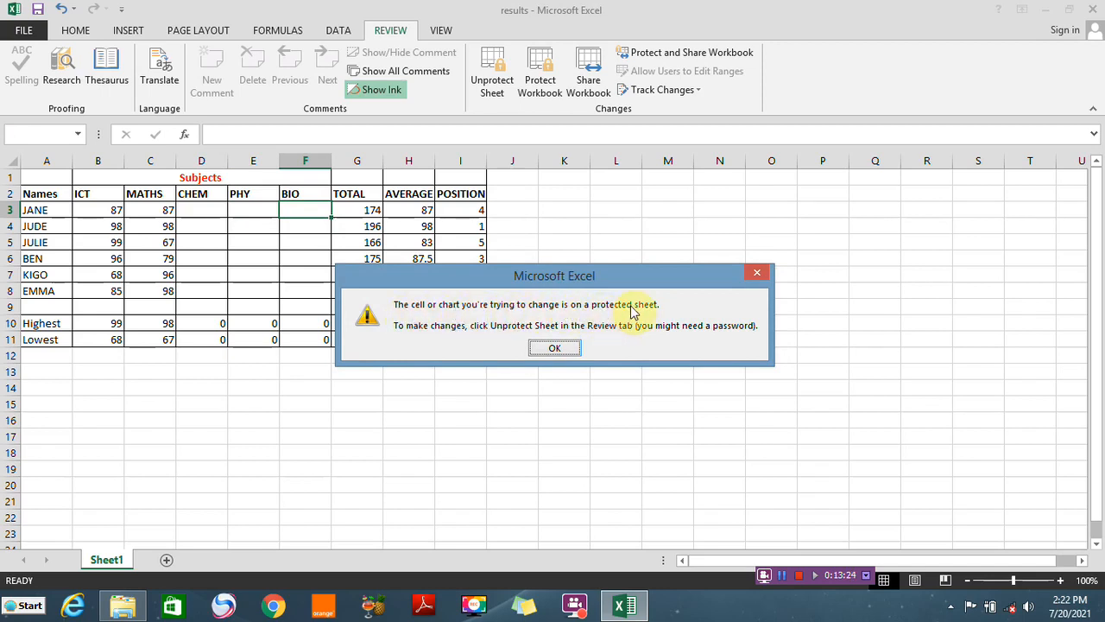
{"action": "left_click", "coordinate": [757, 272]}
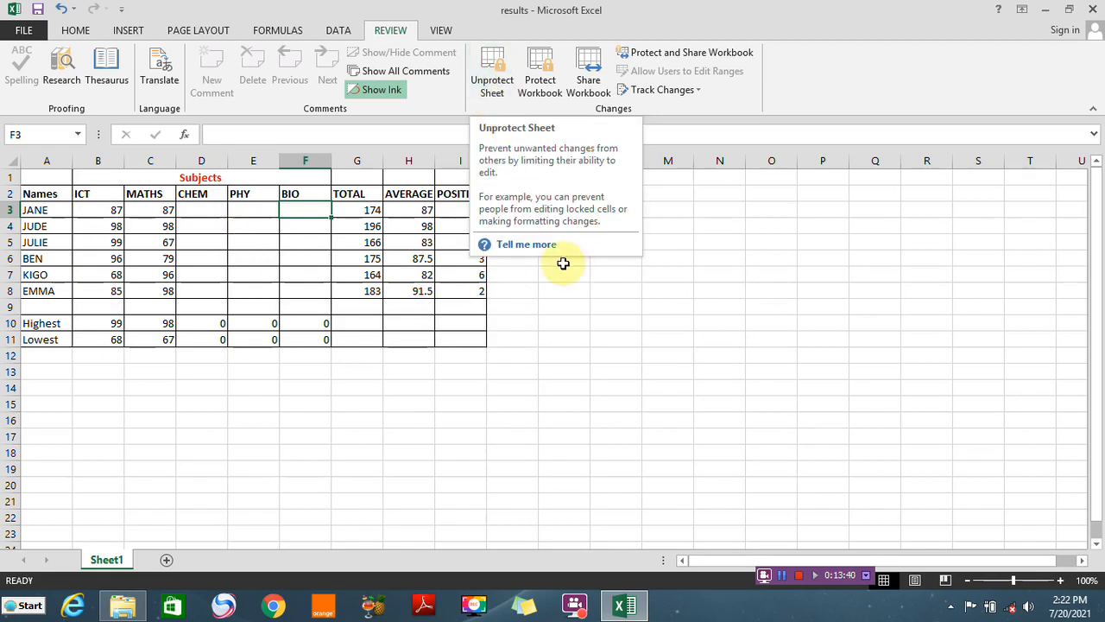
Save the workbook
{"action": "left_click", "coordinate": [535, 328]}
{"action": "key", "text": "ctrl+s"}
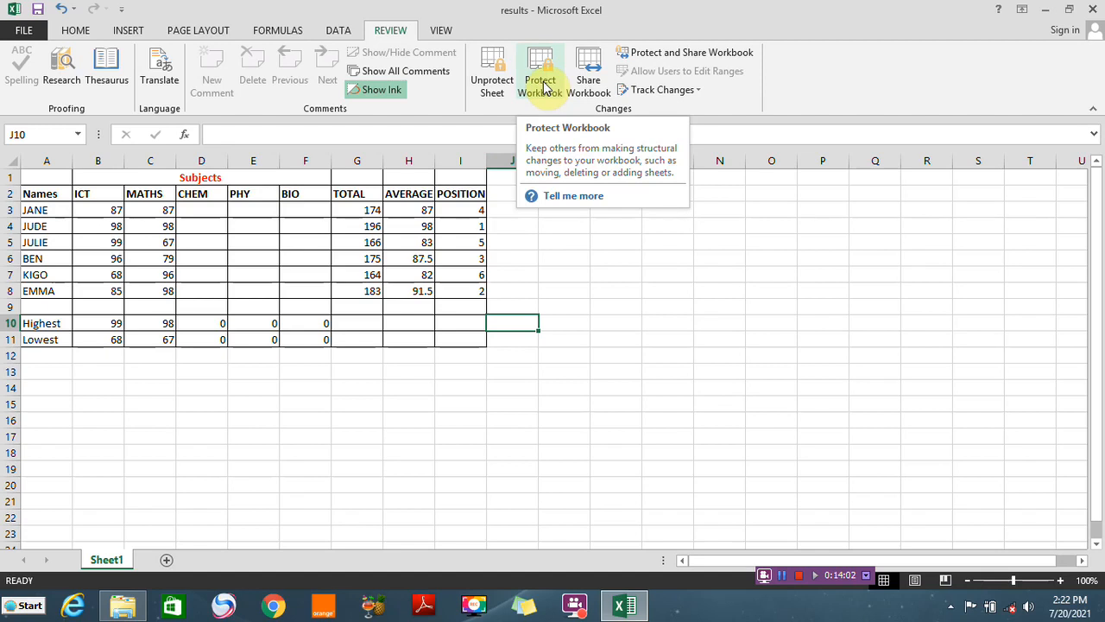
Try to unprotect the sheet by entering its password
{"action": "right_click", "coordinate": [489, 85]}
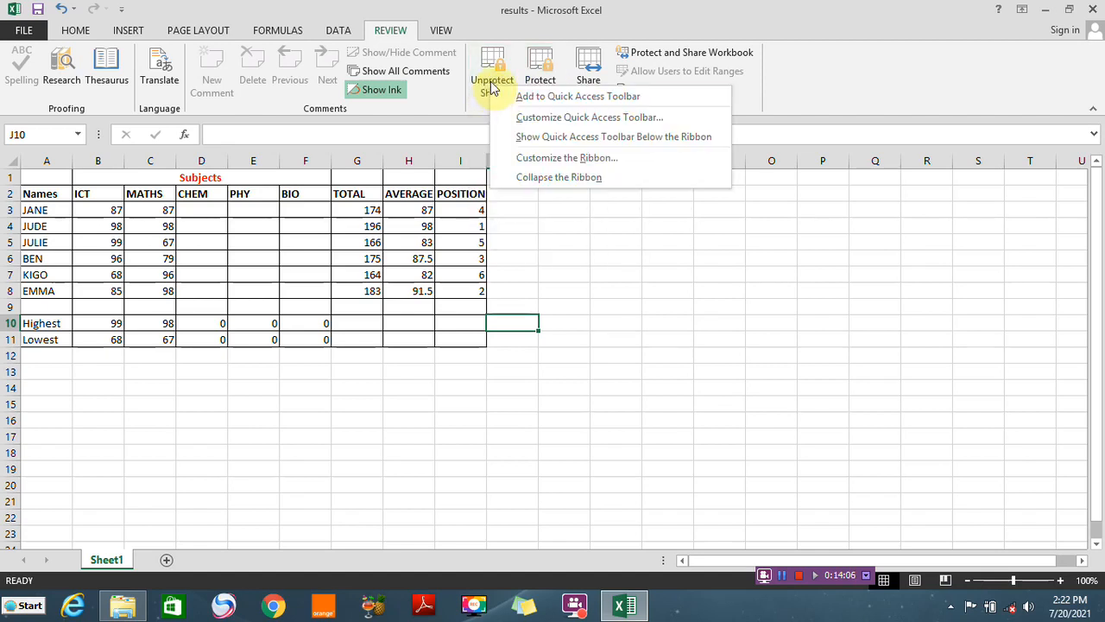
{"action": "left_click", "coordinate": [488, 76]}
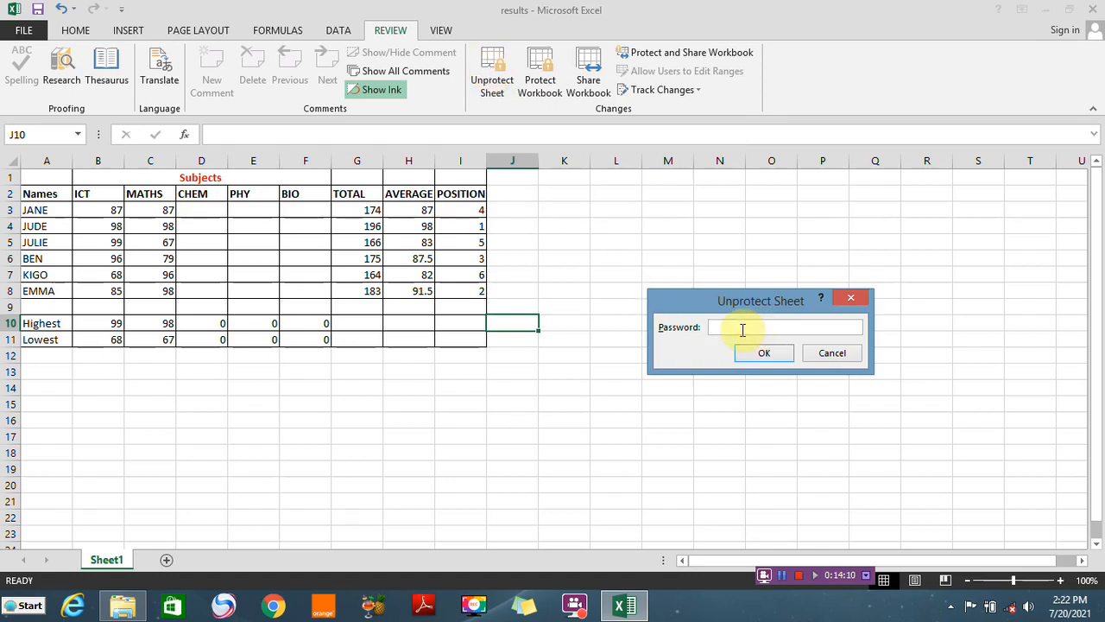
{"action": "type", "text": "•••••••"}
{"action": "left_click", "coordinate": [761, 353]}
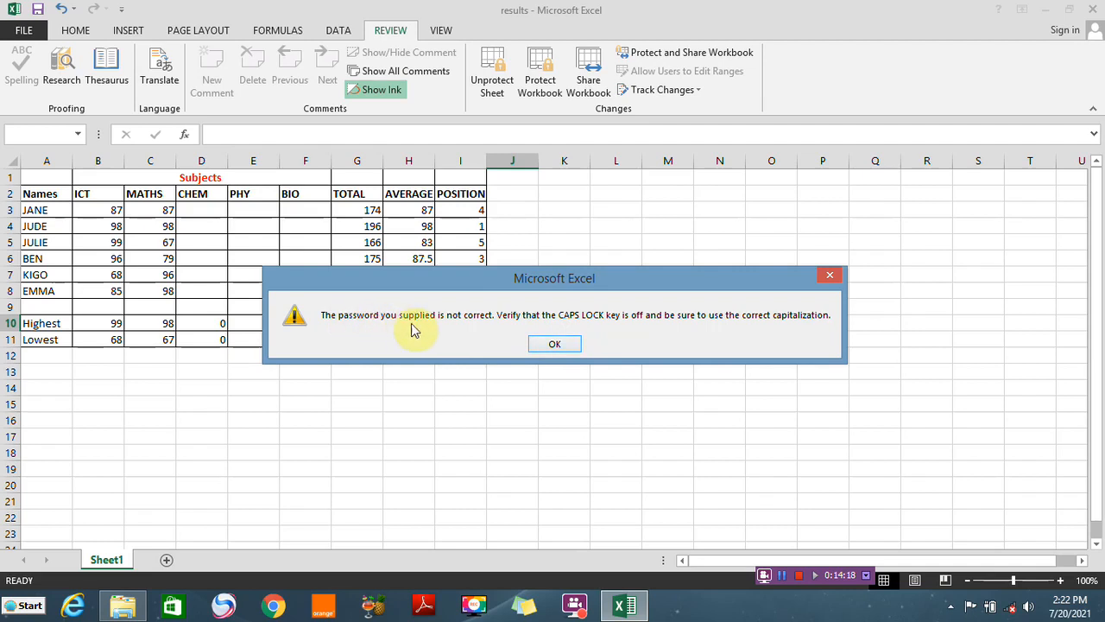
{"action": "left_click", "coordinate": [548, 343]}
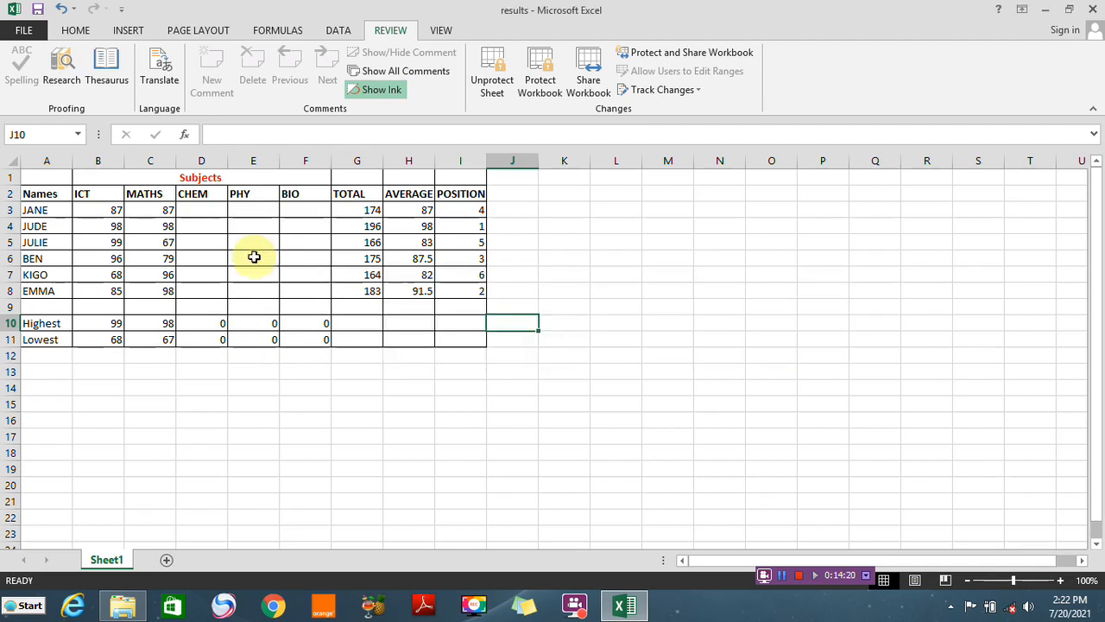
Unprotect the sheet by entering the correct sheet password
{"action": "left_click", "coordinate": [497, 80]}
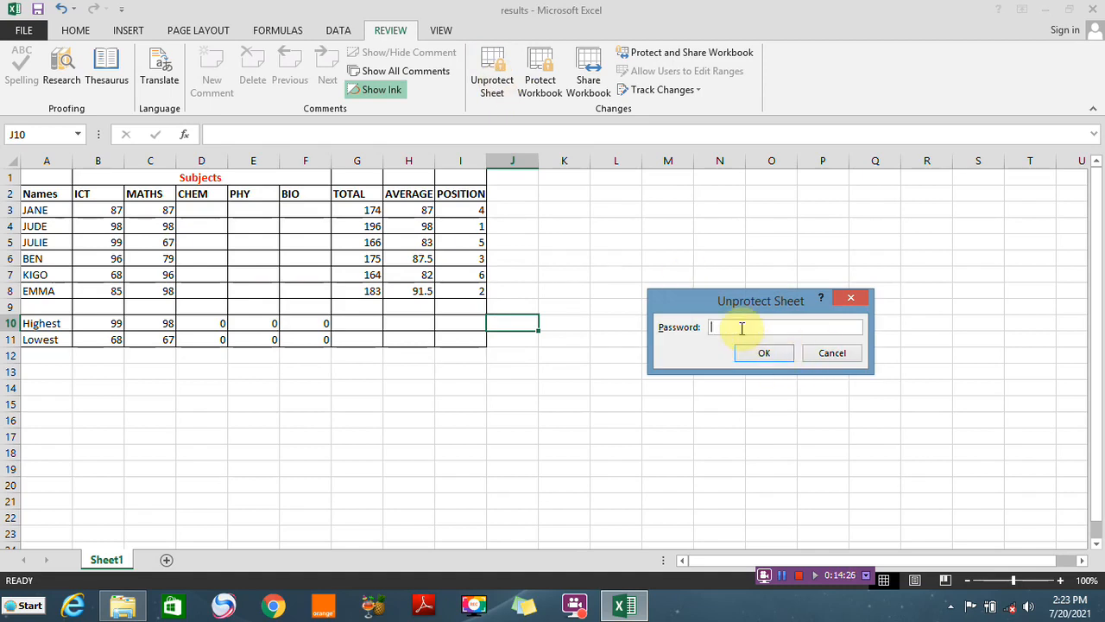
{"action": "type", "text": "•••••"}
{"action": "left_click", "coordinate": [764, 353]}
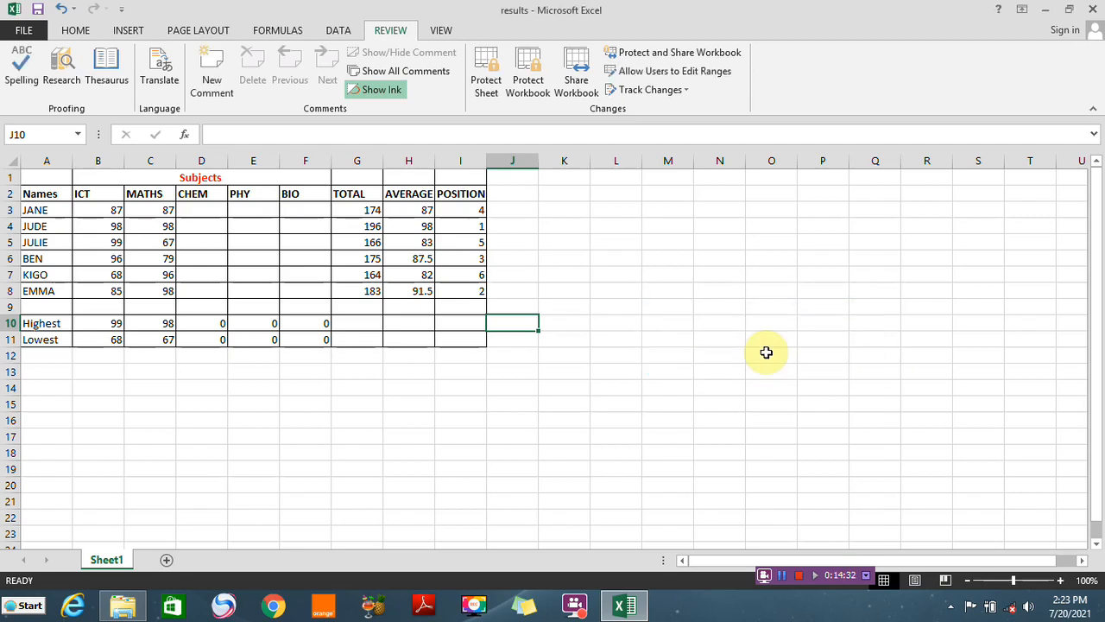
Enter and clear a test mark of 78 in the CHEM cell of row 3
{"action": "left_click", "coordinate": [207, 209]}
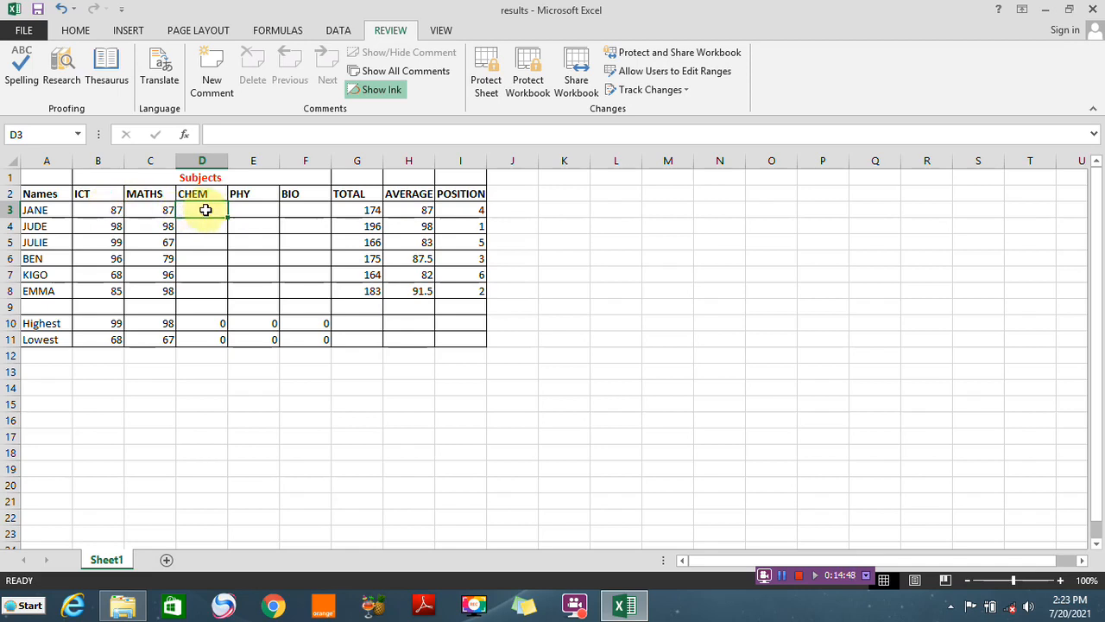
{"action": "type", "text": "78"}
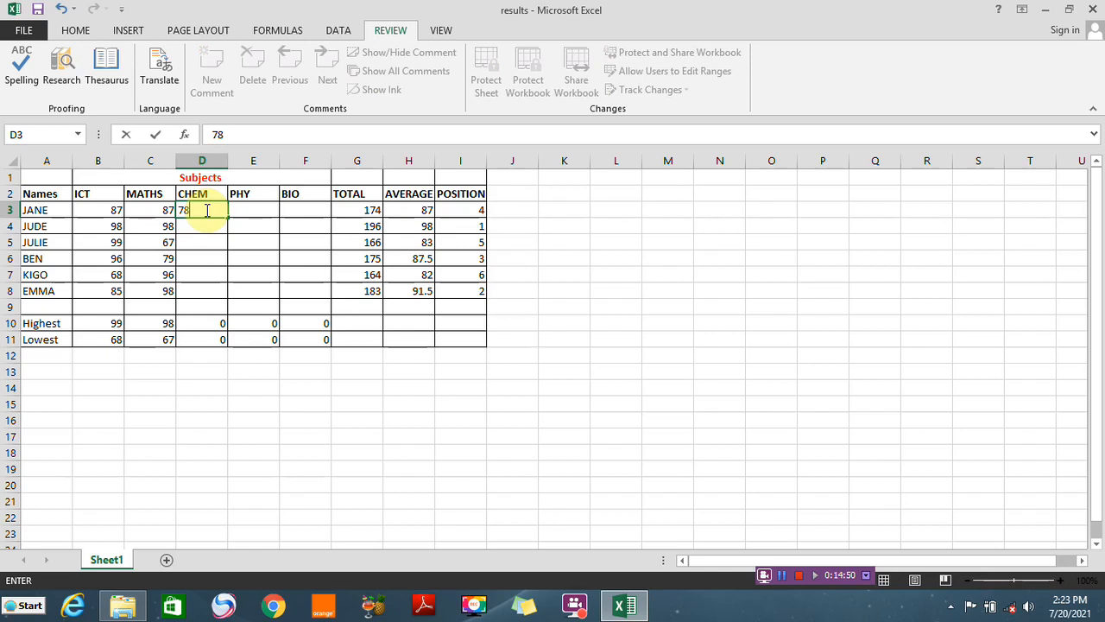
{"action": "key", "text": "BackSpace"}
{"action": "key", "text": "BackSpace"}
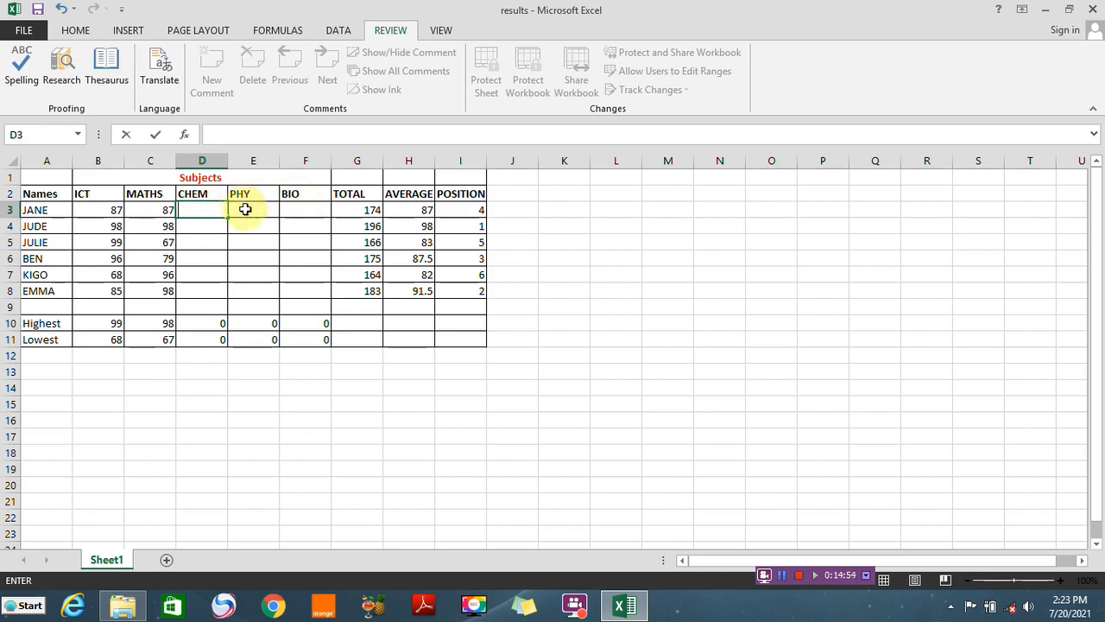
Protect the sheet again with a password, entering and confirming the sheet password
{"action": "left_click", "coordinate": [358, 386]}
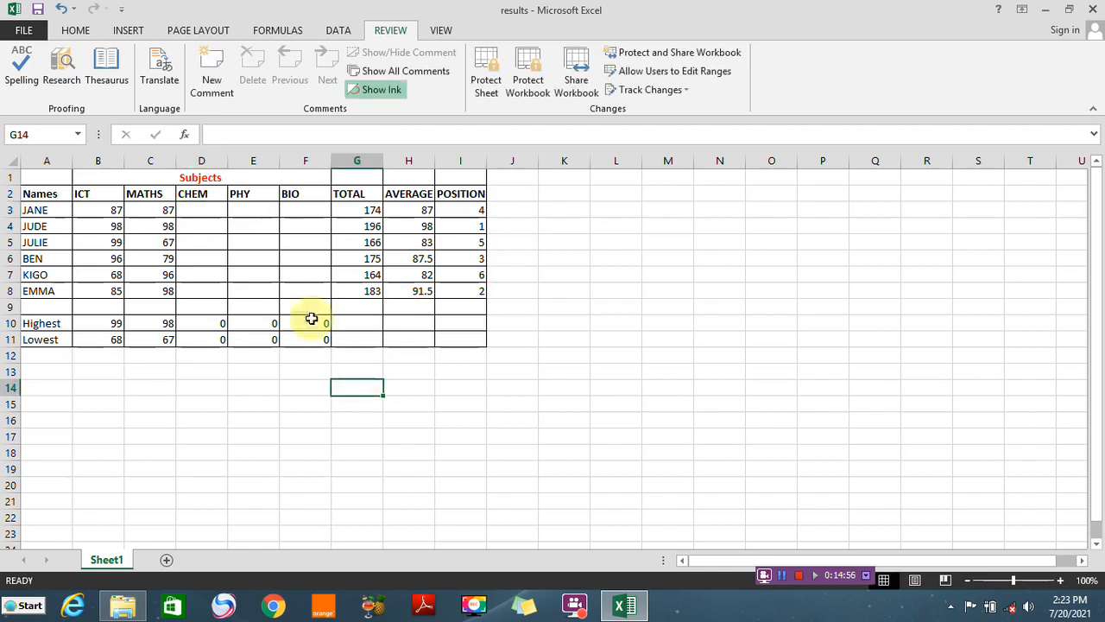
{"action": "left_click", "coordinate": [486, 73]}
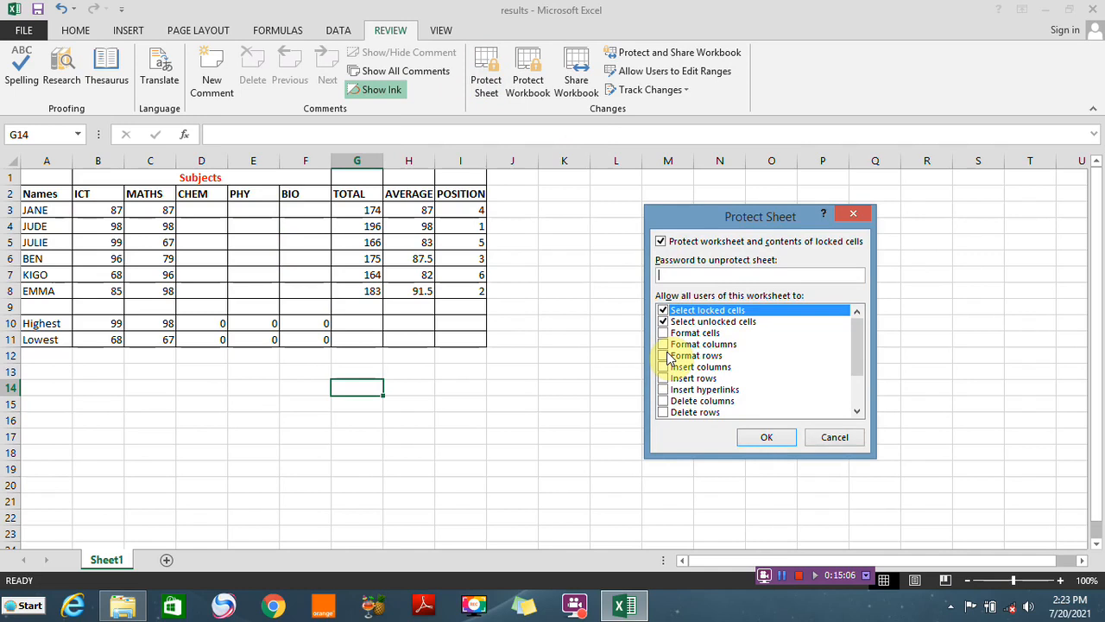
{"action": "type", "text": "123456"}
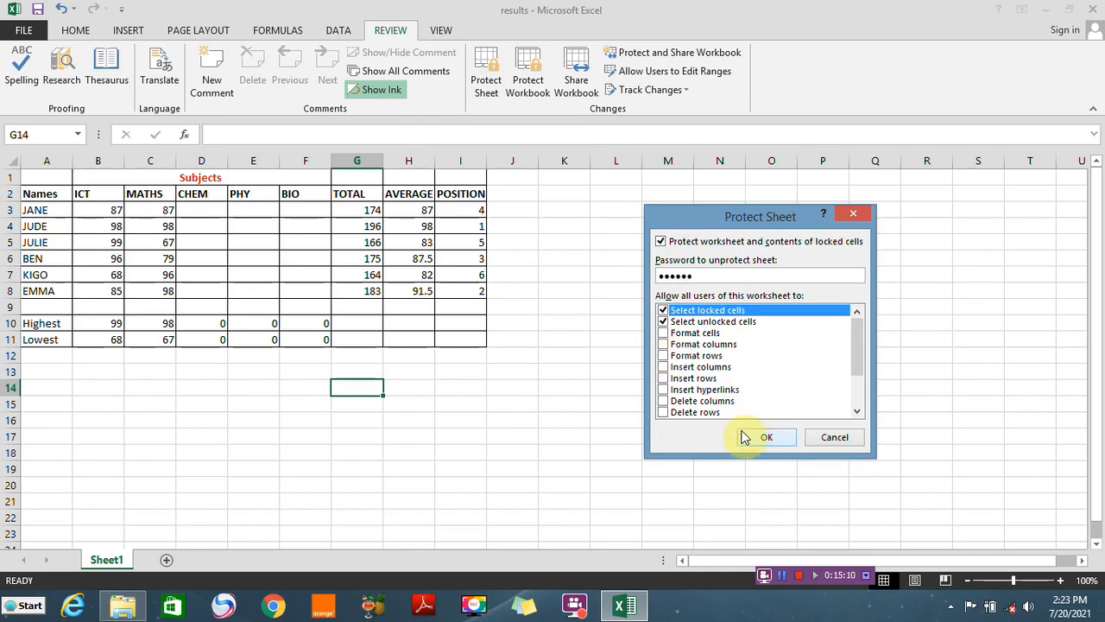
{"action": "left_click", "coordinate": [767, 438]}
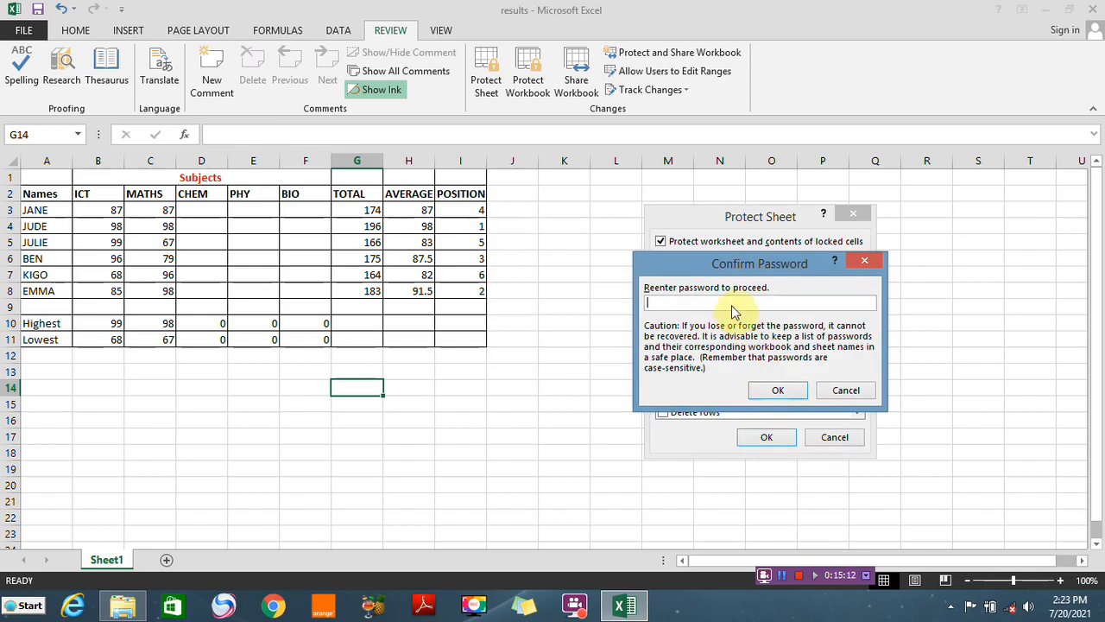
{"action": "type", "text": "123456"}
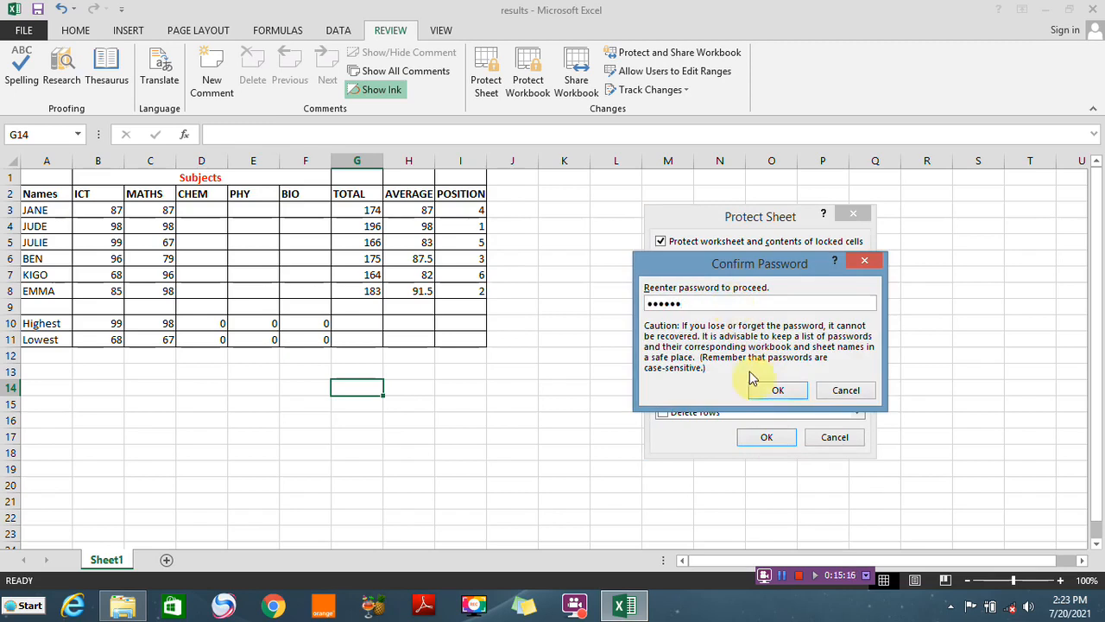
{"action": "left_click", "coordinate": [780, 393]}
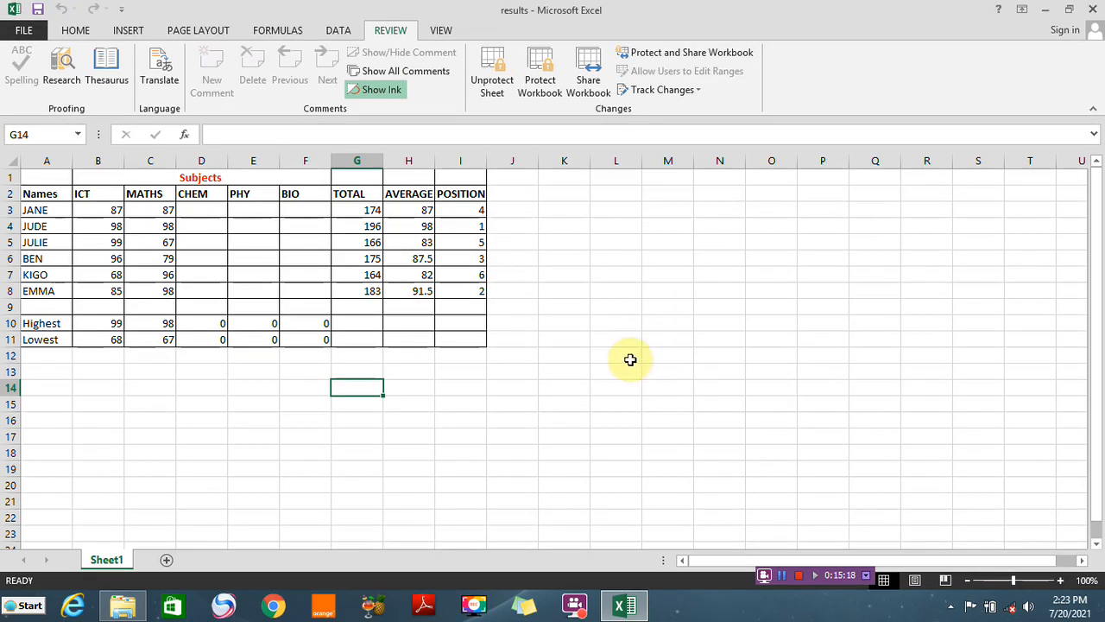
Try to edit the locked CHEM cell in row 3 to test the sheet protection, dismissing the warning
{"action": "left_click", "coordinate": [208, 212]}
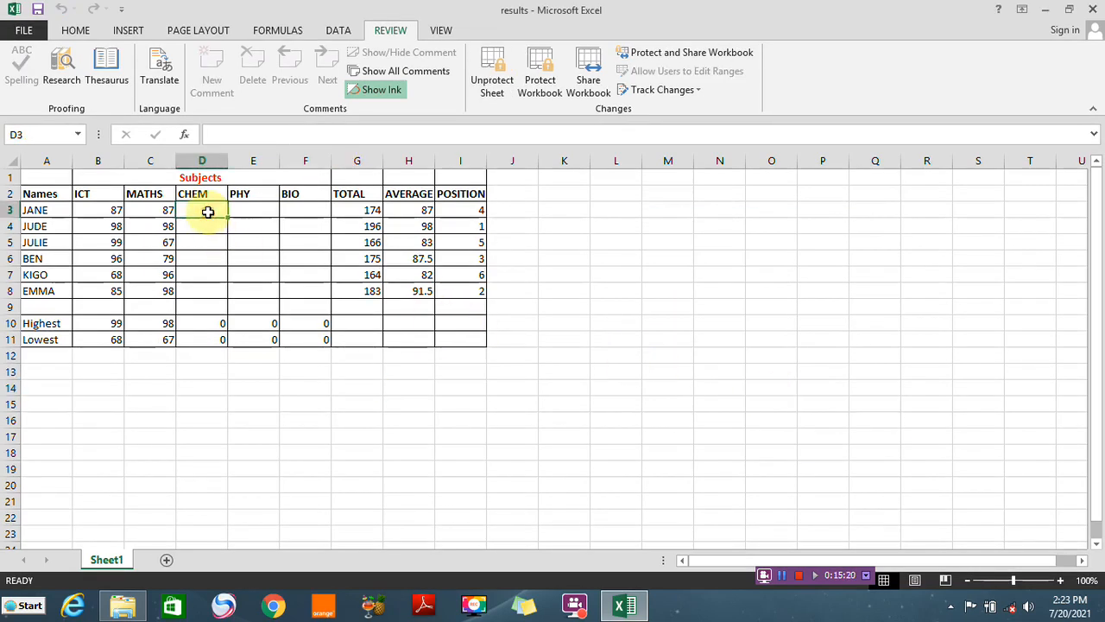
{"action": "double_click", "coordinate": [209, 212]}
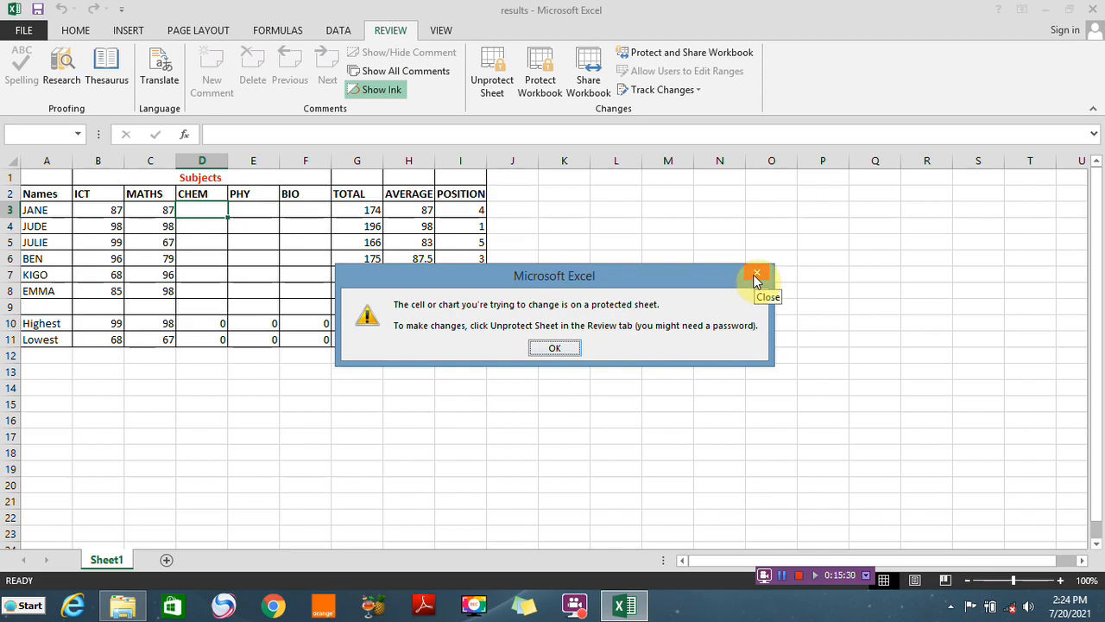
{"action": "left_click", "coordinate": [567, 345]}
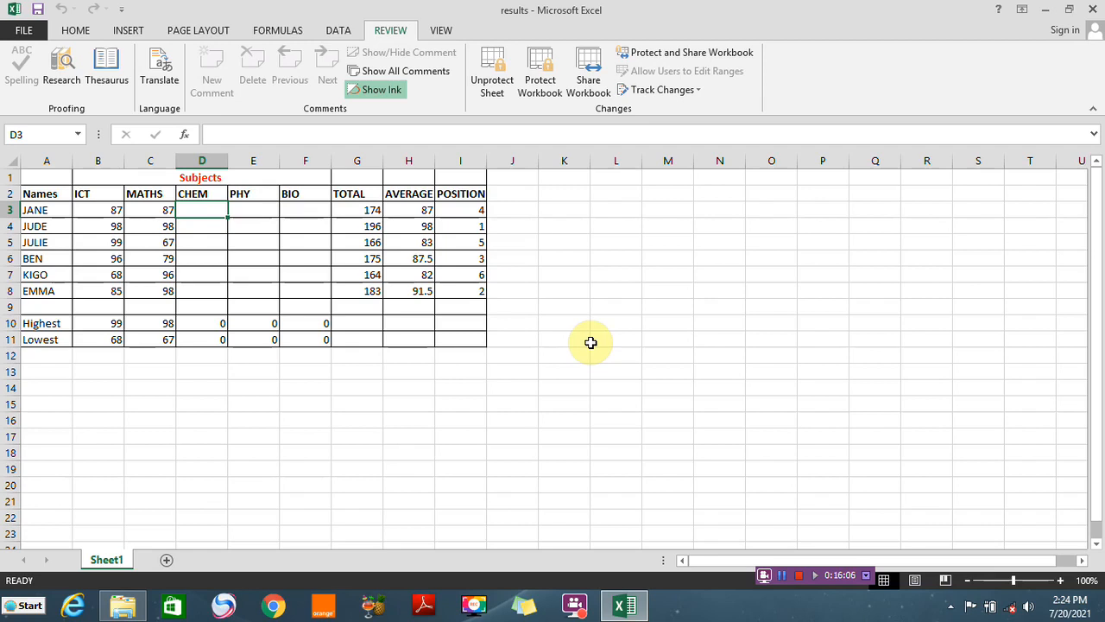
{"action": "right_click", "coordinate": [105, 560]}
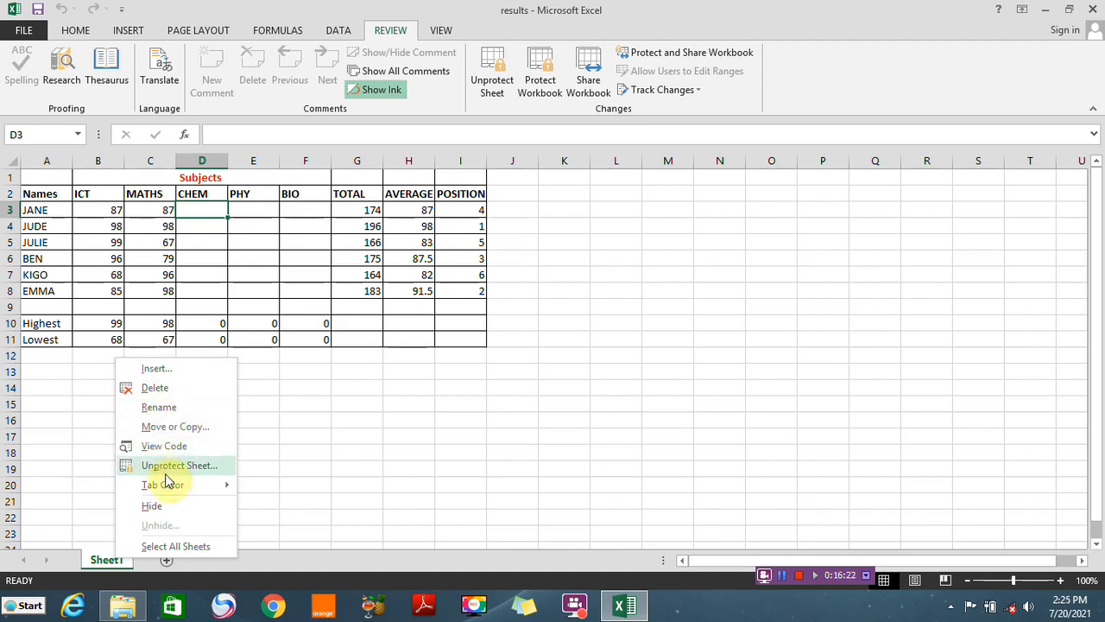
{"action": "mouse_move", "coordinate": [173, 490]}
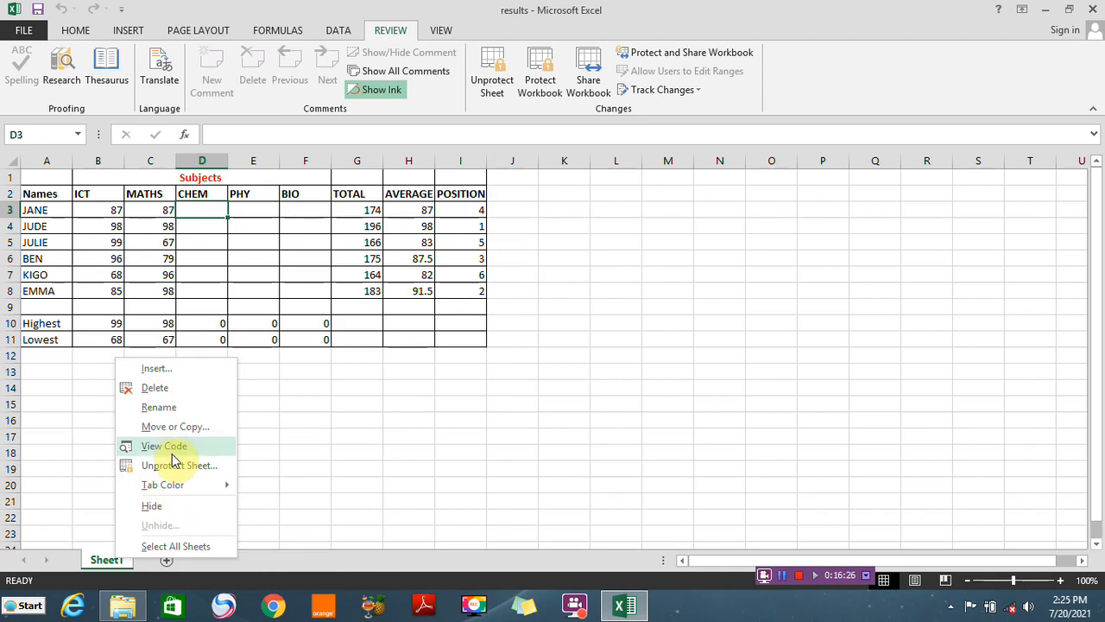
{"action": "left_click", "coordinate": [424, 411]}
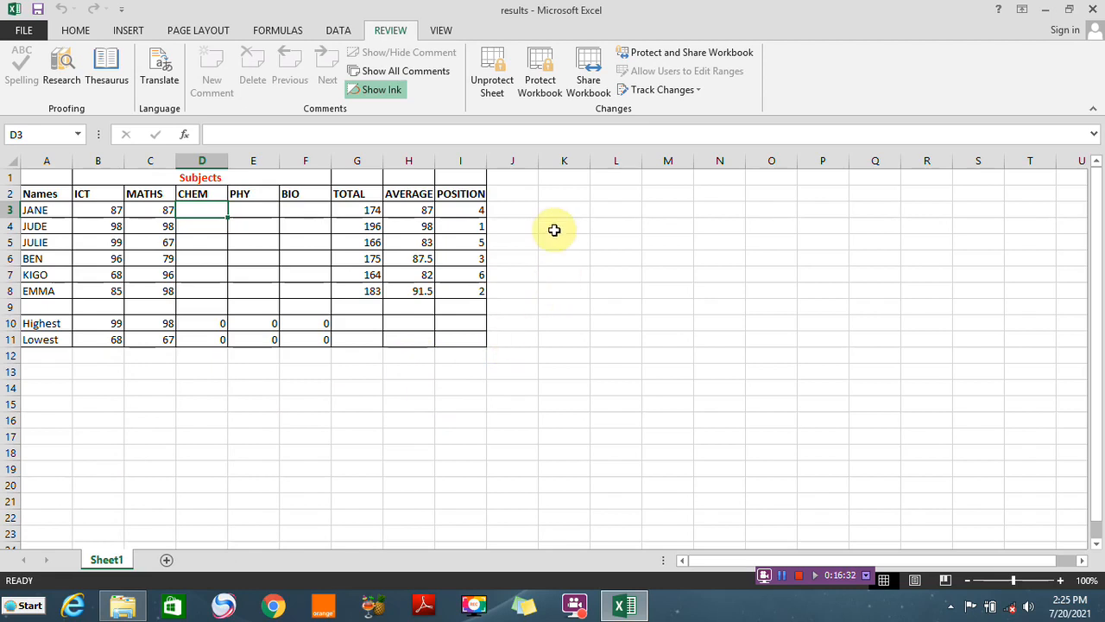
Protect the workbook structure with a password, entering and confirming the workbook password
{"action": "left_click", "coordinate": [542, 80]}
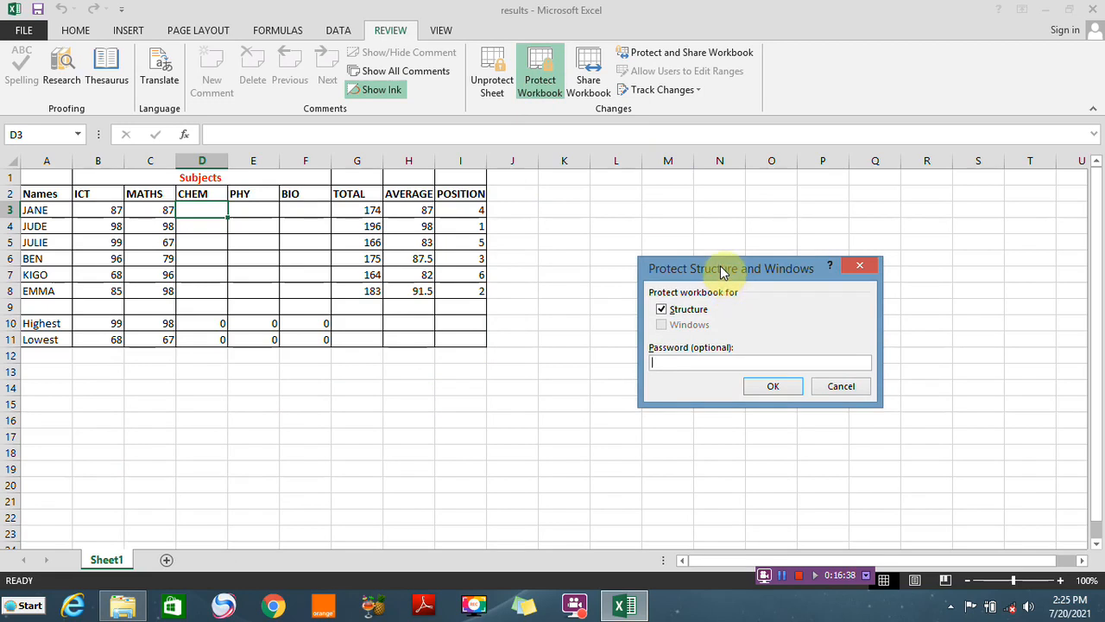
{"action": "left_click_drag", "start_coordinate": [720, 265], "coordinate": [639, 245]}
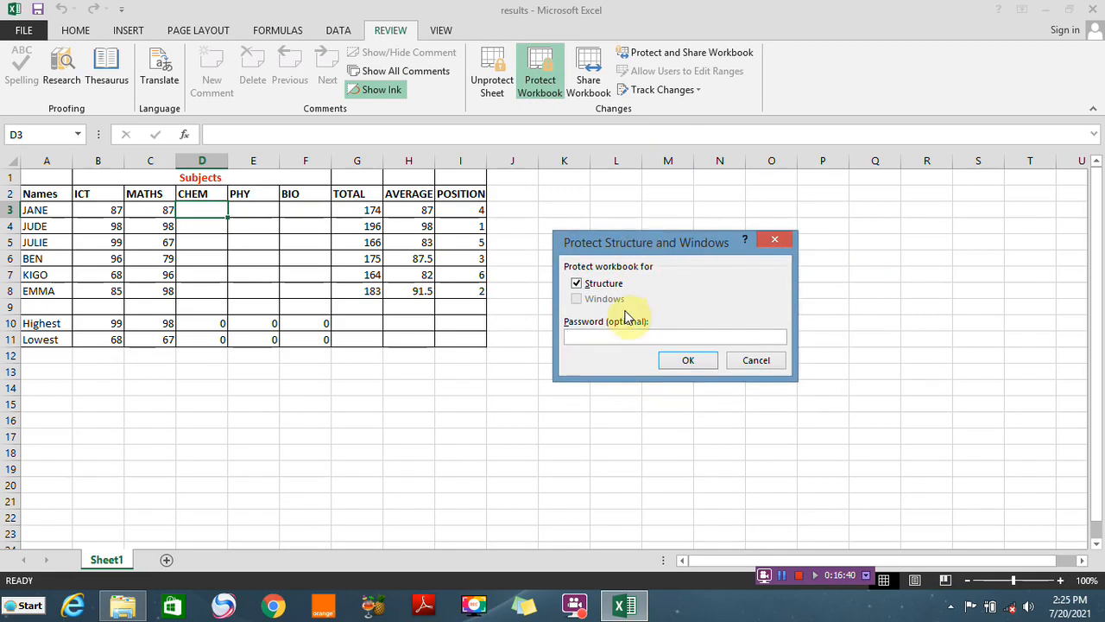
{"action": "left_click", "coordinate": [591, 338]}
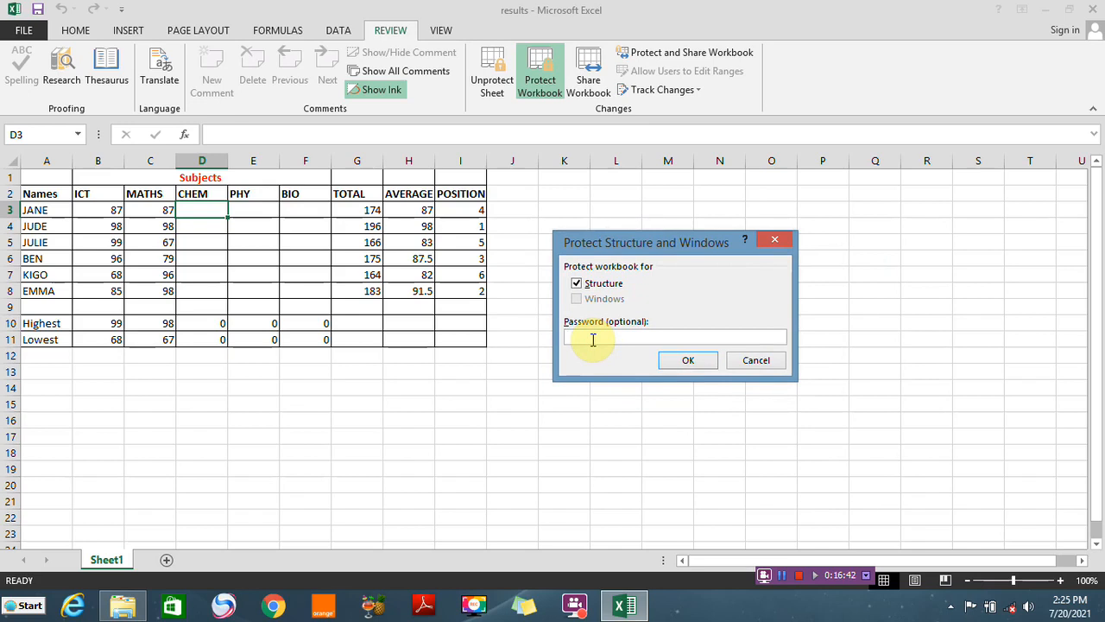
{"action": "type", "text": "12345"}
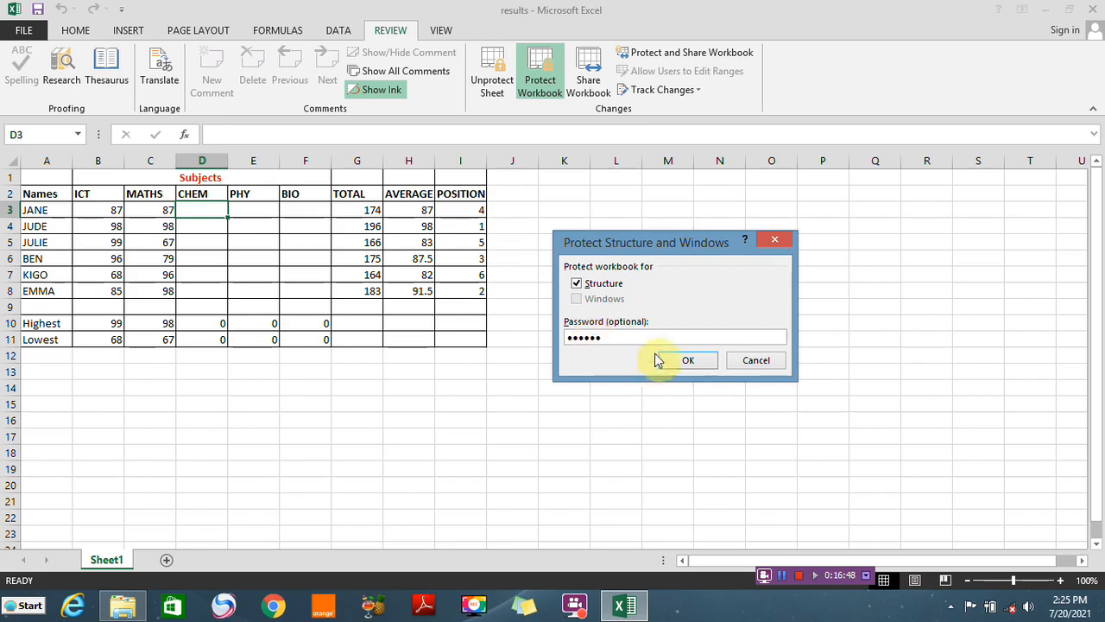
{"action": "left_click", "coordinate": [683, 363]}
{"action": "left_click", "coordinate": [596, 272]}
{"action": "type", "text": "•••••"}
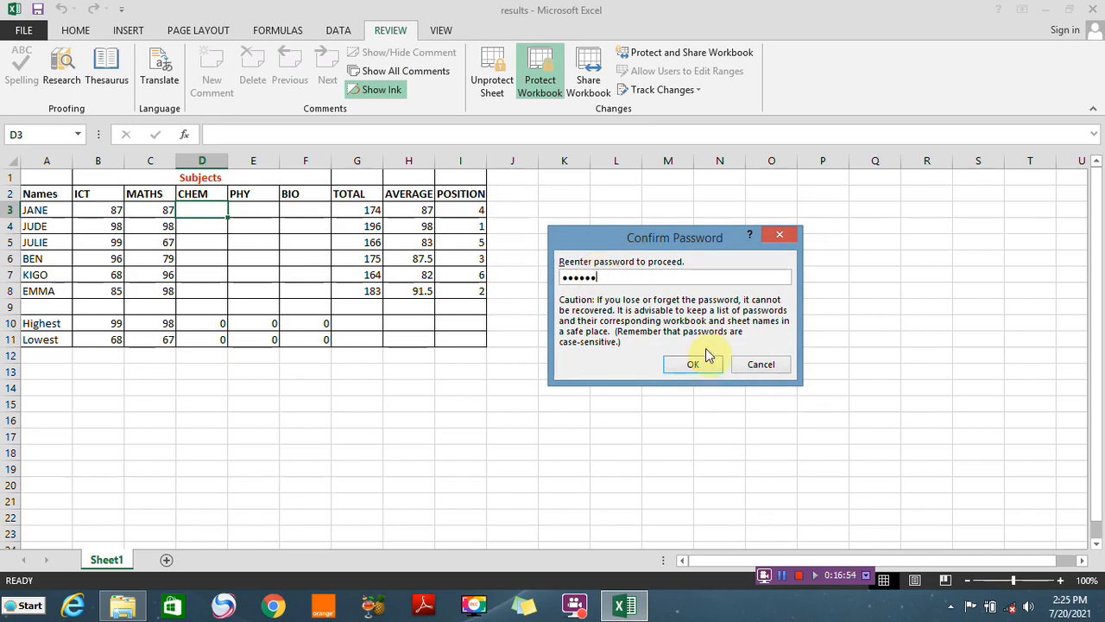
{"action": "left_click", "coordinate": [691, 363]}
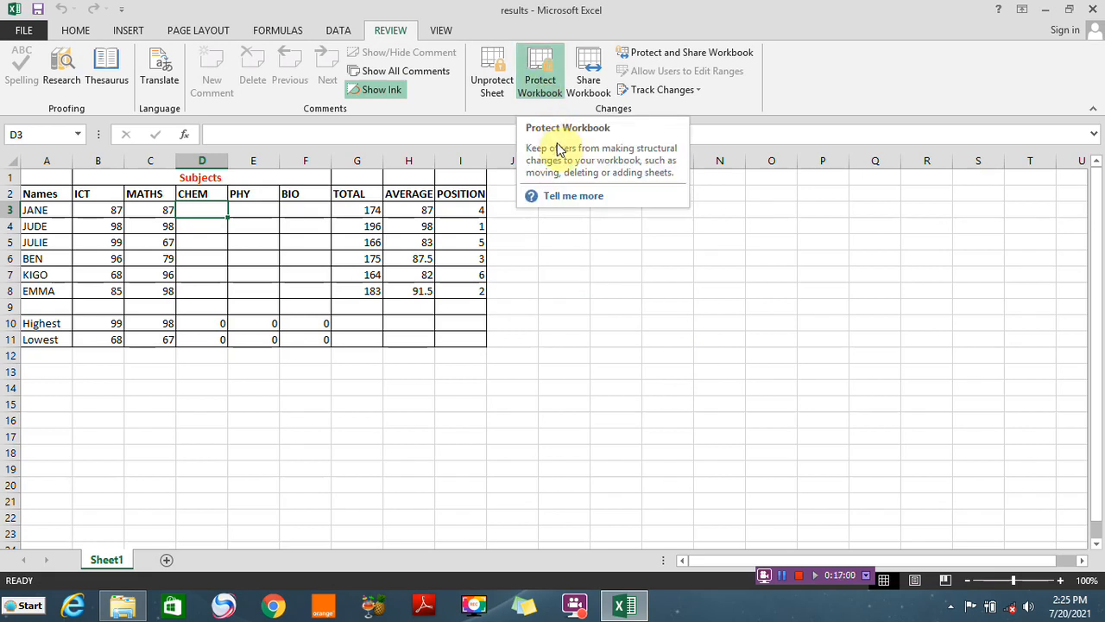
Check the sheet tab commands, then unprotect the workbook by entering its password
{"action": "right_click", "coordinate": [110, 561]}
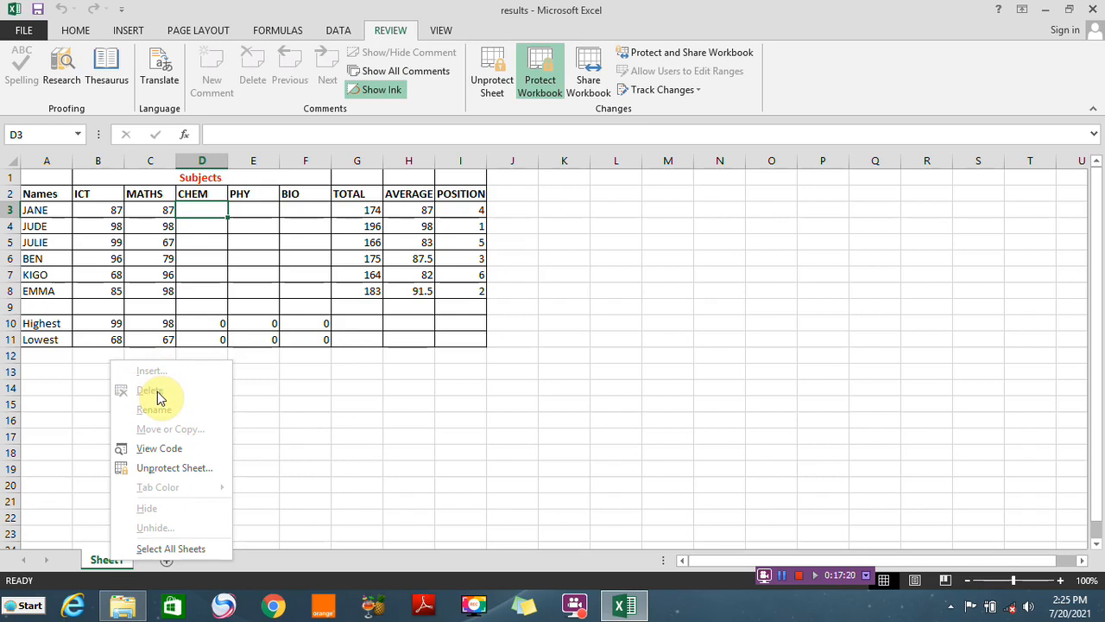
{"action": "left_click", "coordinate": [336, 420]}
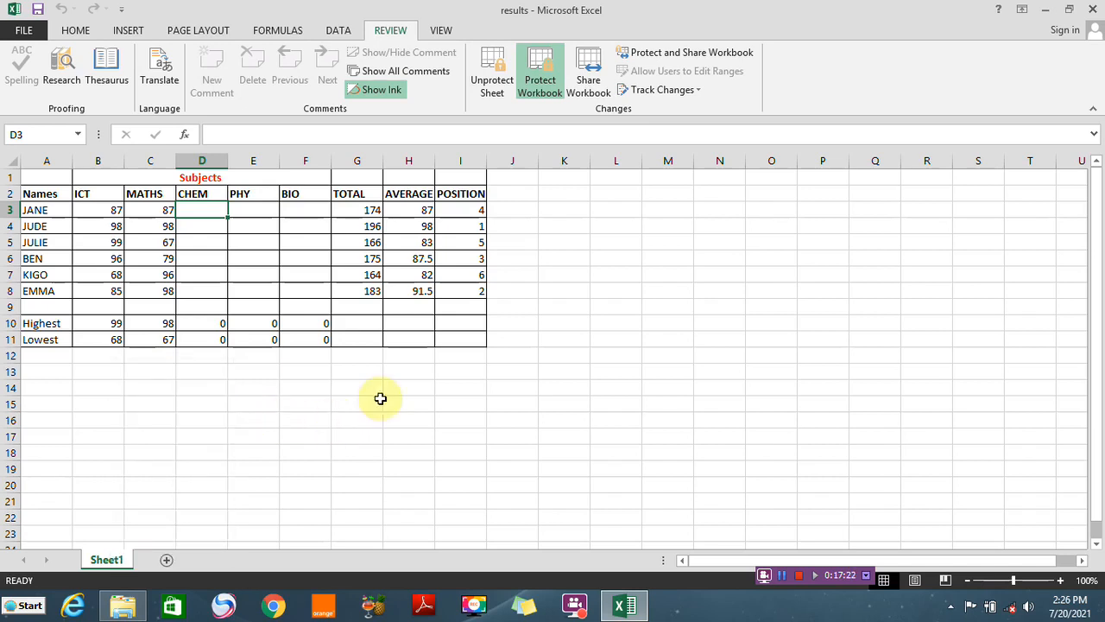
{"action": "right_click", "coordinate": [544, 86]}
{"action": "left_click", "coordinate": [544, 85]}
{"action": "left_click", "coordinate": [544, 85]}
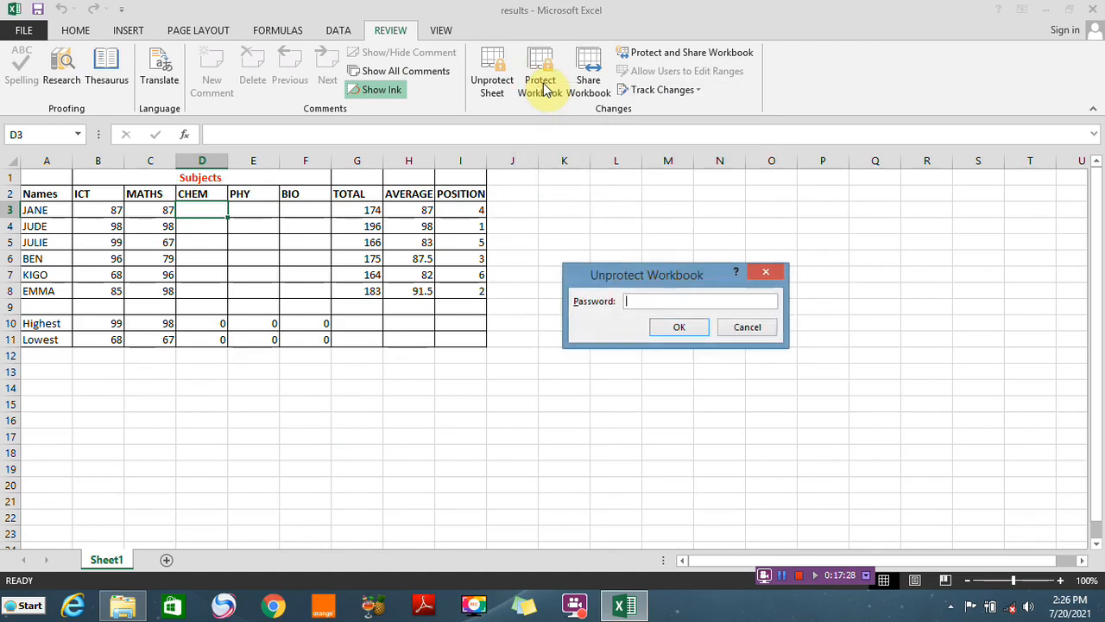
{"action": "left_click", "coordinate": [650, 302]}
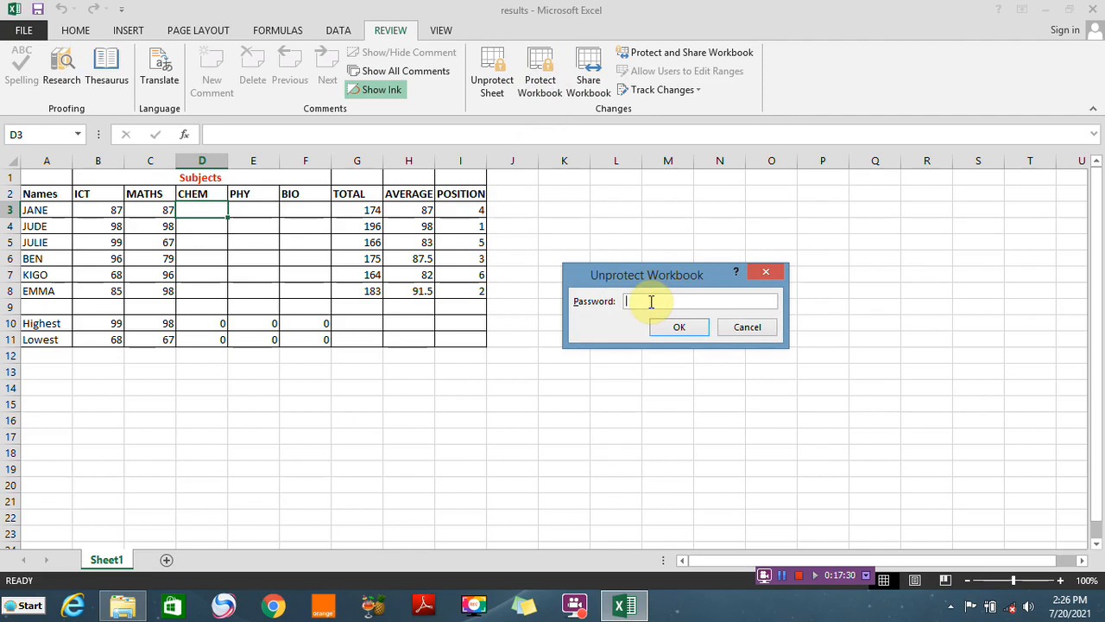
{"action": "type", "text": "1234"}
{"action": "left_click", "coordinate": [679, 327]}
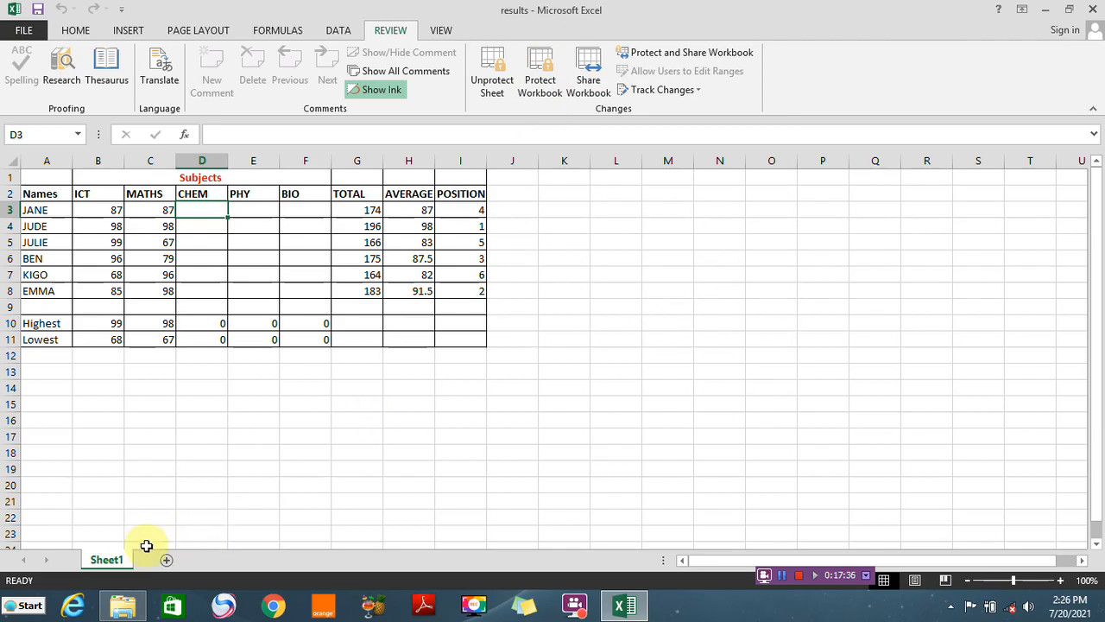
Insert a new worksheet and delete it again to test the unprotected workbook structure
{"action": "right_click", "coordinate": [122, 562]}
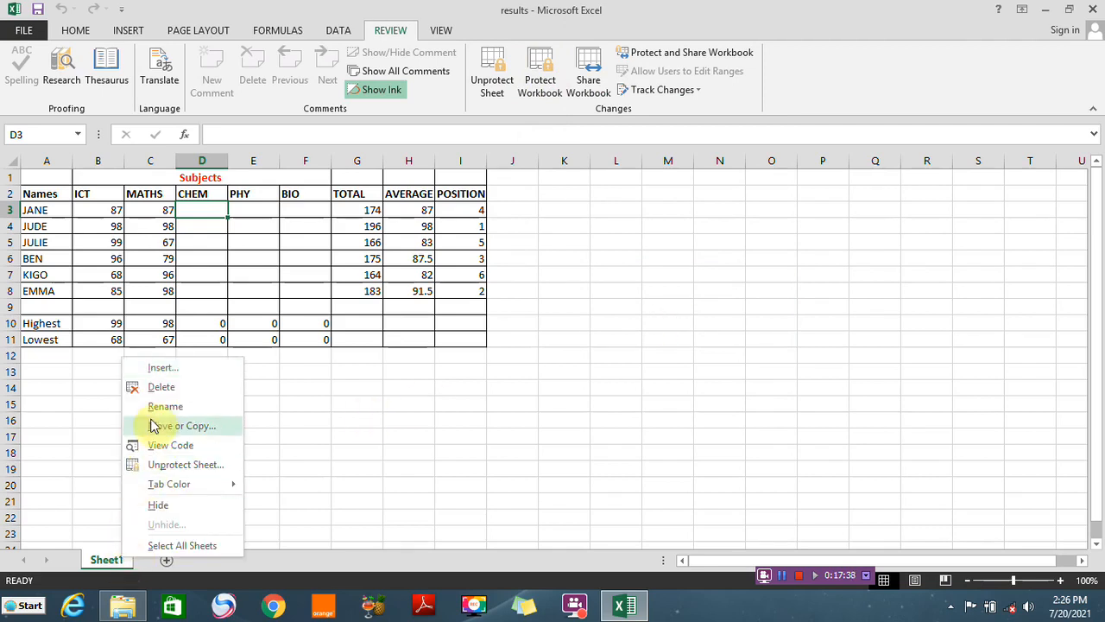
{"action": "key", "text": "Escape"}
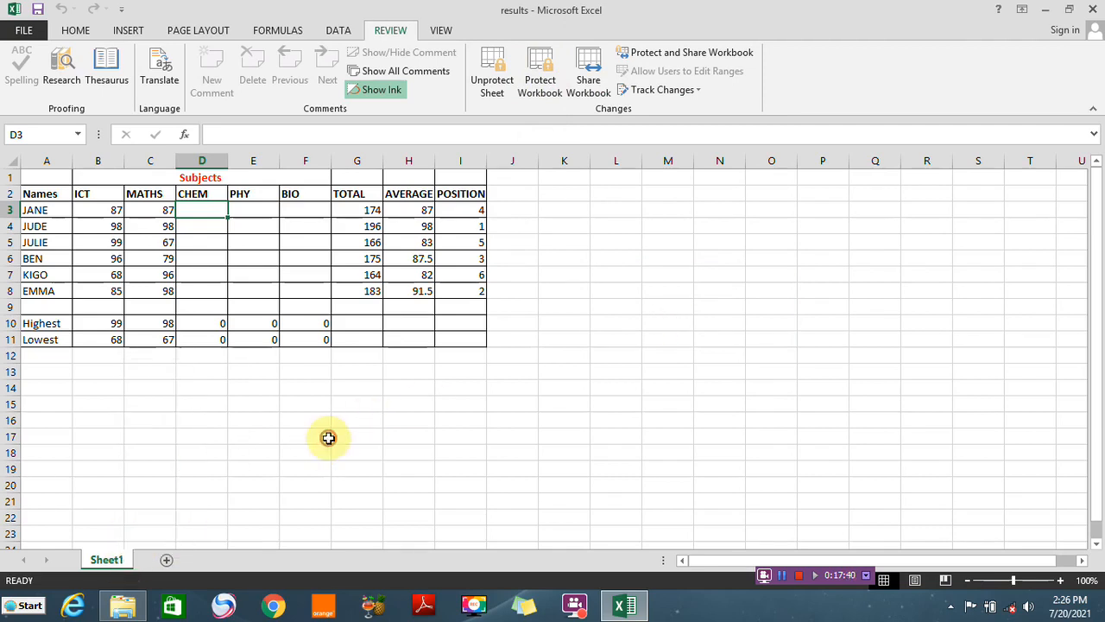
{"action": "left_click", "coordinate": [166, 561]}
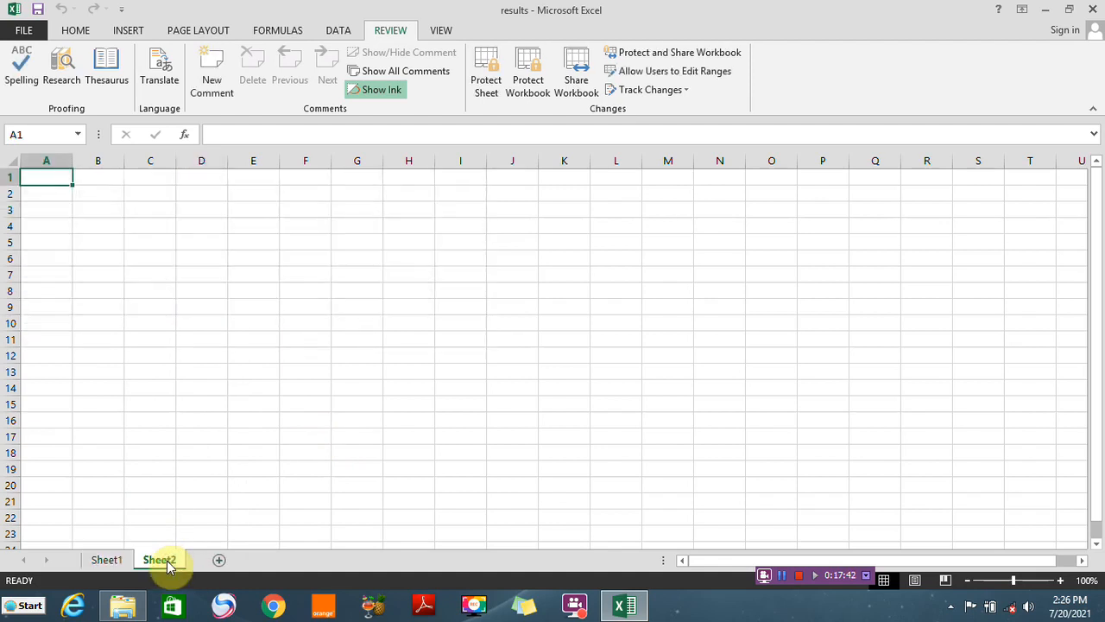
{"action": "left_click", "coordinate": [107, 560]}
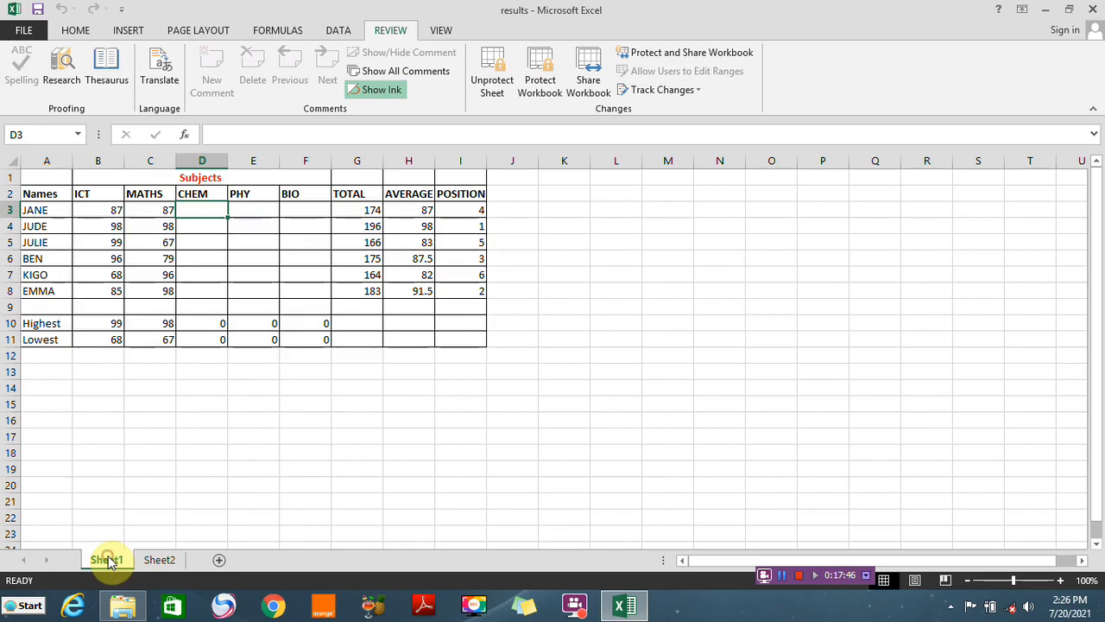
{"action": "right_click", "coordinate": [160, 561]}
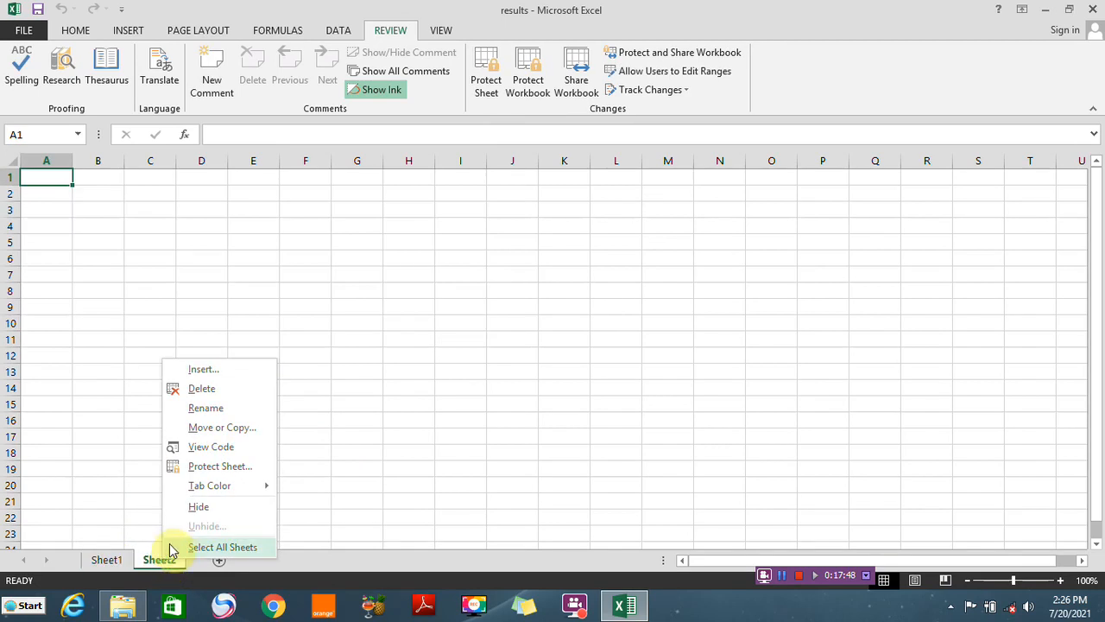
{"action": "left_click", "coordinate": [203, 389]}
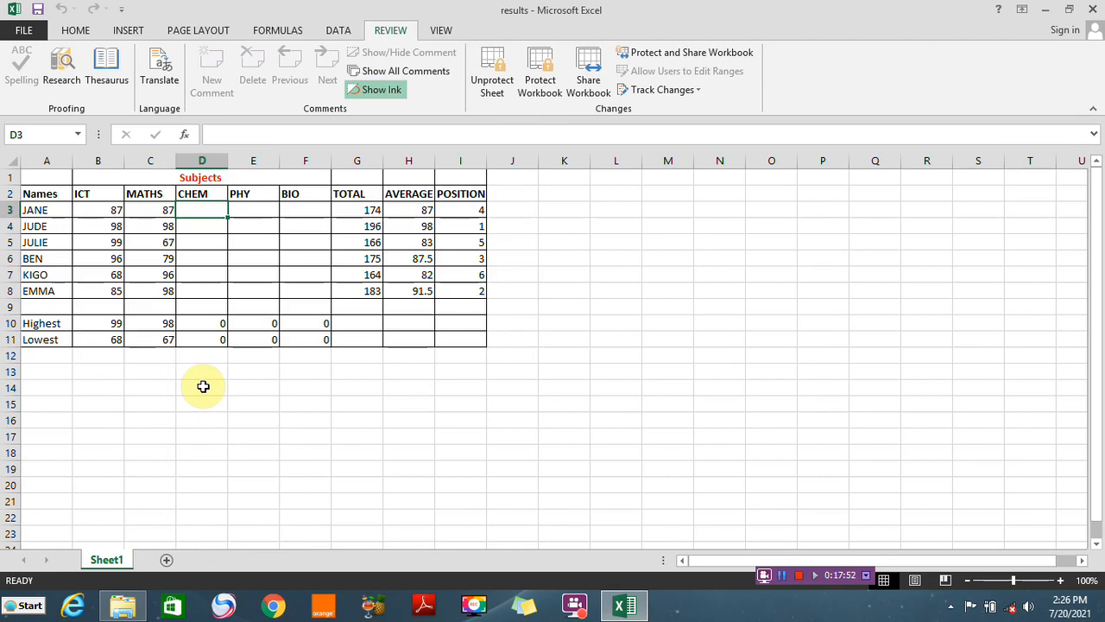
Protect the workbook structure again, entering and confirming the workbook password
{"action": "left_click", "coordinate": [542, 82]}
{"action": "left_click", "coordinate": [608, 335]}
{"action": "type", "text": "••••••"}
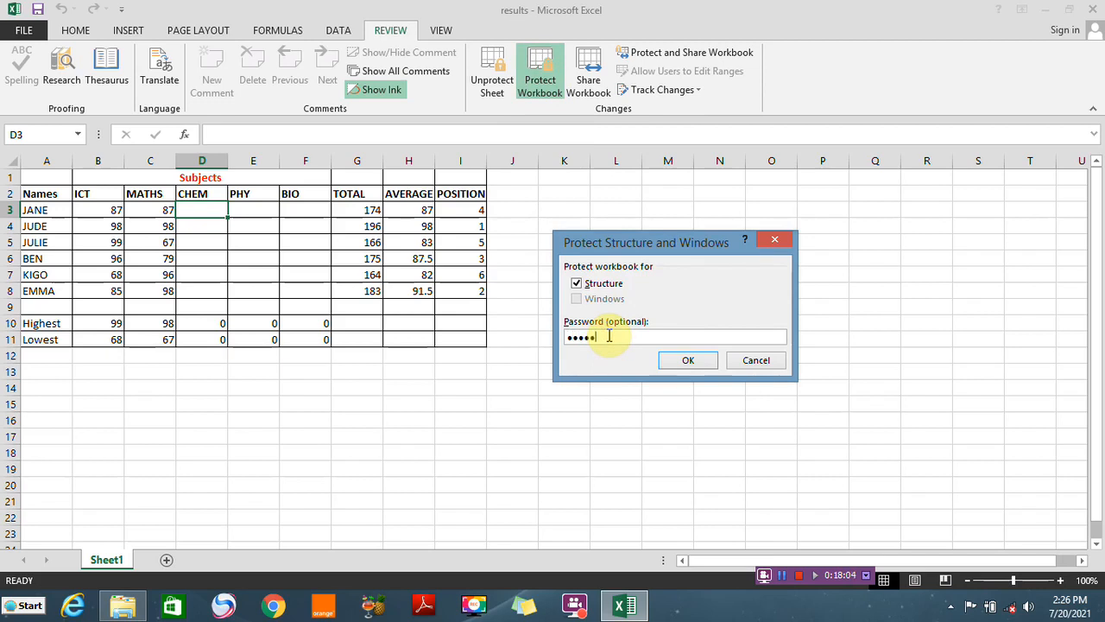
{"action": "left_click", "coordinate": [672, 361]}
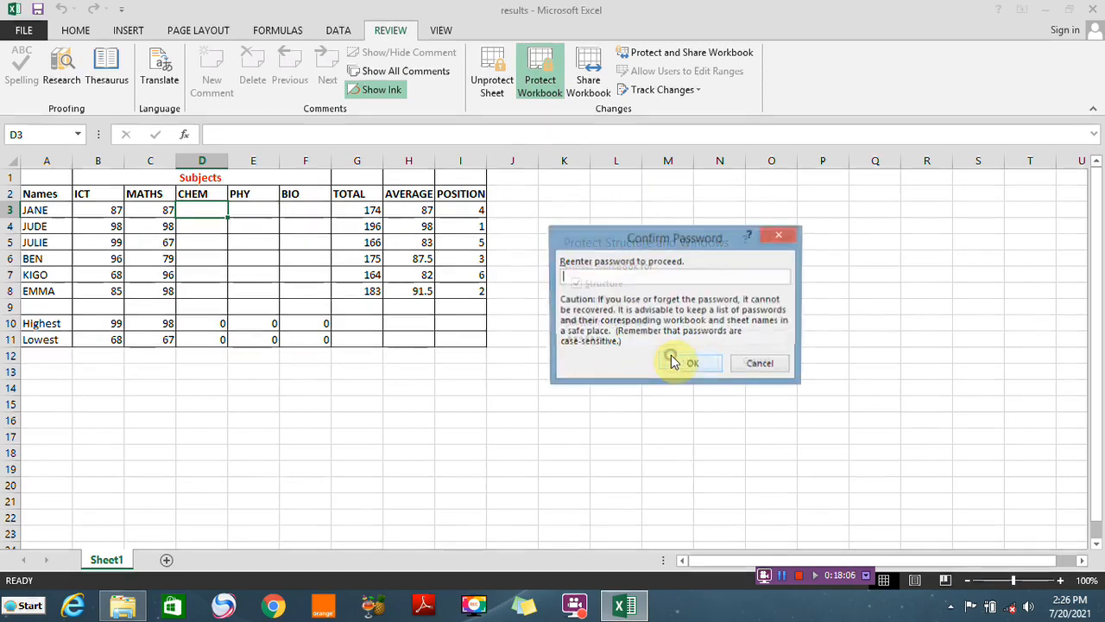
{"action": "left_click", "coordinate": [620, 273]}
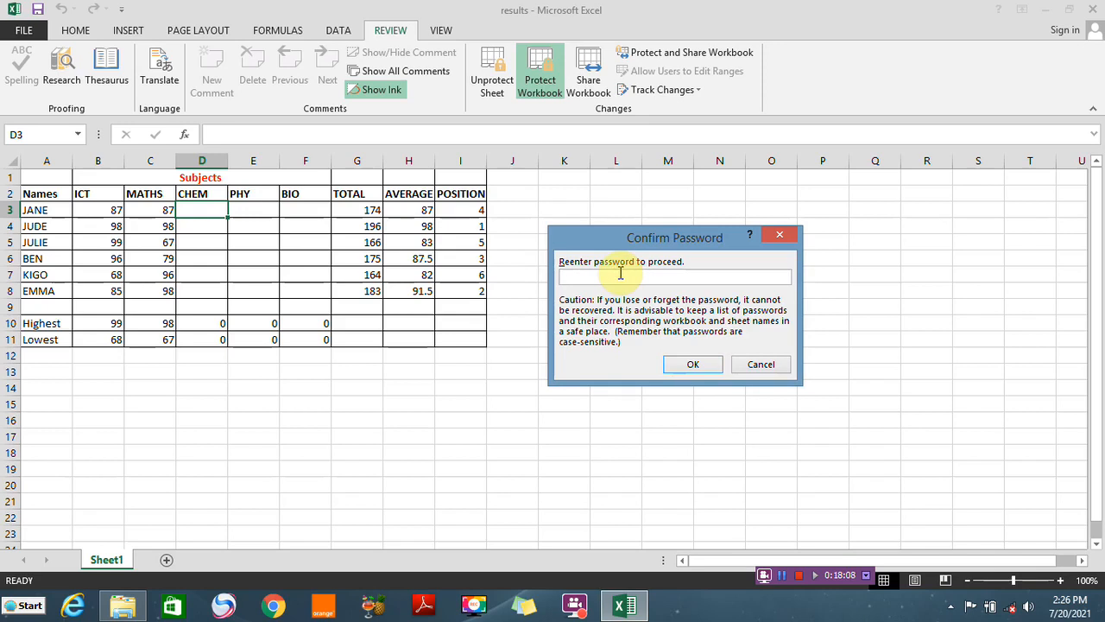
{"action": "type", "text": "••••••"}
{"action": "left_click", "coordinate": [698, 365]}
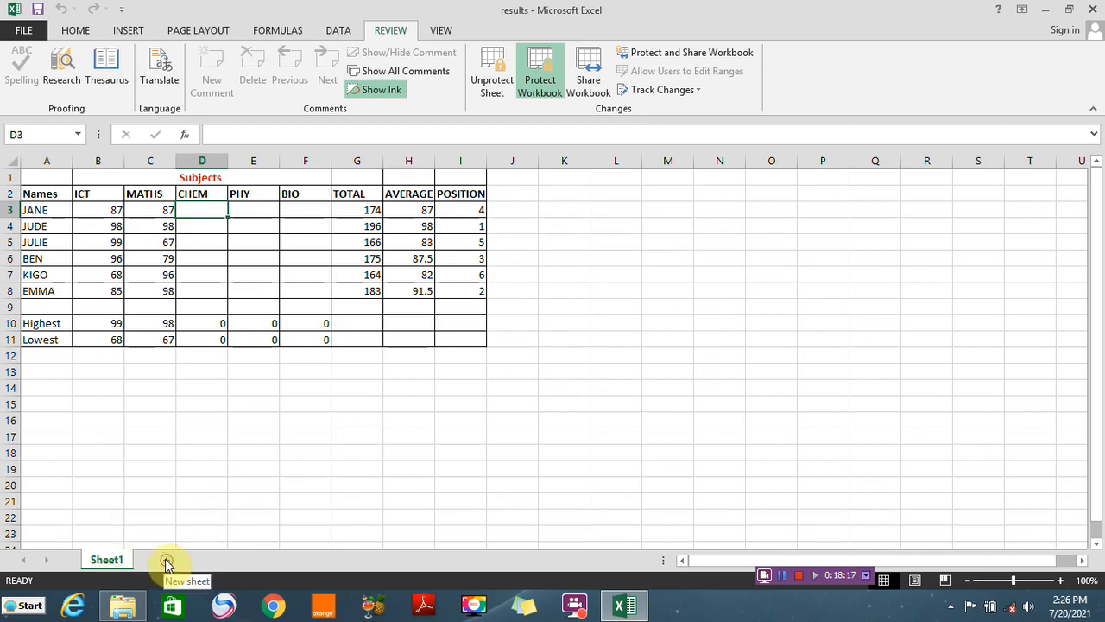
Inspect the sheet tab commands under workbook protection and minimize the Excel window
{"action": "right_click", "coordinate": [113, 559]}
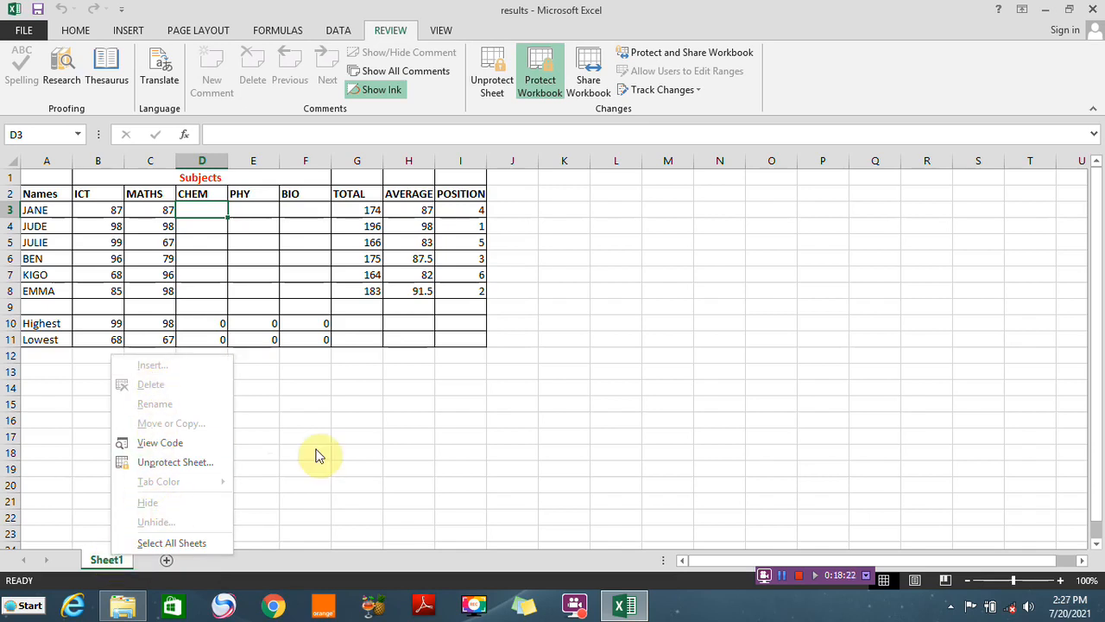
{"action": "left_click", "coordinate": [752, 369]}
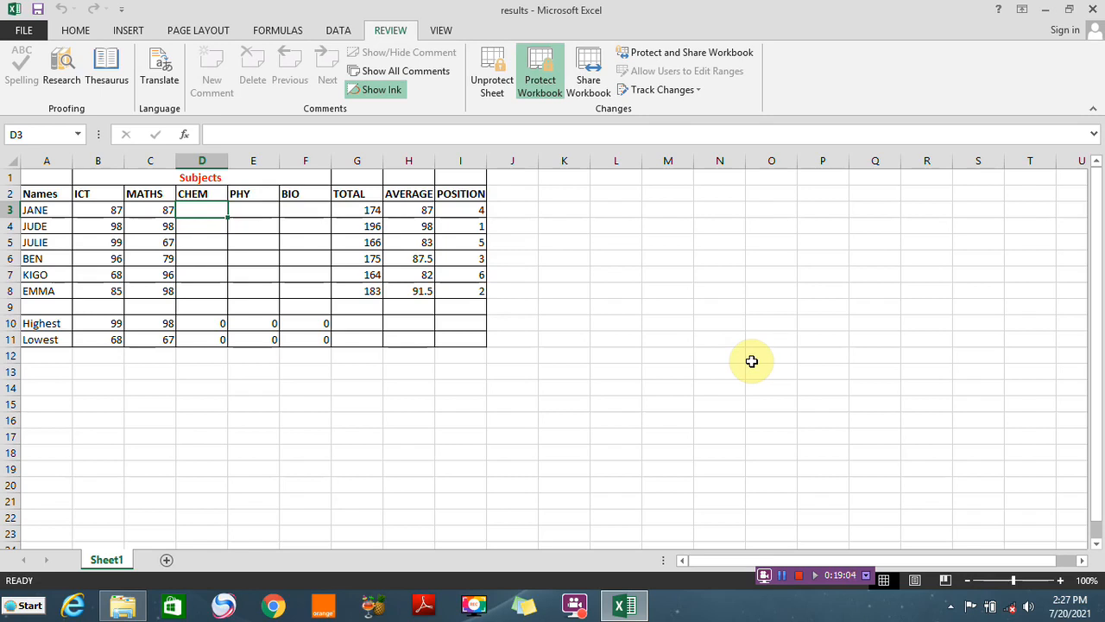
{"action": "left_click", "coordinate": [1043, 10]}
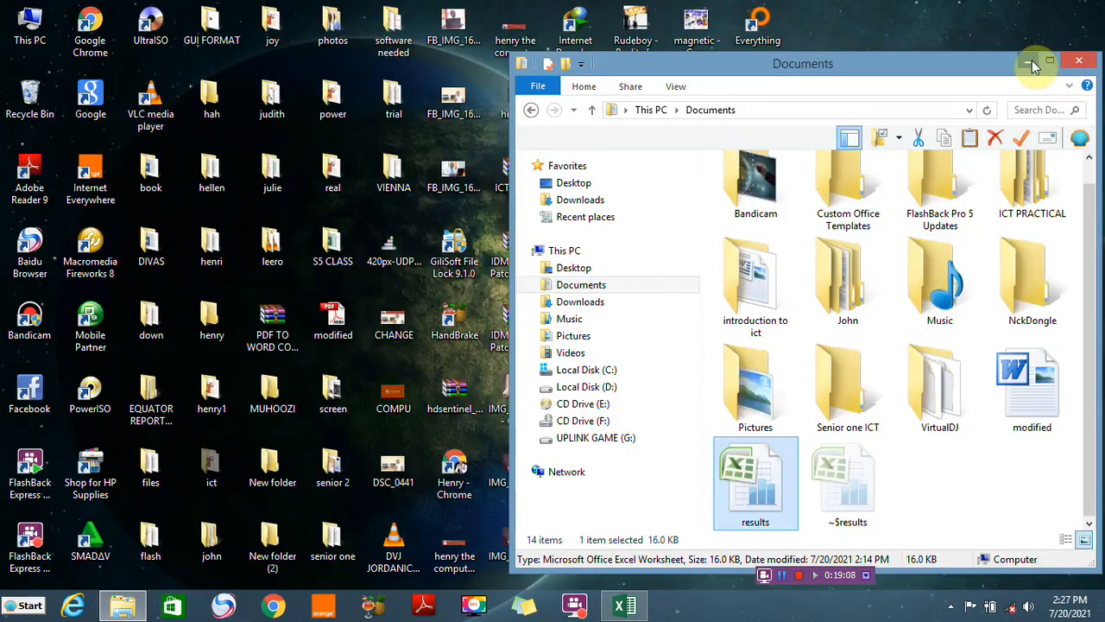